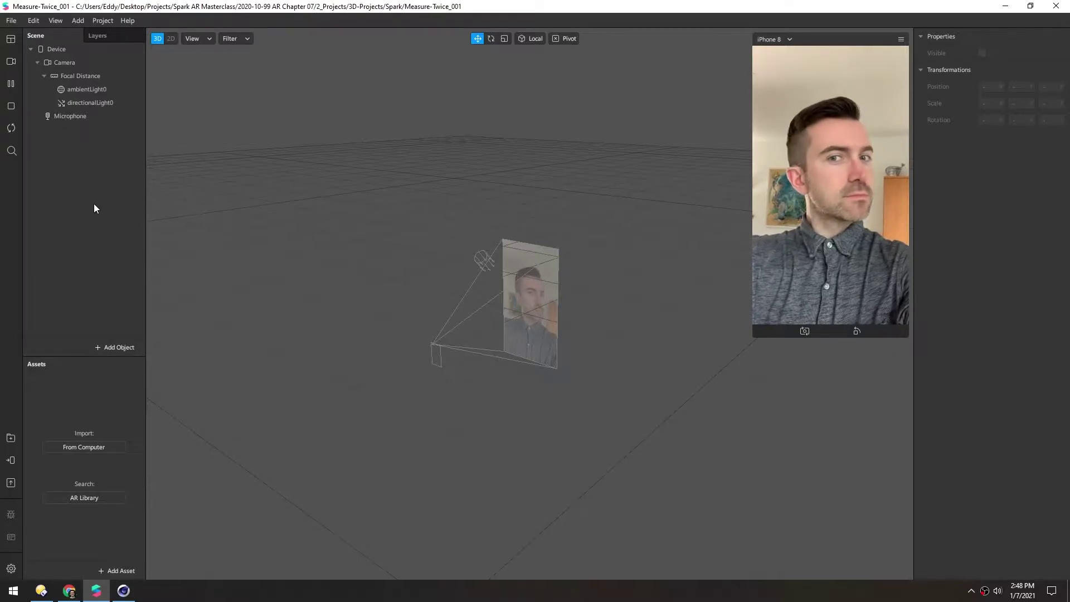
# Step: Import the fragment.fbx model from the For-Spark folder into the scene
pyautogui.click(41, 590)
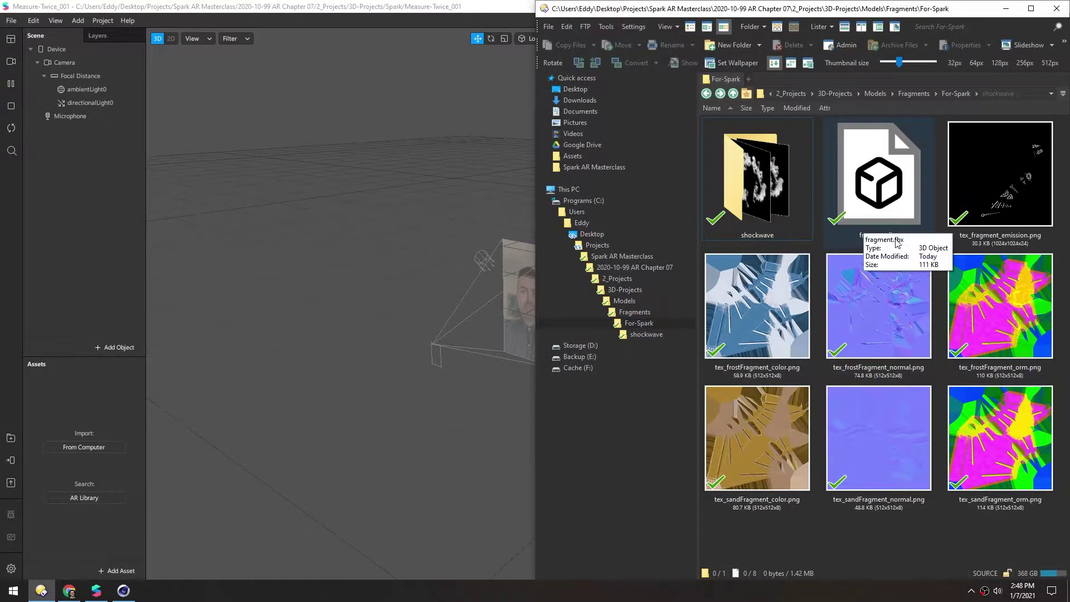
pyautogui.moveTo(865, 219); pyautogui.dragTo(284, 362)
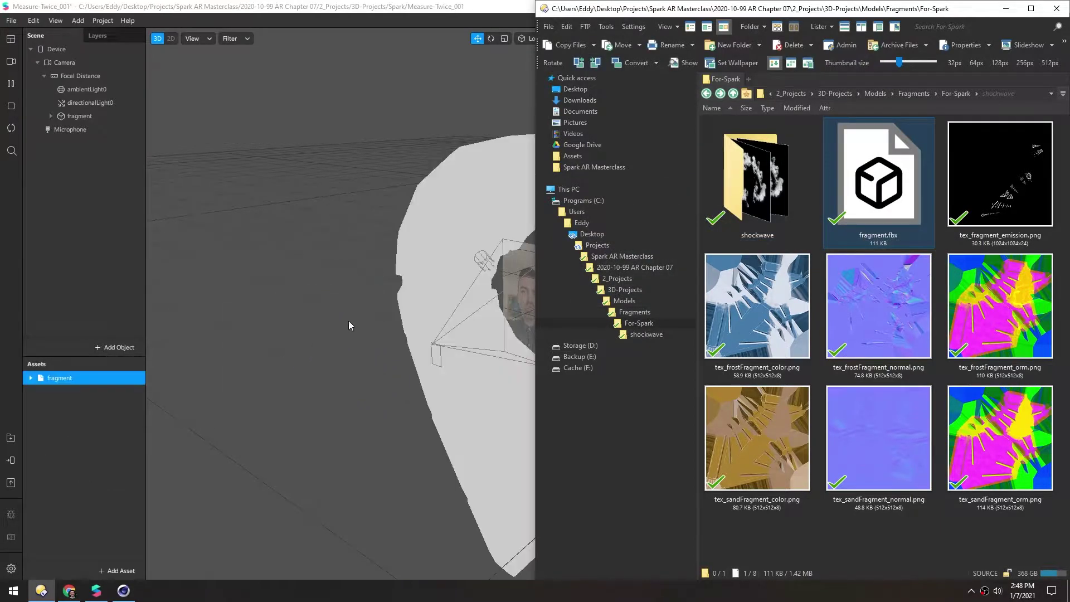
pyautogui.keyDown('alt'); pyautogui.moveTo(463, 267); pyautogui.dragTo(510, 269); pyautogui.keyUp('alt')
pyautogui.moveTo(429, 322); pyautogui.dragTo(427, 253, button='middle')
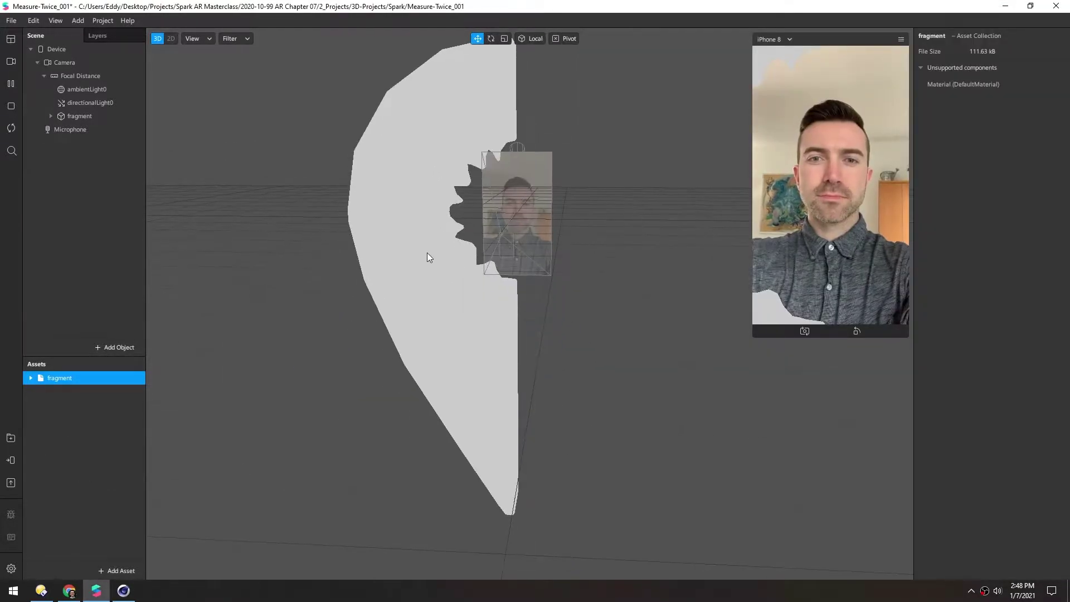
pyautogui.scroll(-3, 427, 253)
# Step: Import the emission texture and the frost and sand color, normal and orm textures from the For-Spark folder into the assets
pyautogui.click(41, 591)
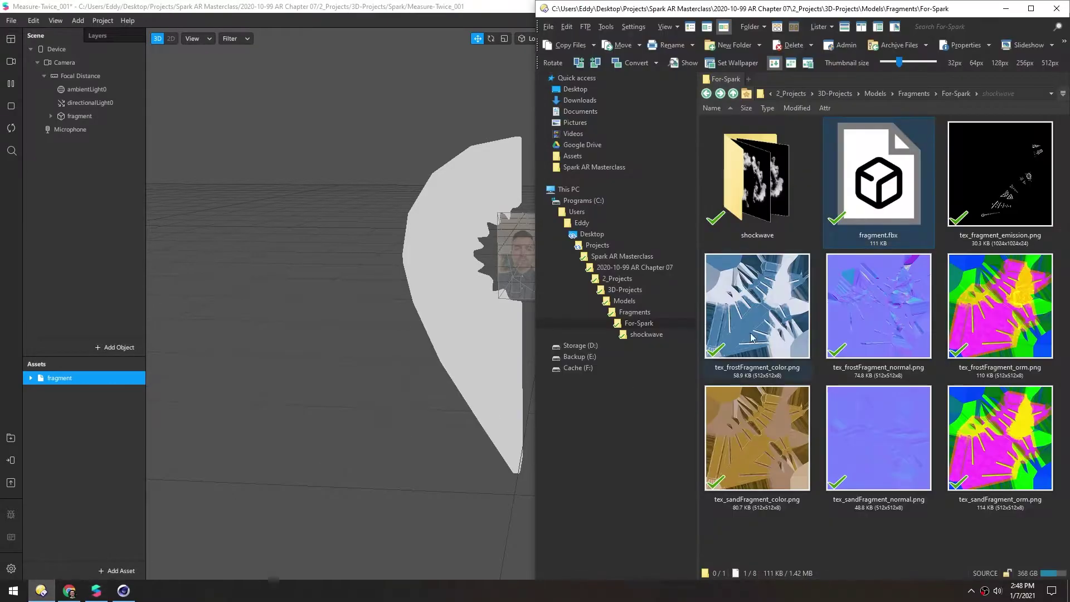
pyautogui.click(1022, 188)
pyautogui.keyDown('shift'); pyautogui.click(993, 462); pyautogui.keyUp('shift')
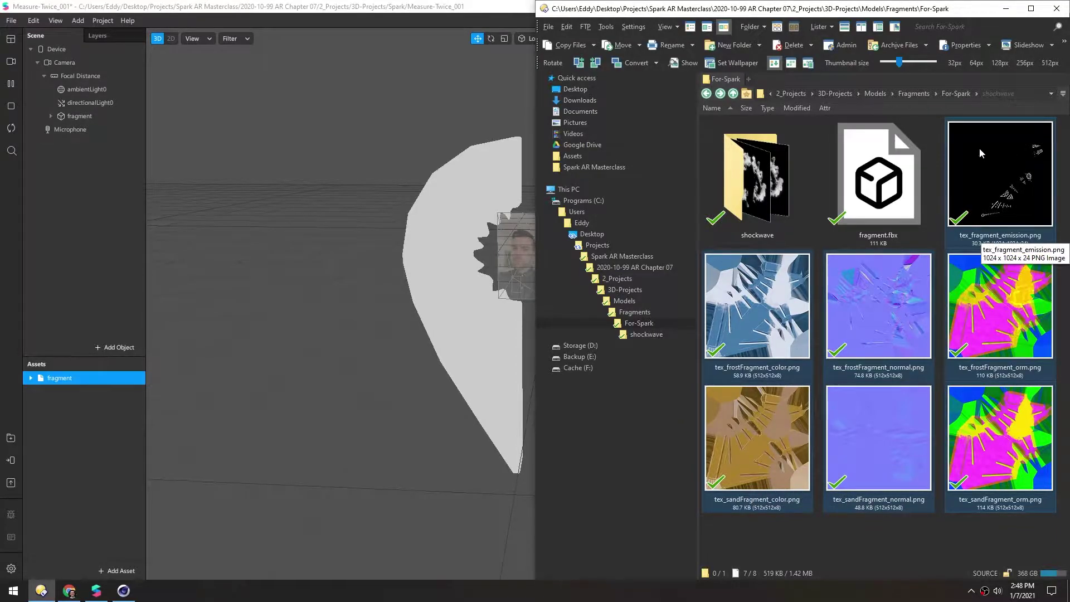
pyautogui.moveTo(979, 148); pyautogui.dragTo(71, 440)
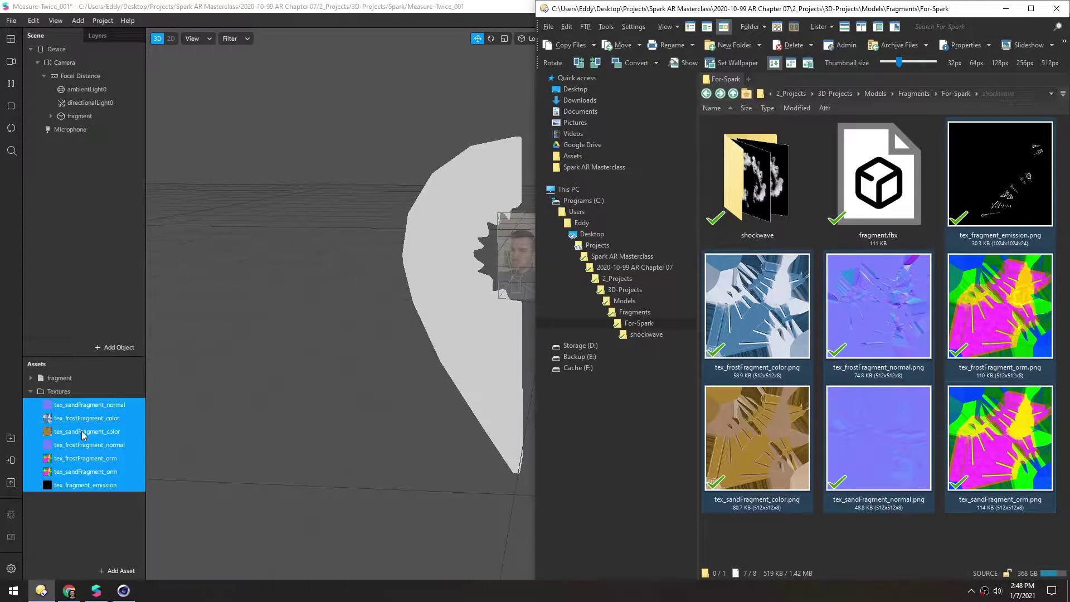
# Step: Open the shockwave folder and preview its PNG frames in the image viewer
pyautogui.doubleClick(749, 189)
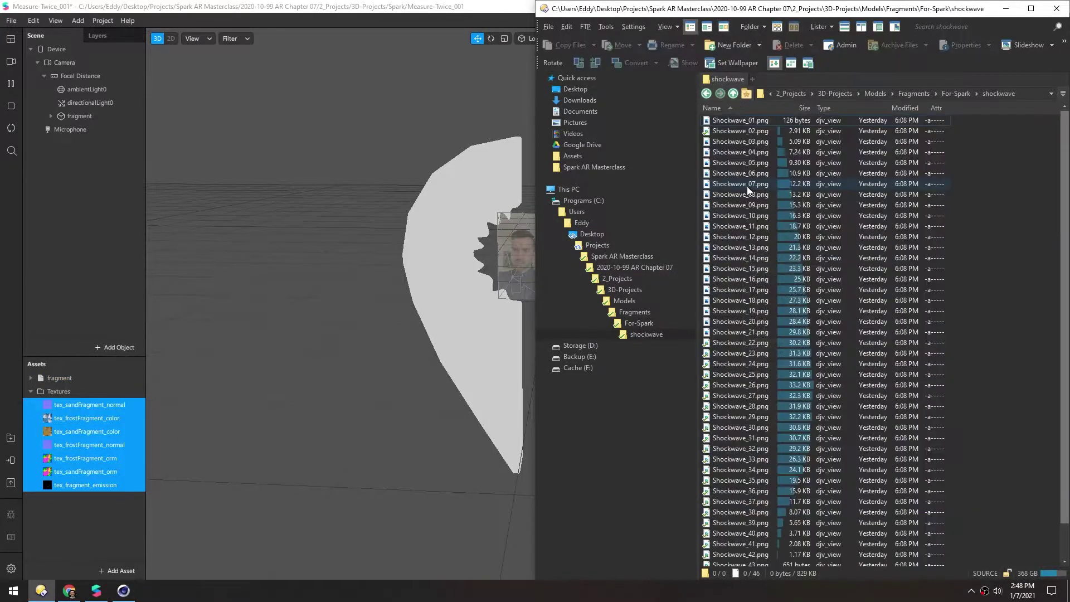
pyautogui.doubleClick(710, 123)
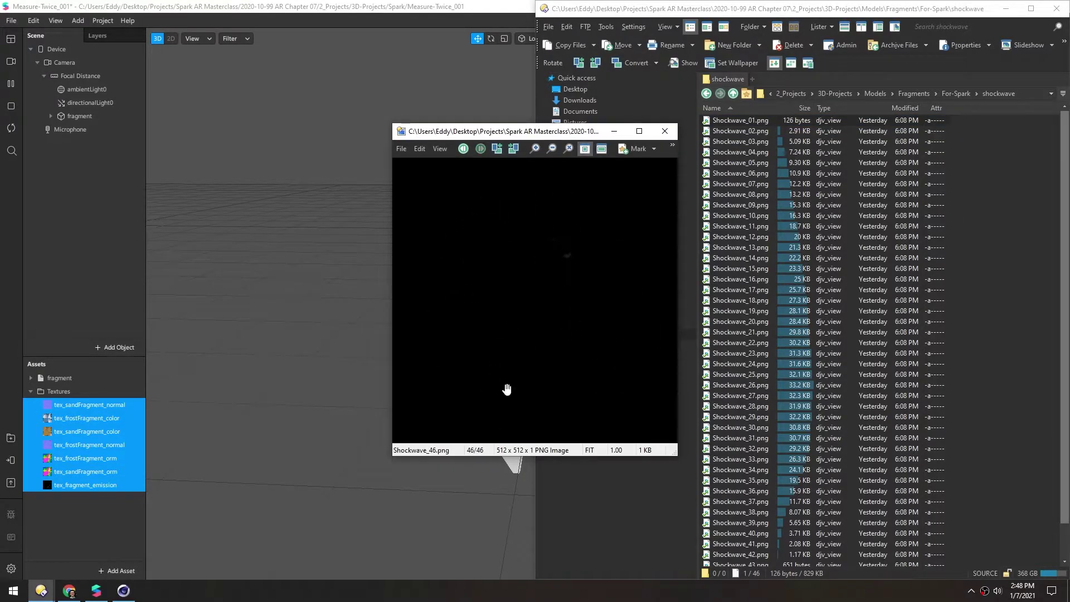
pyautogui.click(664, 131)
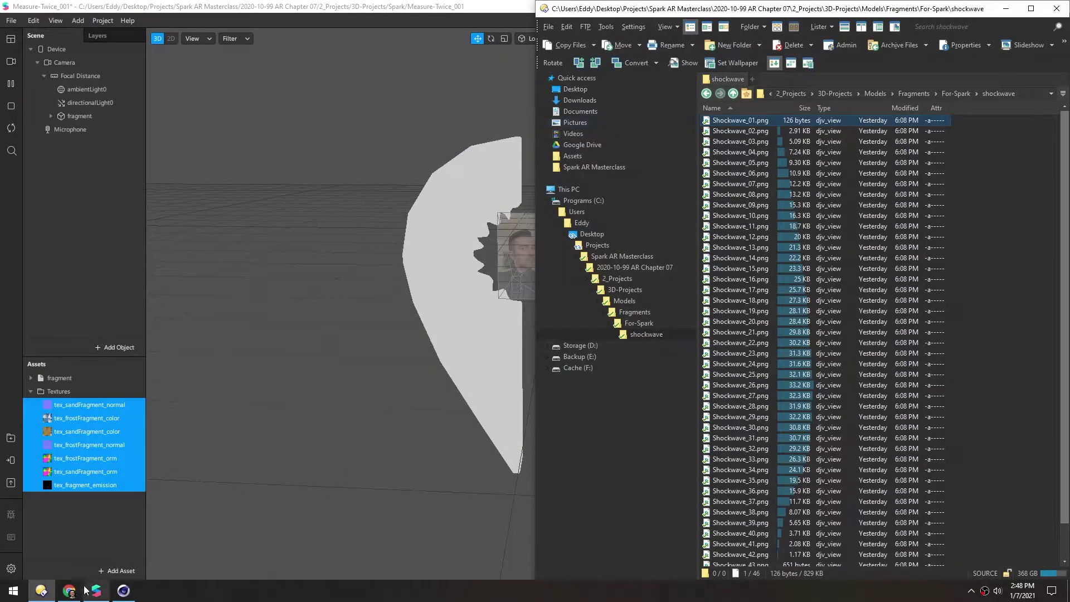
# Step: Add an animation sequence asset named anim_shockwave and save the project
pyautogui.click(95, 531)
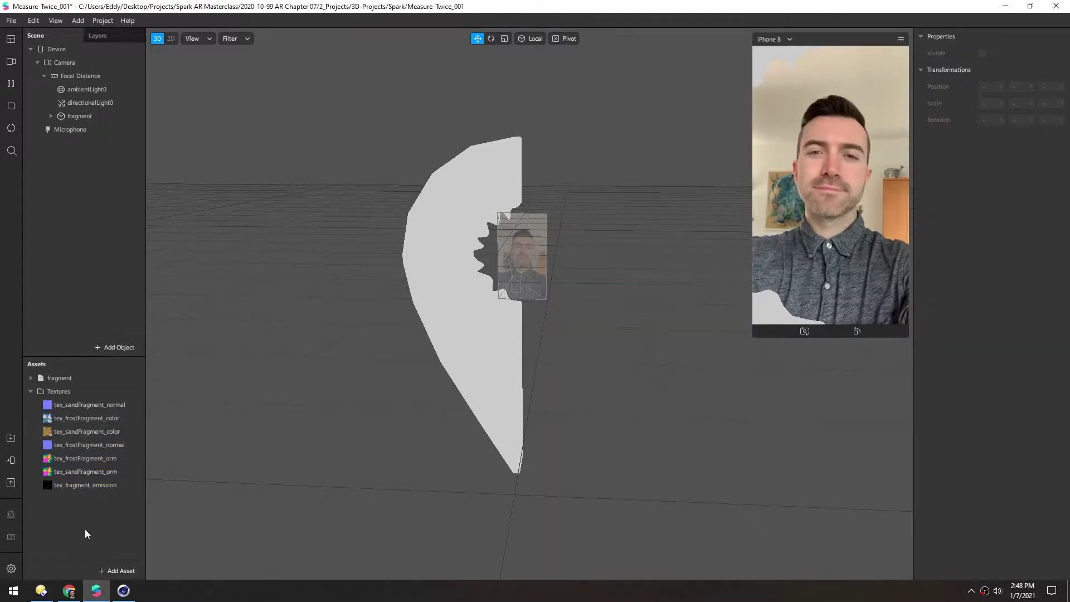
pyautogui.click(112, 570)
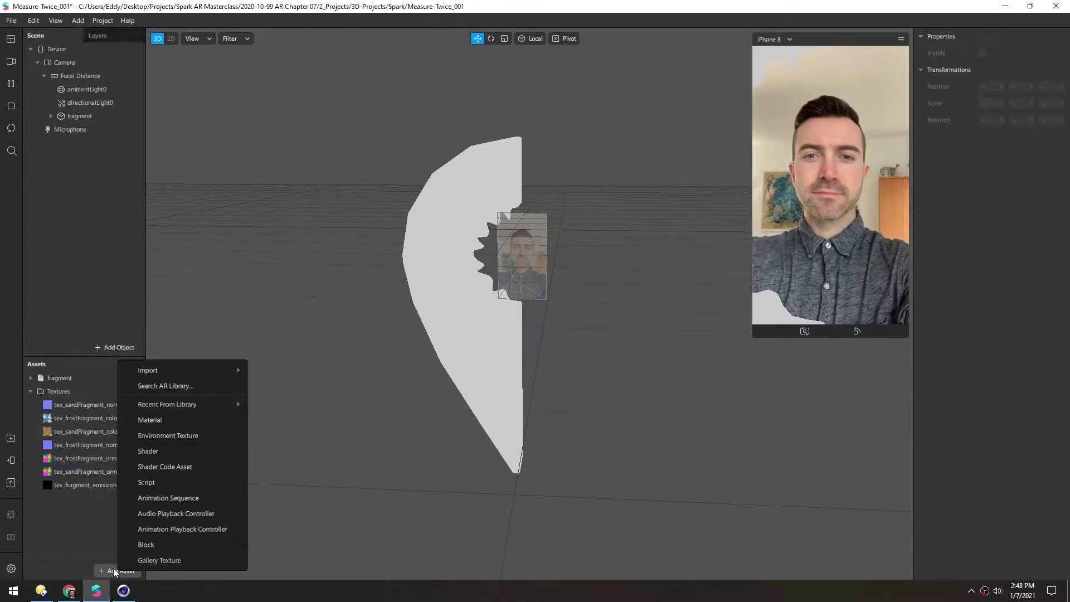
pyautogui.click(179, 497)
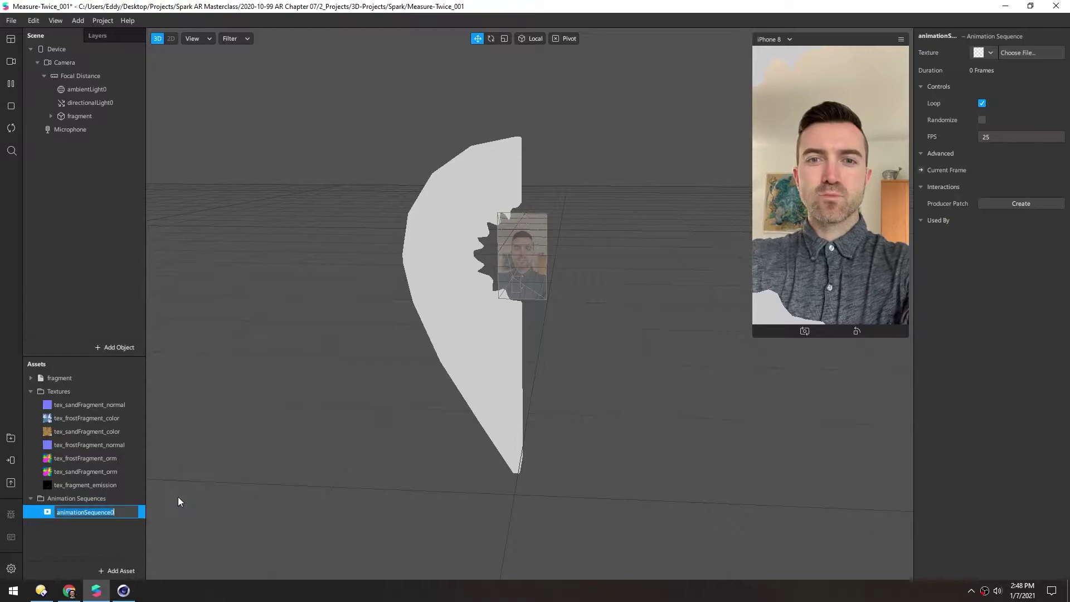
pyautogui.write('a')
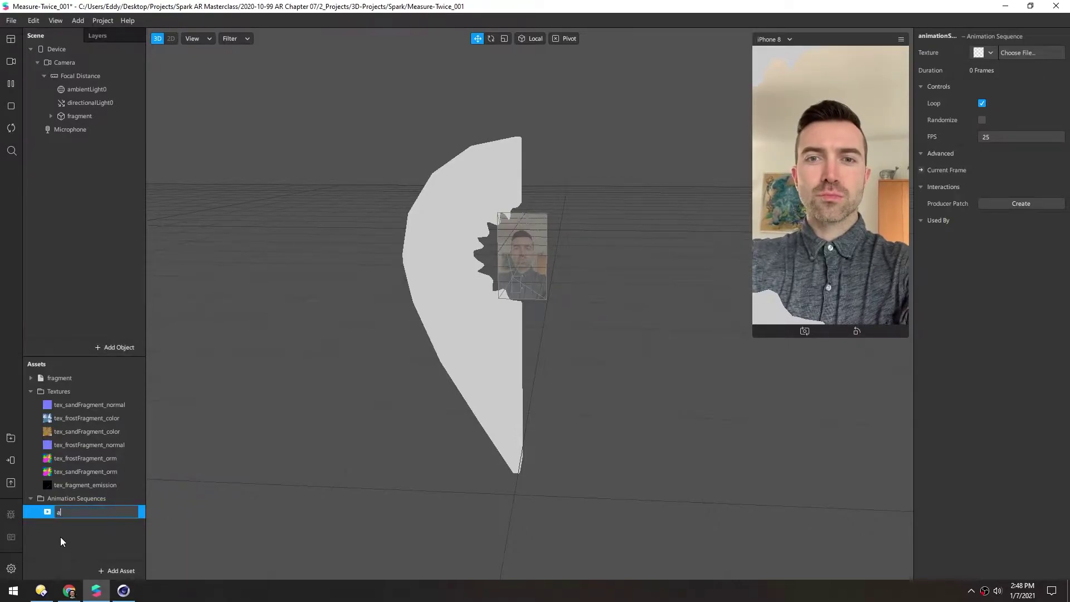
pyautogui.write('nim_shock')
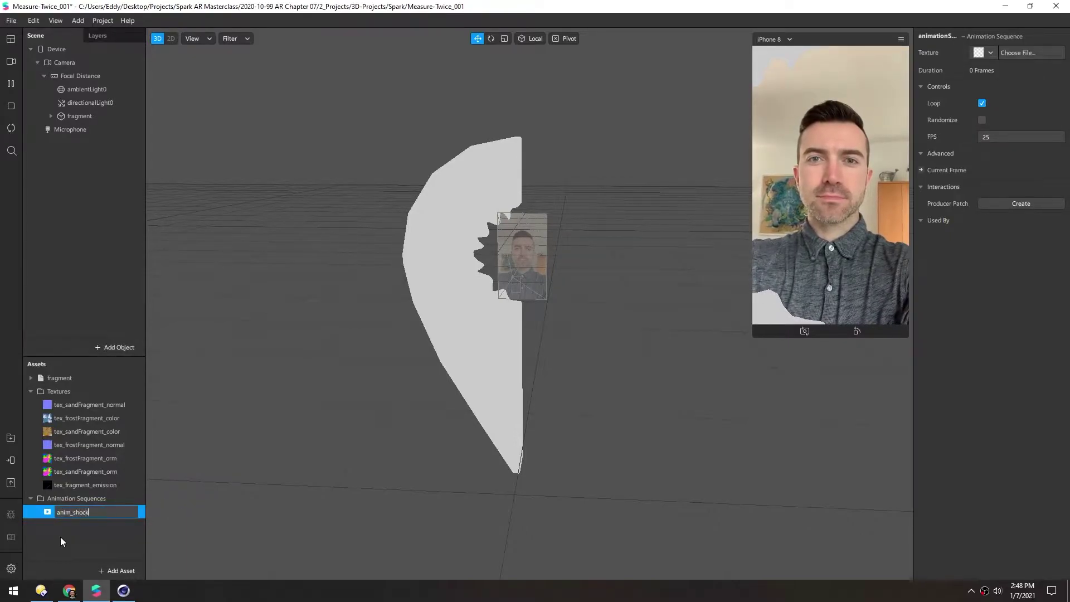
pyautogui.write('wave')
pyautogui.press('Return')
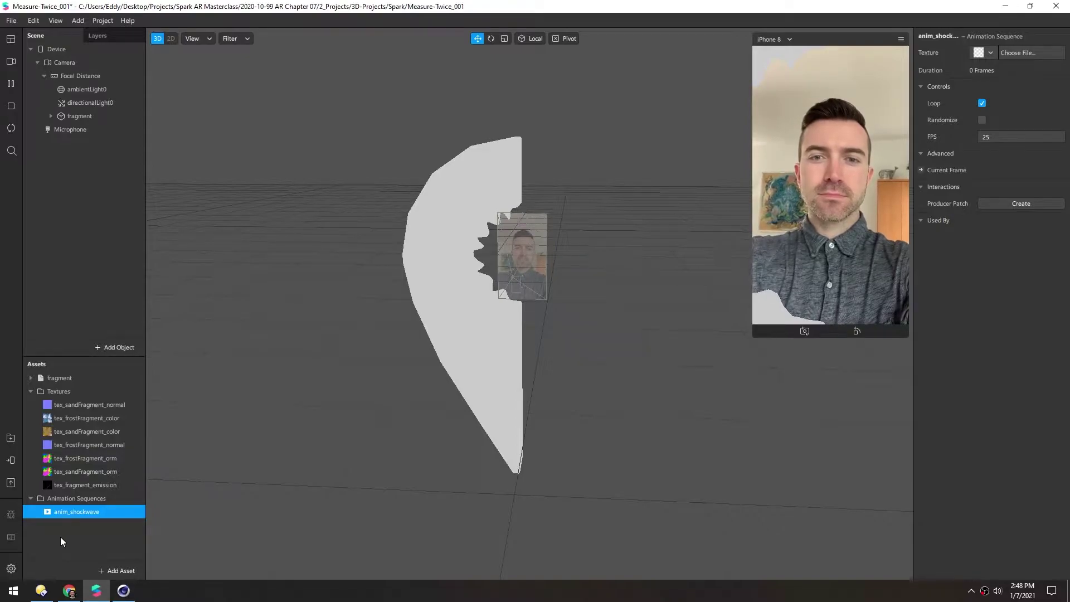
pyautogui.click(71, 537)
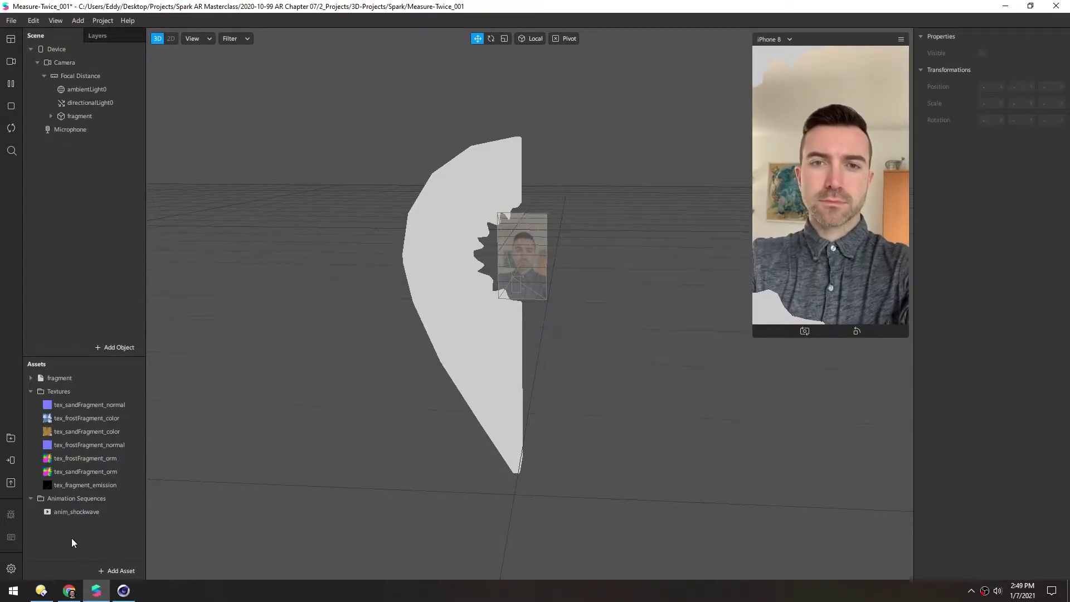
pyautogui.hotkey('ctrl', 's')
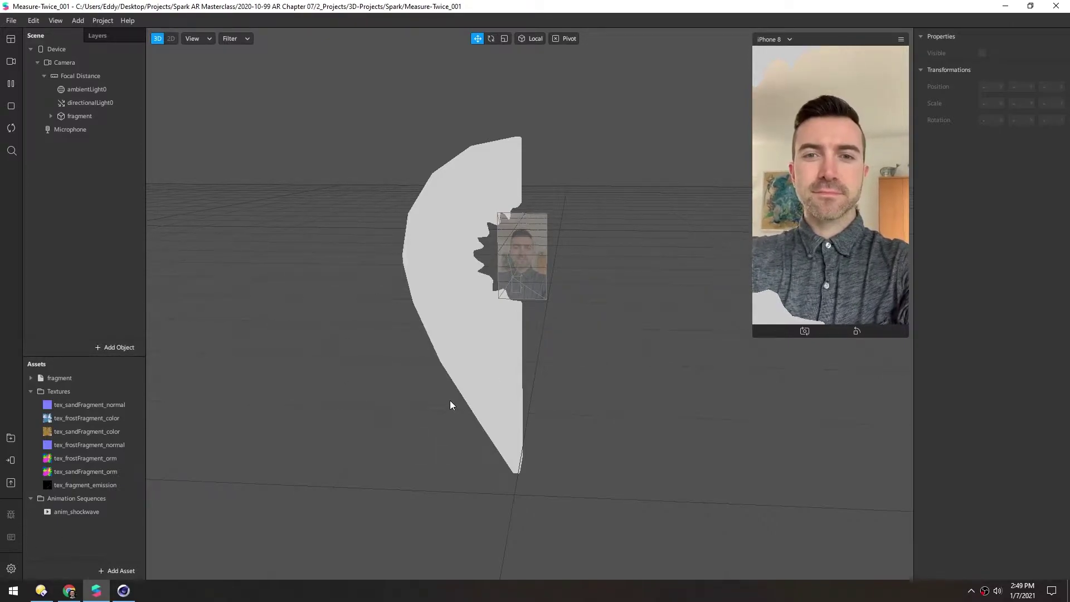
# Step: Try to load all PNG frames from the For-Spark shockwave folder as the texture of anim_shockwave
pyautogui.click(48, 511)
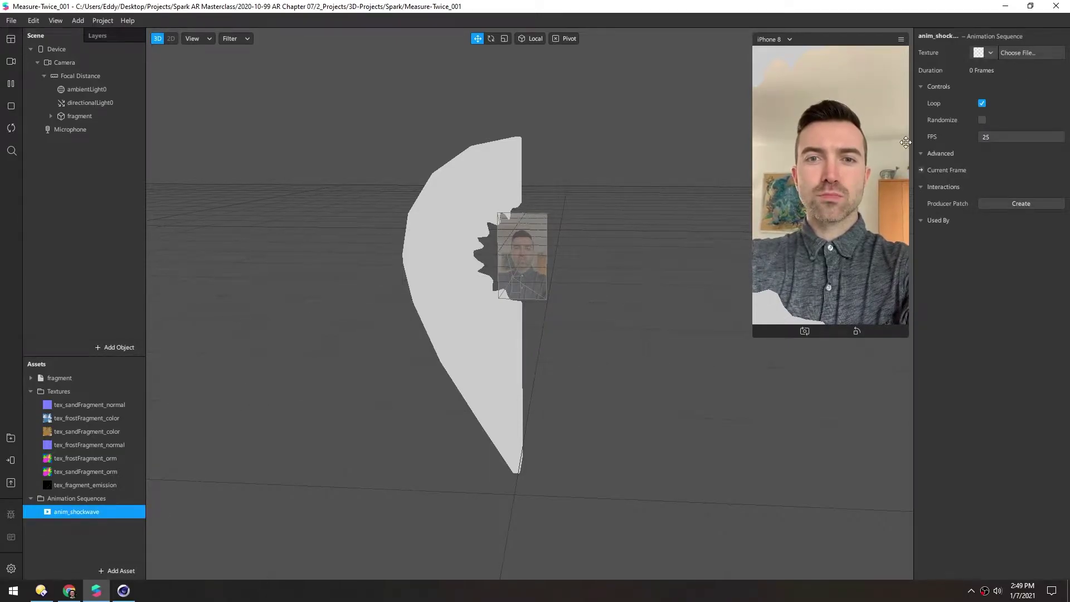
pyautogui.click(1017, 52)
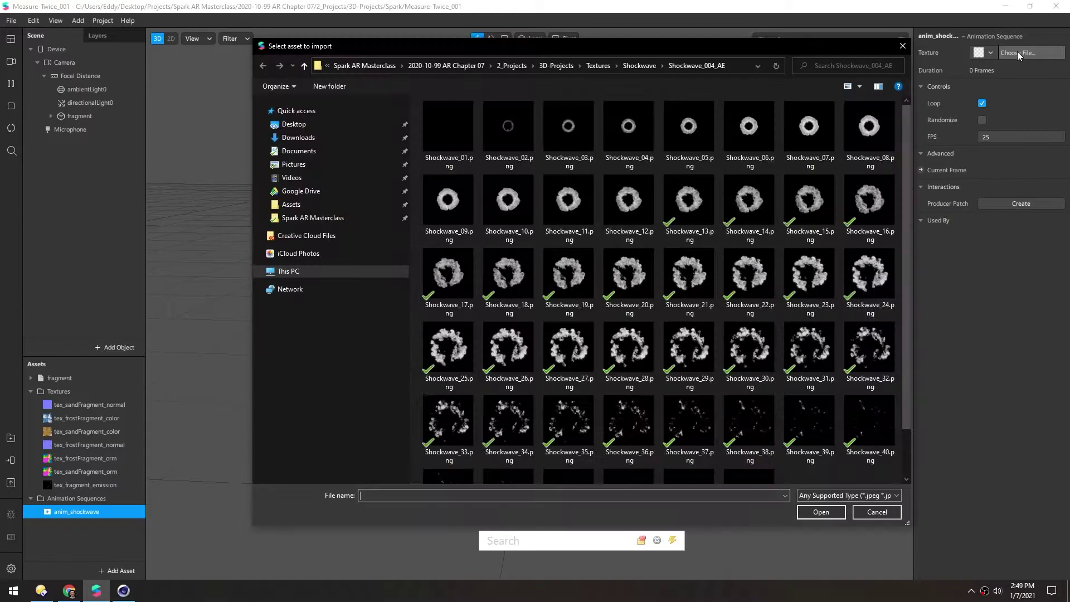
pyautogui.click(41, 591)
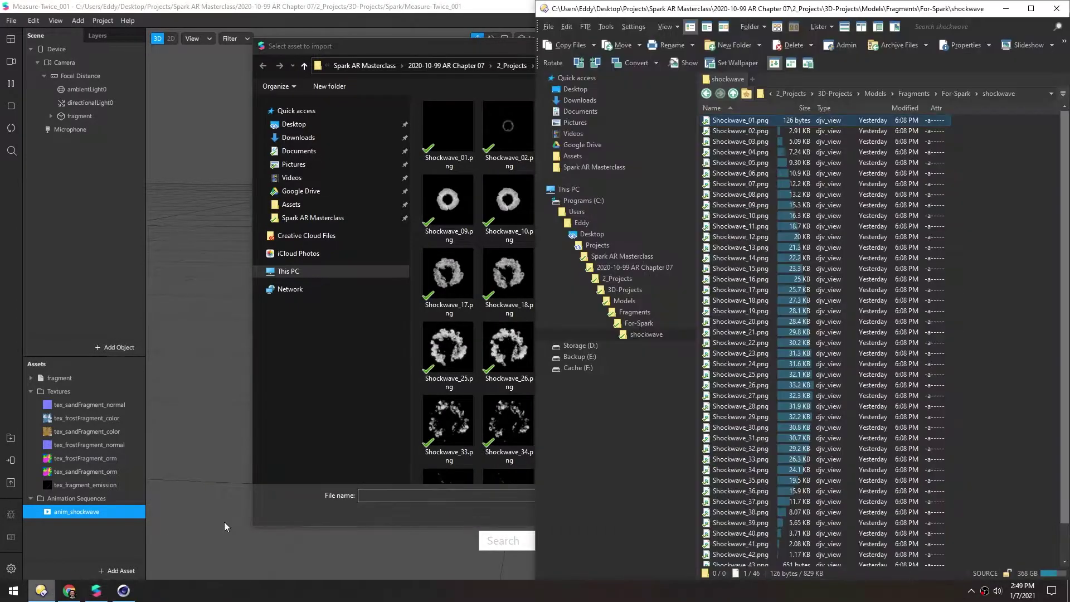
pyautogui.click(427, 45)
pyautogui.click(446, 142)
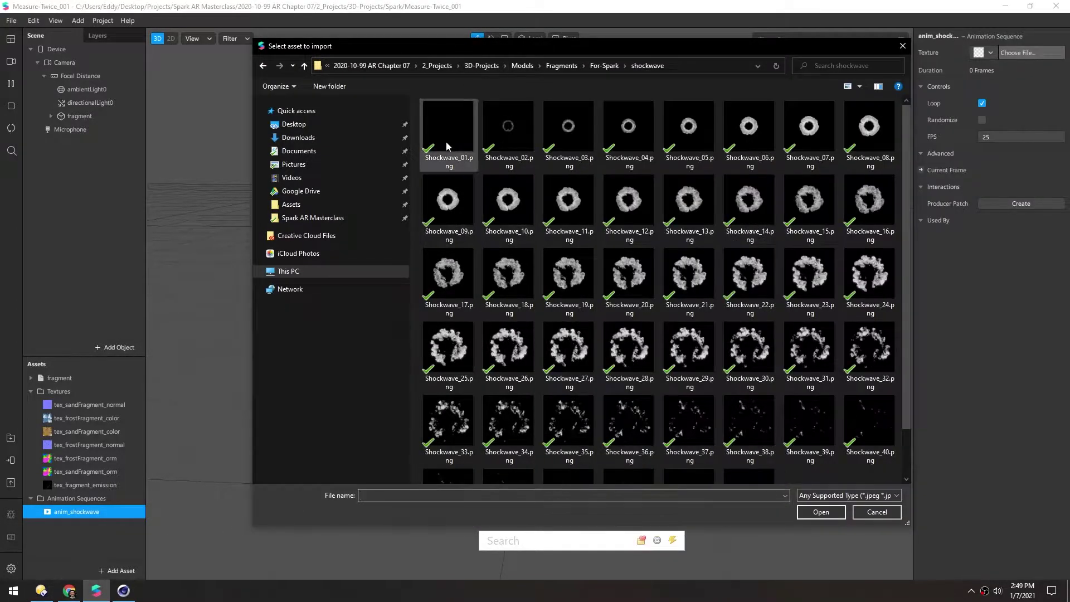
pyautogui.hotkey('ctrl', 'a')
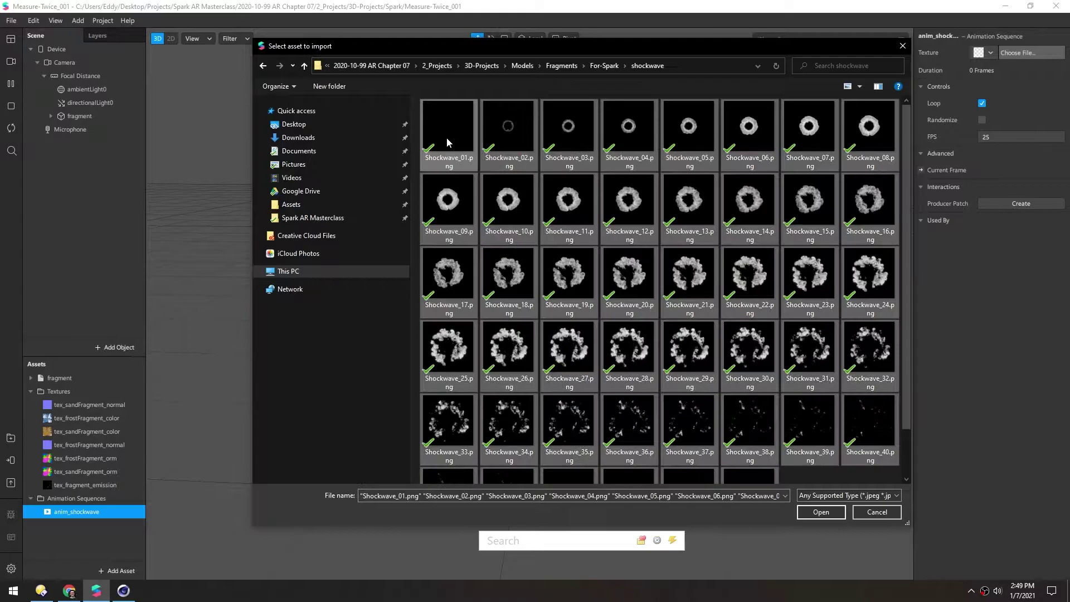
pyautogui.click(820, 512)
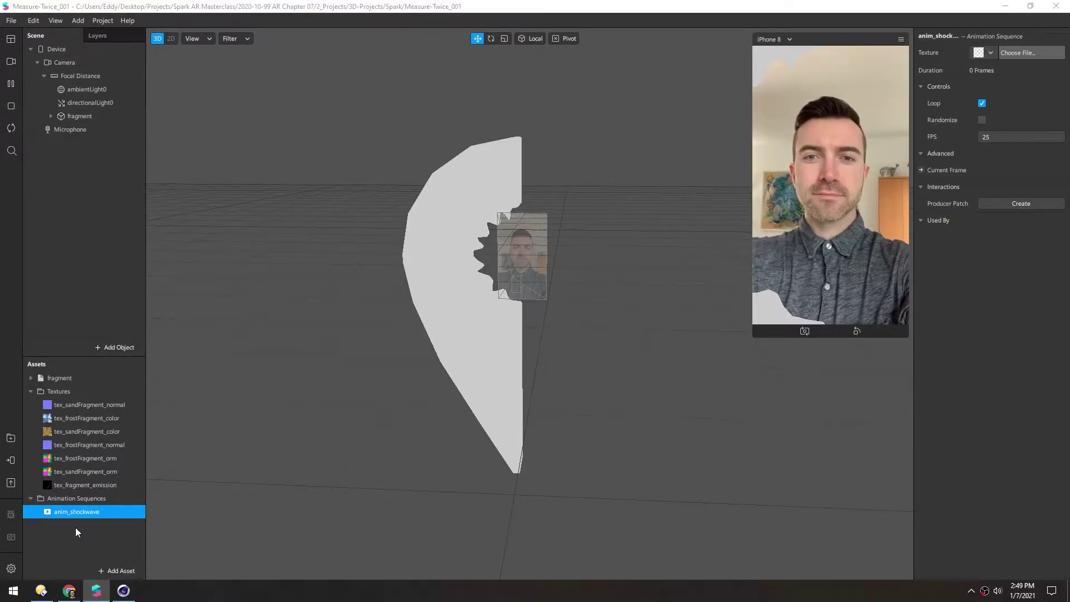
# Step: End the ARStudioFileDialogBinaryWindows.exe process under ARStudioWindows.exe in Task Manager
pyautogui.hotkey('ctrl', 'shift', 'Escape')
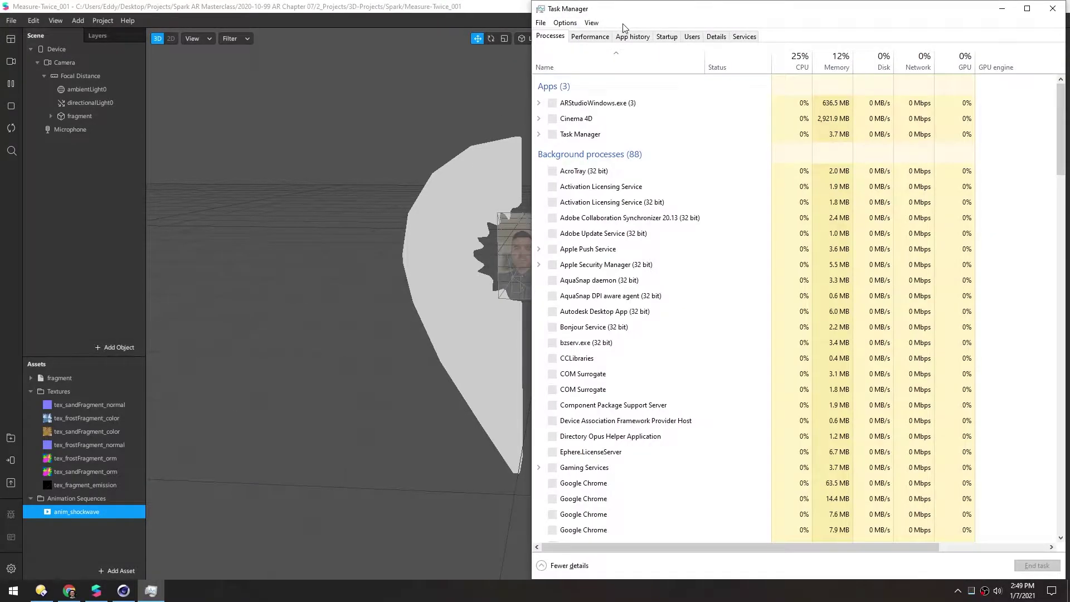
pyautogui.click(539, 103)
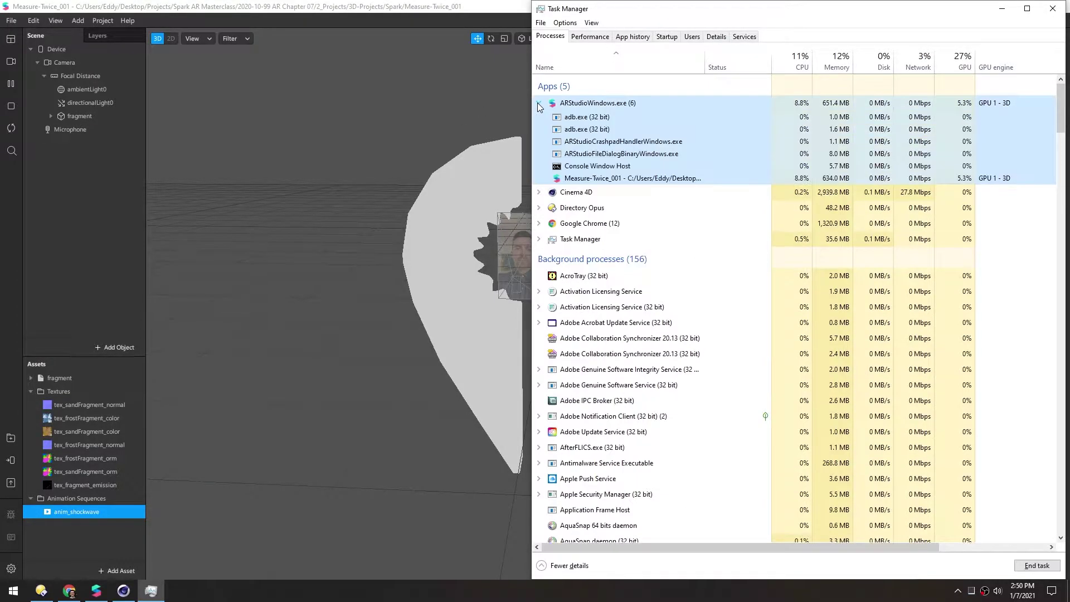
pyautogui.rightClick(620, 156)
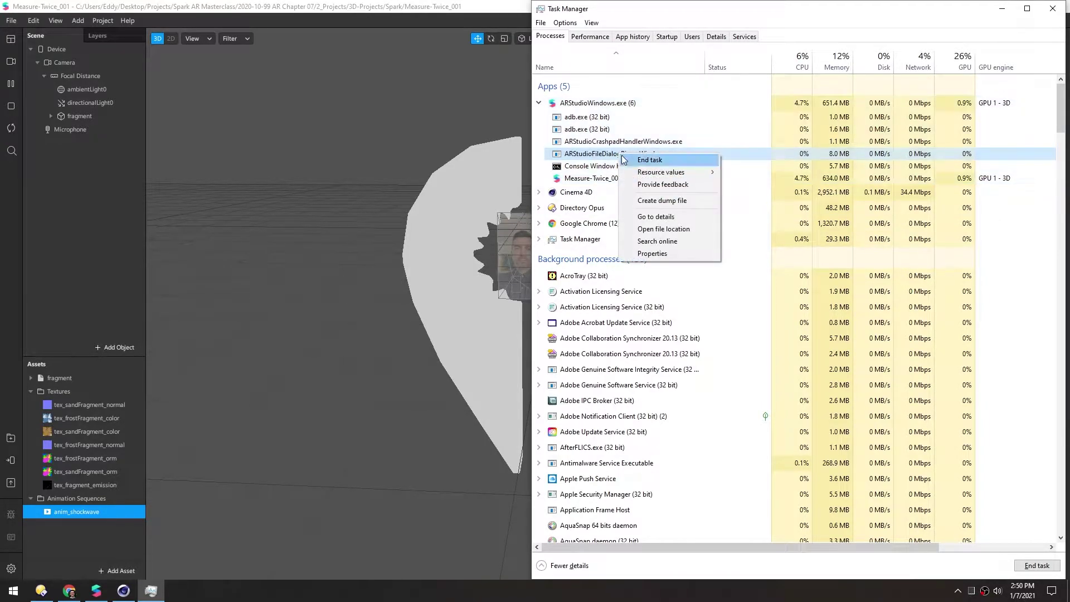
pyautogui.click(650, 160)
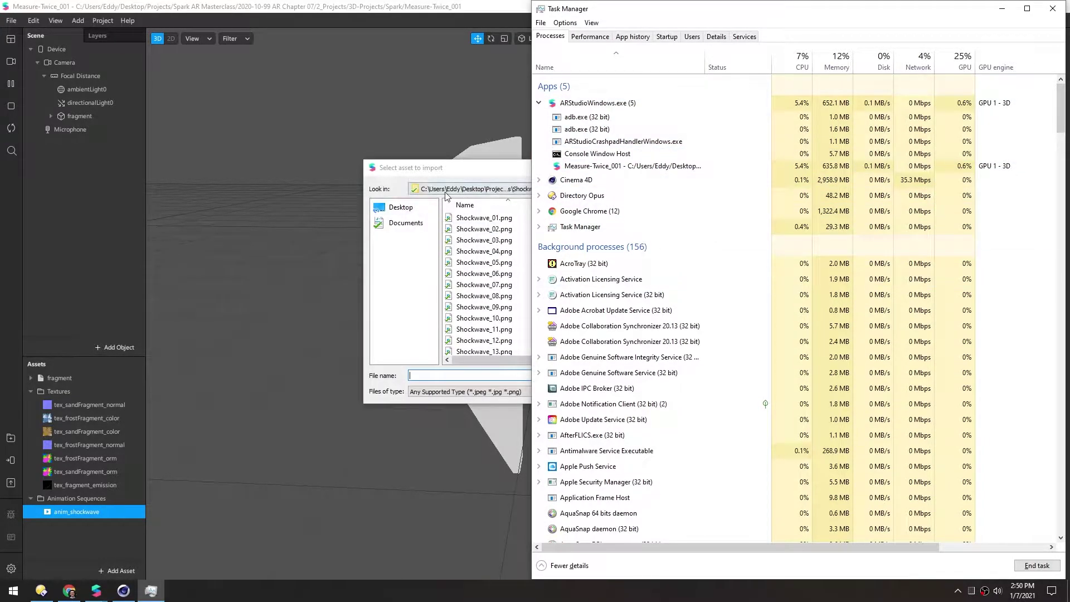
# Step: Load Shockwave_01.png through Shockwave_46.png from Models/Fragments/For-Spark/shockwave as the texture of anim_shockwave
pyautogui.click(446, 168)
pyautogui.moveTo(508, 176); pyautogui.dragTo(252, 70)
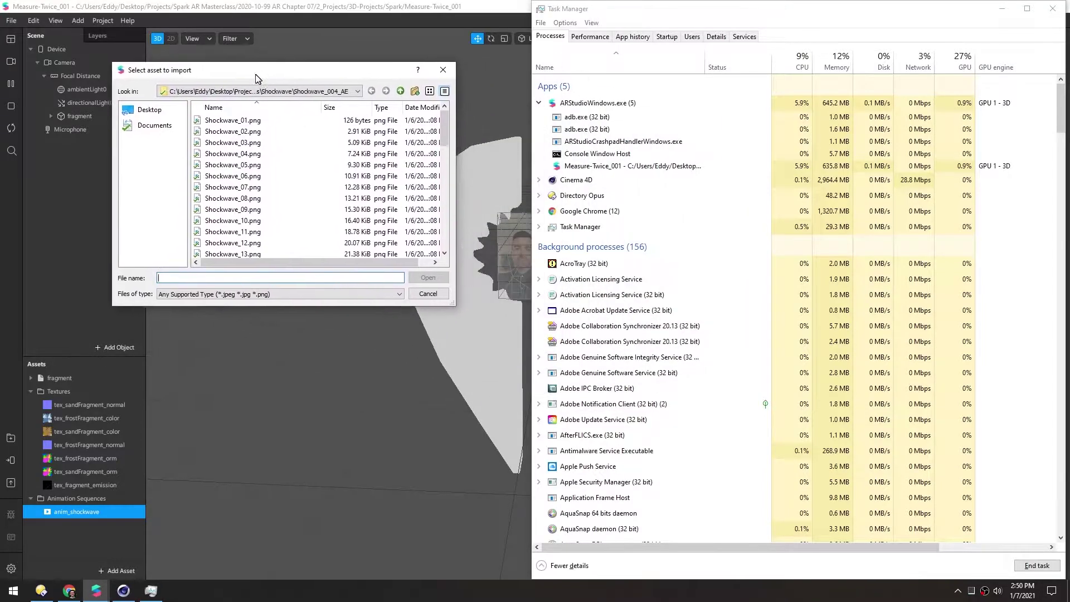
pyautogui.moveTo(446, 296); pyautogui.dragTo(482, 538)
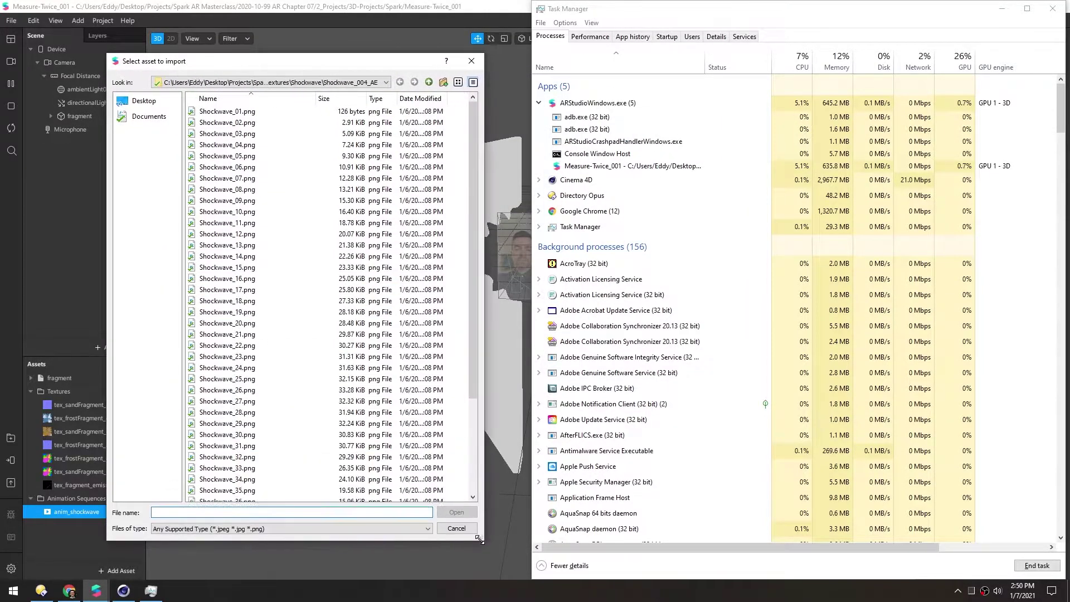
pyautogui.click(1002, 9)
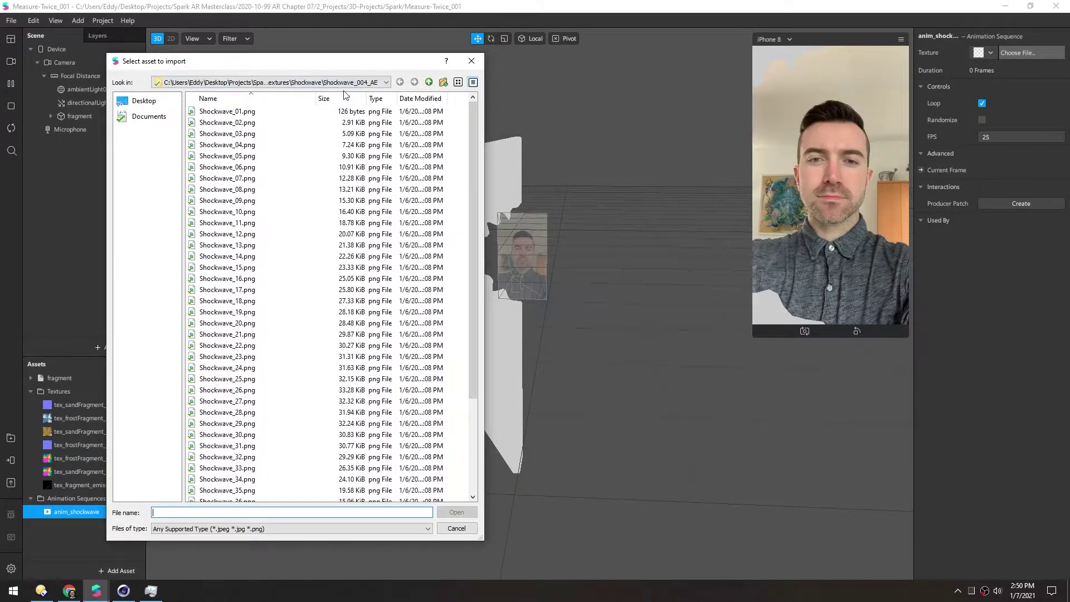
pyautogui.click(383, 84)
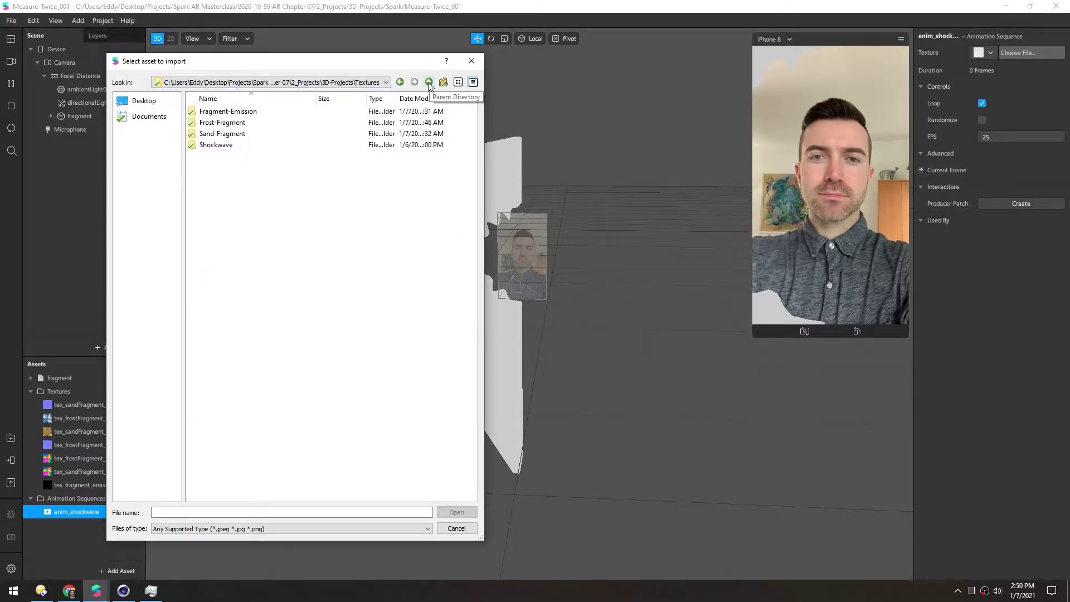
pyautogui.click(428, 82)
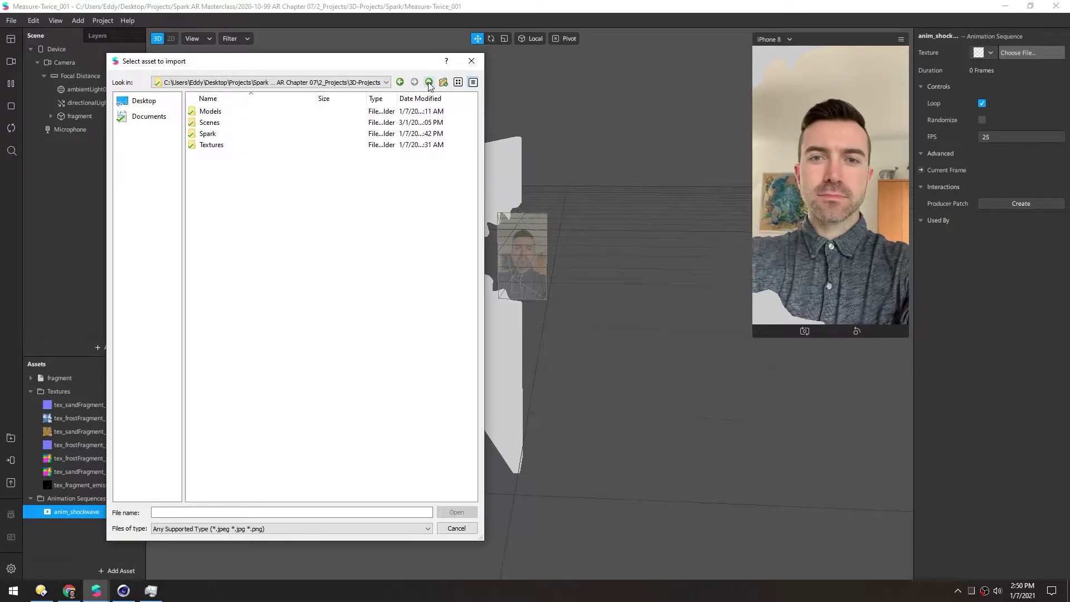
pyautogui.doubleClick(196, 111)
pyautogui.doubleClick(195, 113)
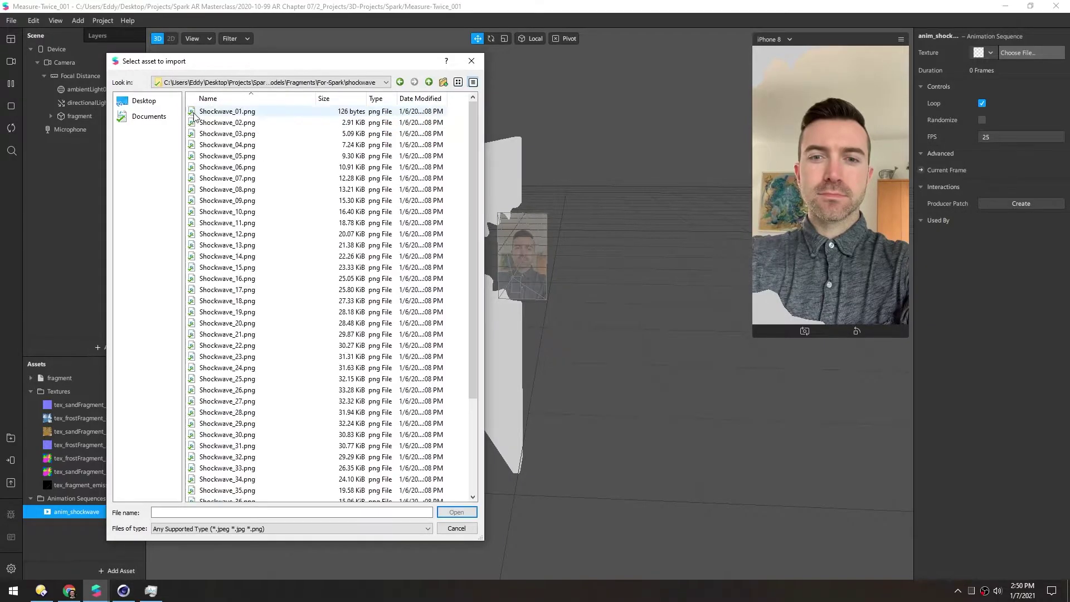
pyautogui.click(289, 133)
pyautogui.hotkey('ctrl', 'a')
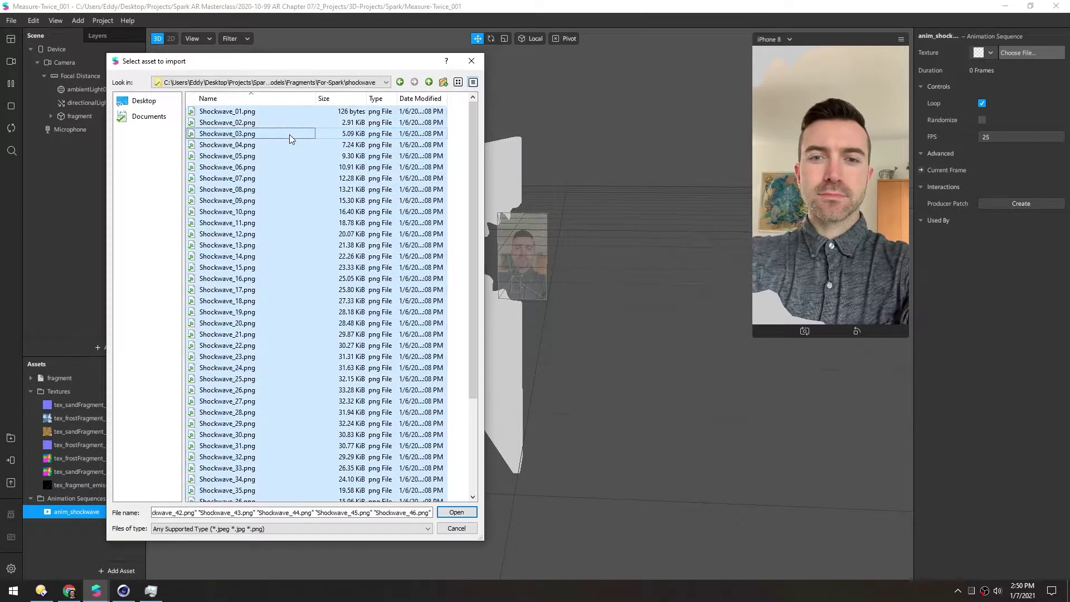
pyautogui.click(462, 513)
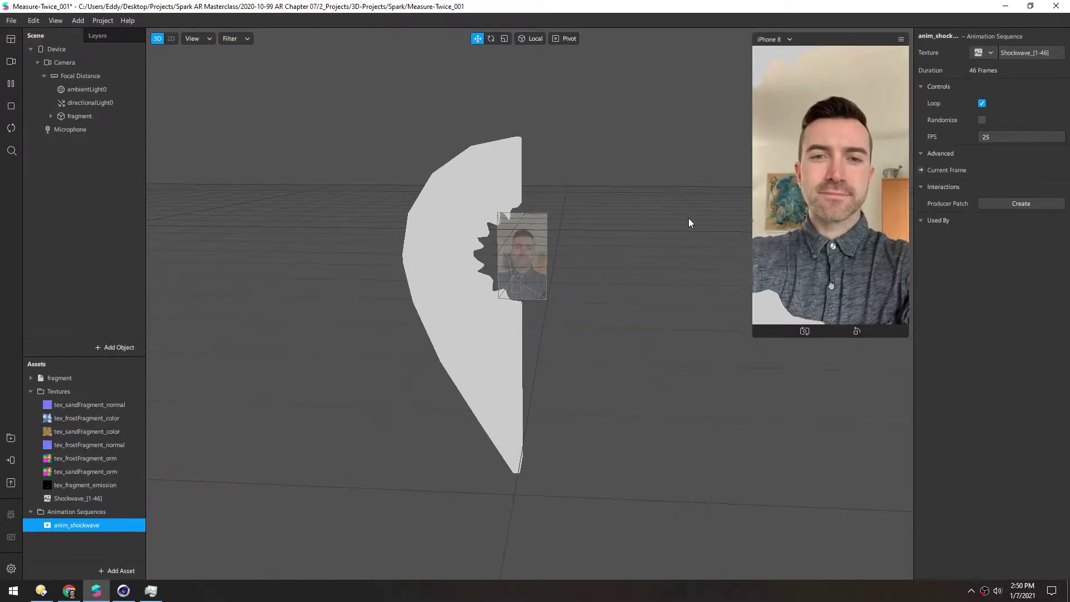
# Step: Turn on no compression for the Shockwave_[1-46] texture sequence and for all seven sand, frost and emission fragment textures
pyautogui.click(55, 499)
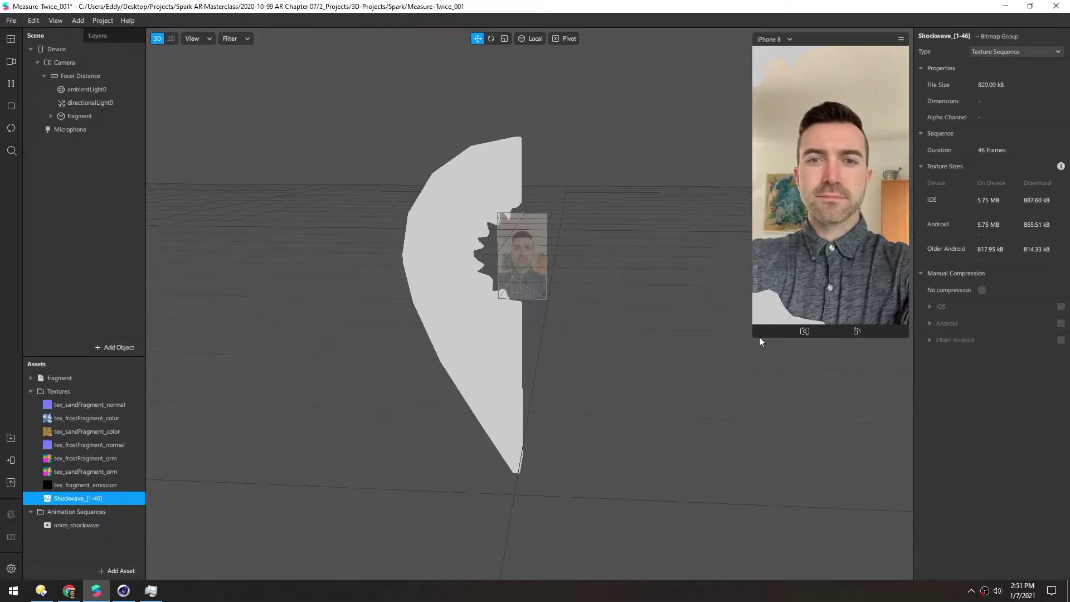
pyautogui.click(982, 290)
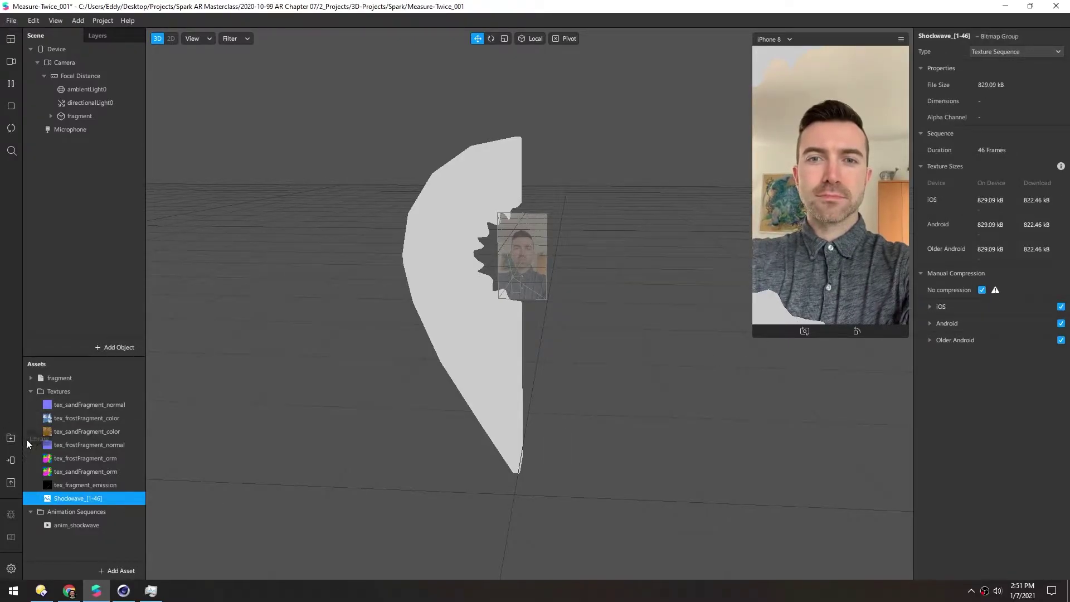
pyautogui.click(73, 406)
pyautogui.keyDown('shift'); pyautogui.click(75, 485); pyautogui.keyUp('shift')
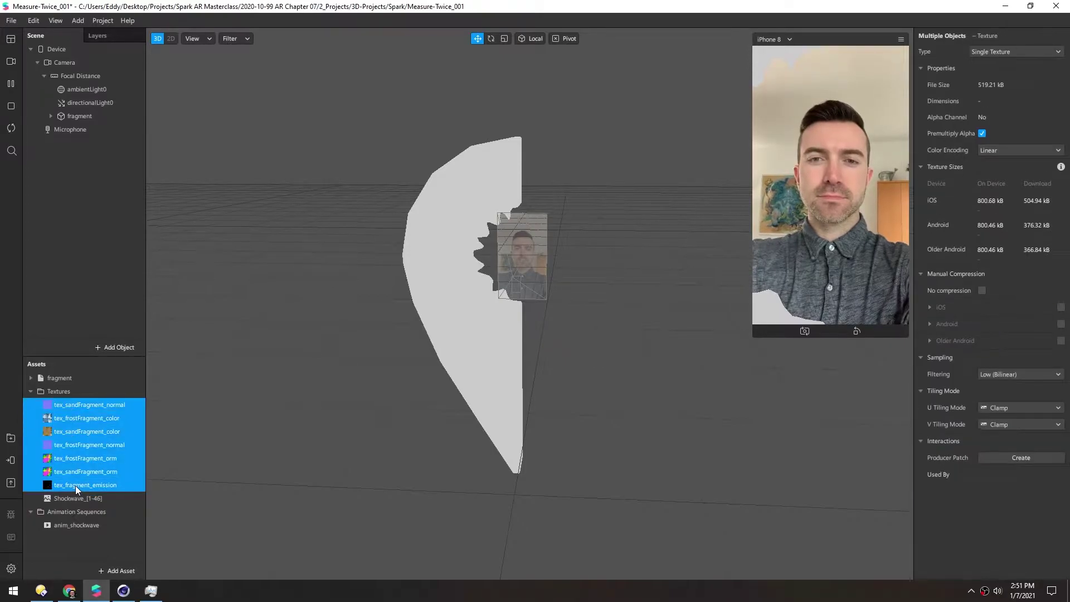
pyautogui.click(982, 291)
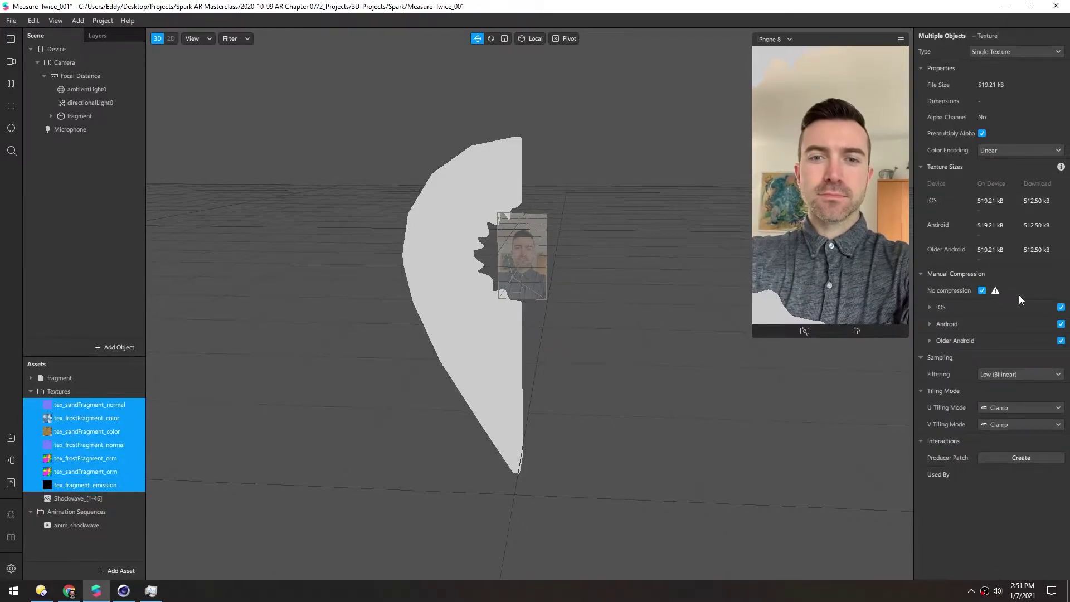
pyautogui.click(68, 550)
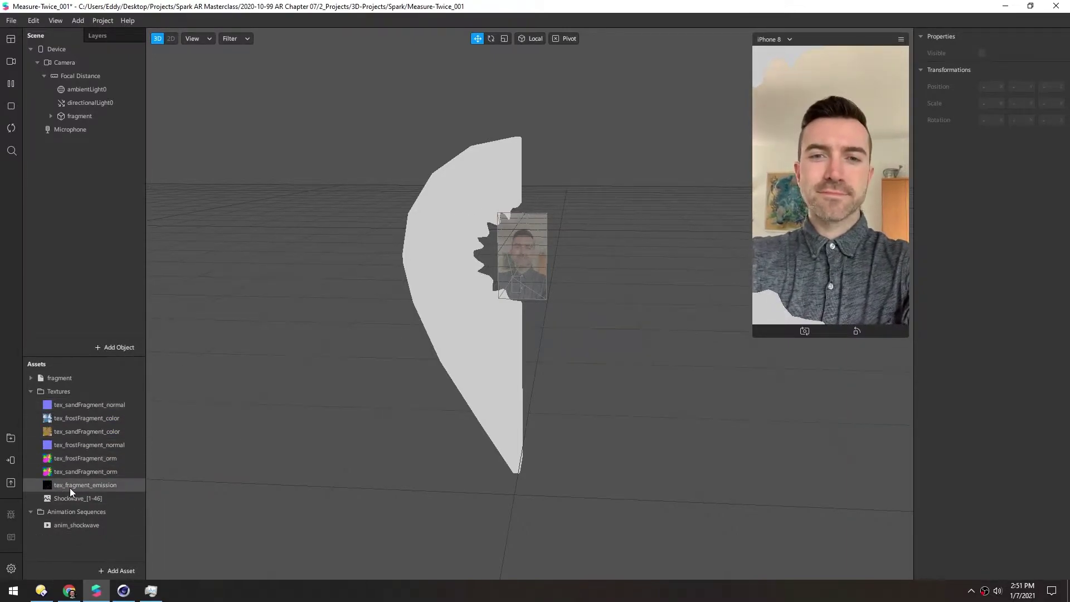
pyautogui.click(49, 526)
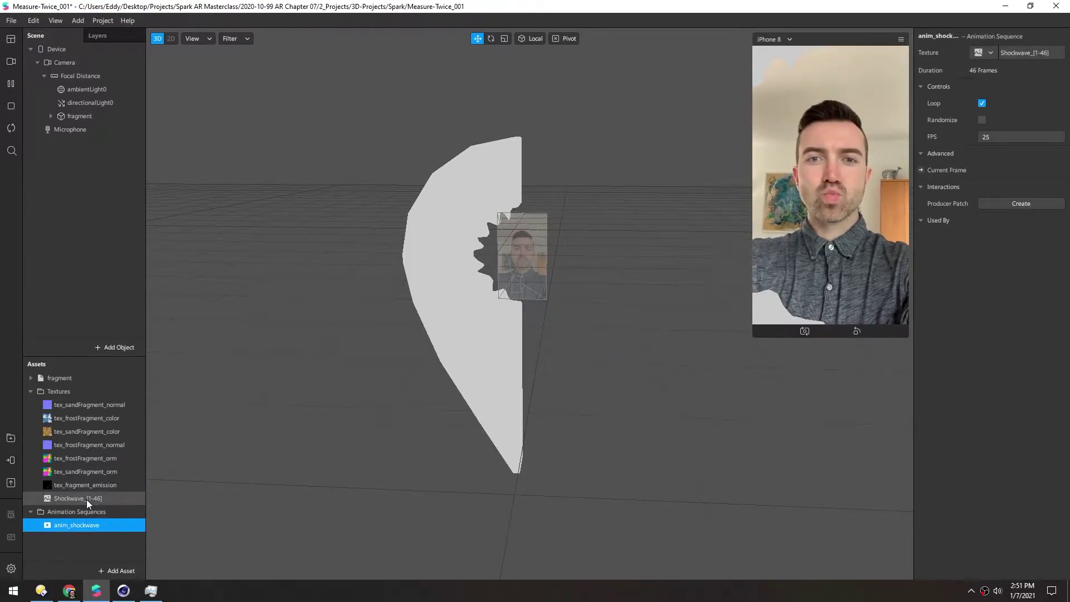
pyautogui.click(72, 533)
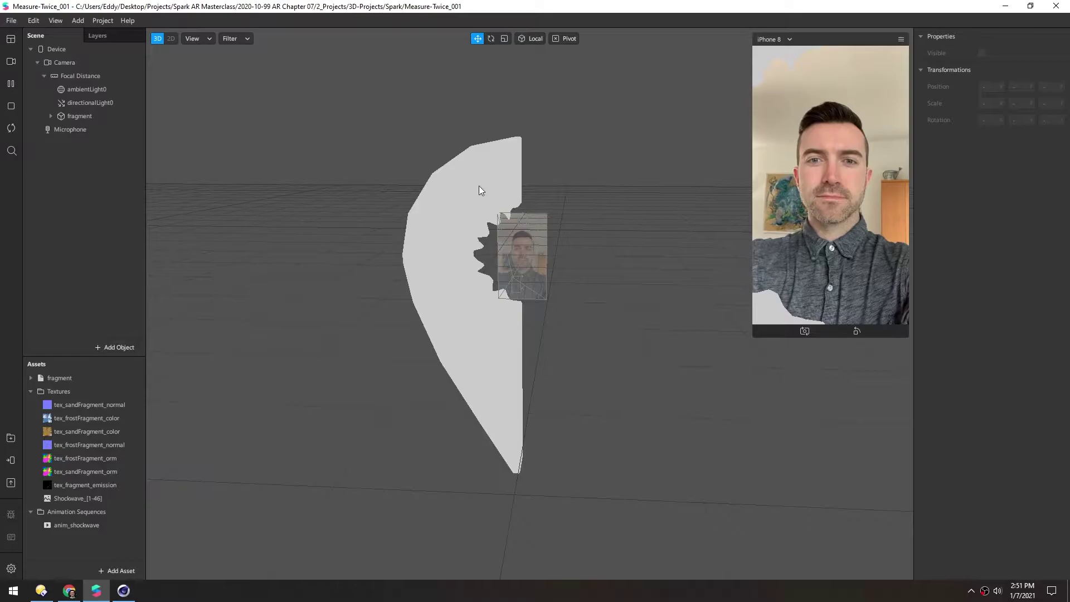
# Step: Add a new material asset and name it mat_frostfragment
pyautogui.scroll(3, 427, 301)
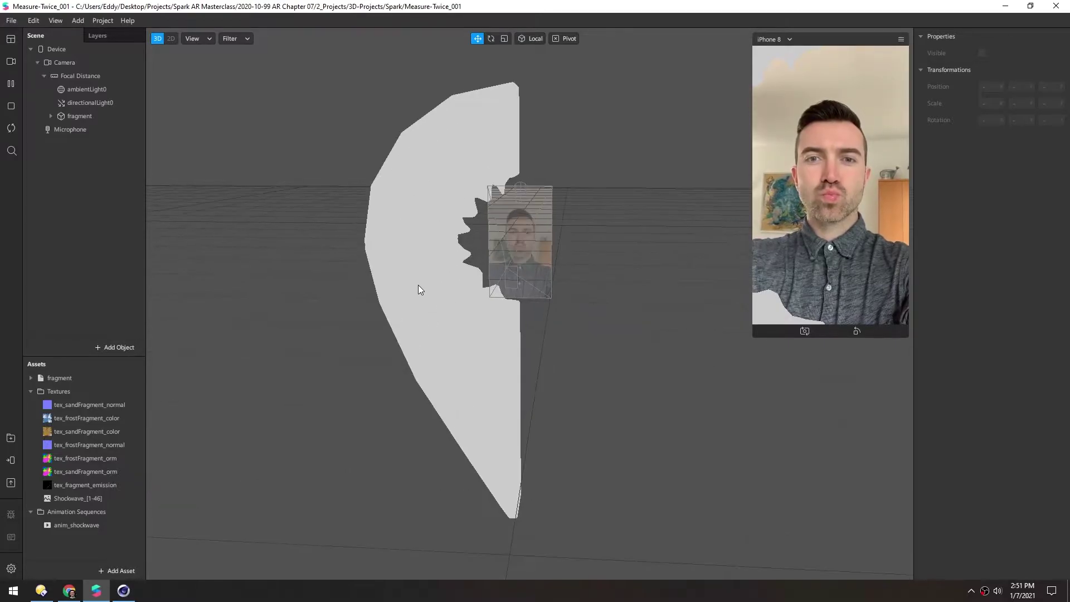
pyautogui.click(112, 570)
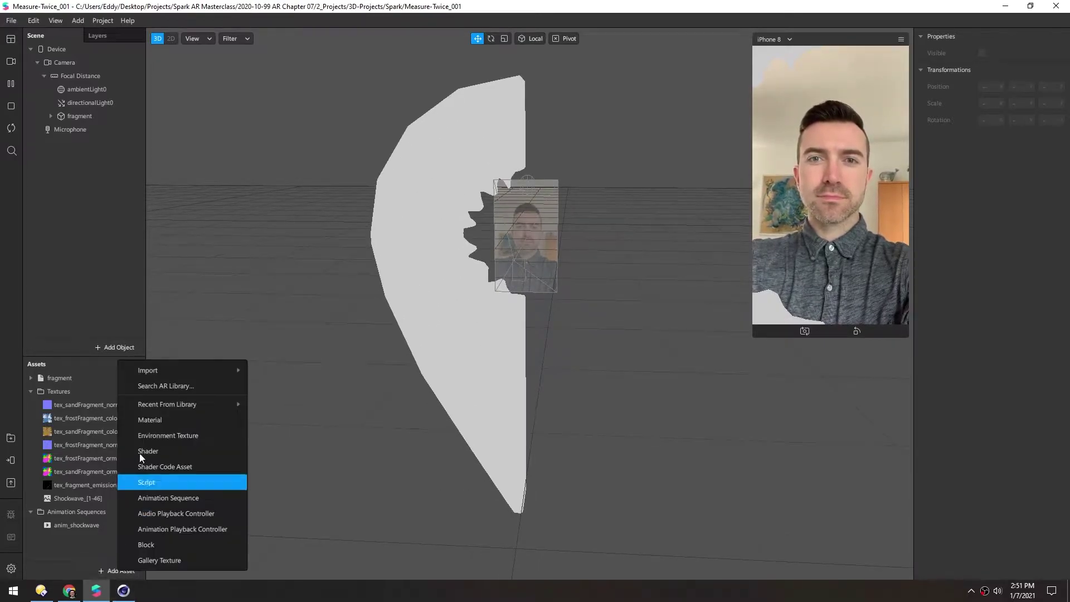
pyautogui.click(142, 424)
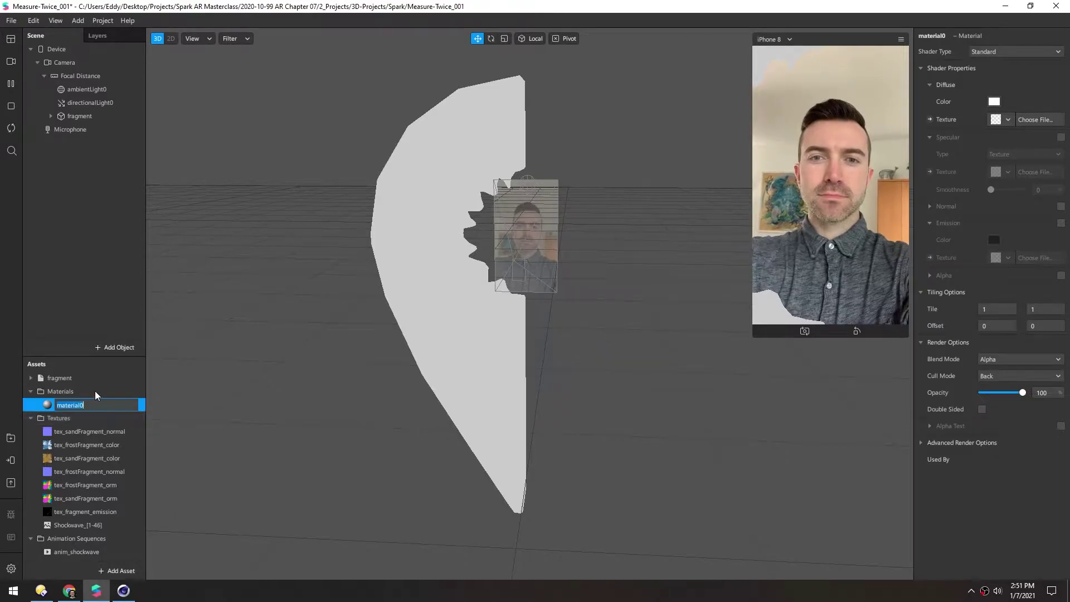
pyautogui.write('mat')
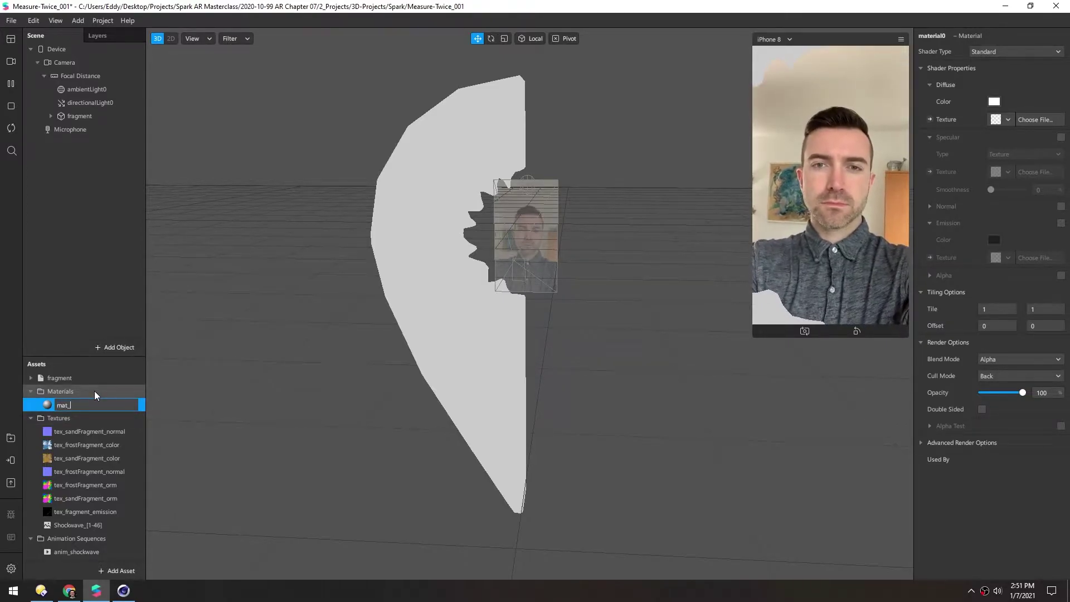
pyautogui.write('_frostfragment')
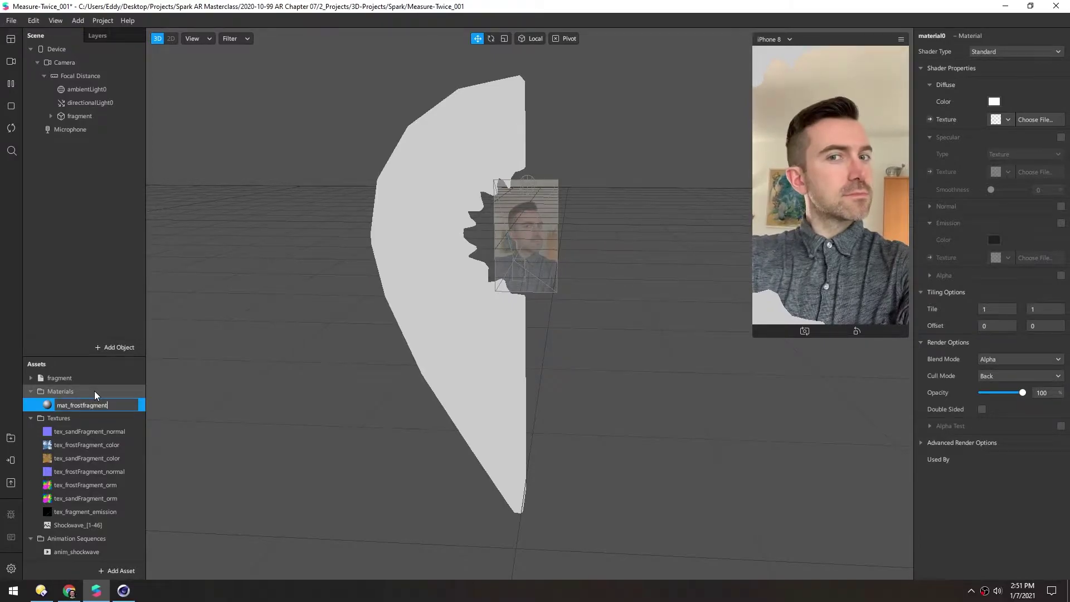
pyautogui.press('Return')
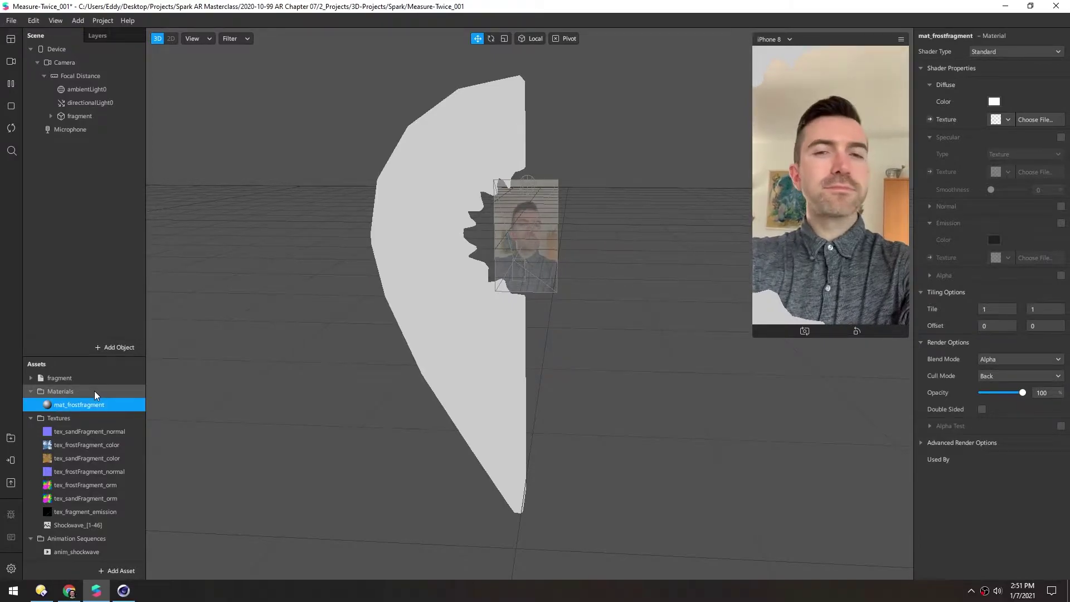
# Step: Delete the DefaultMaterial that came with the imported fragment model
pyautogui.click(31, 377)
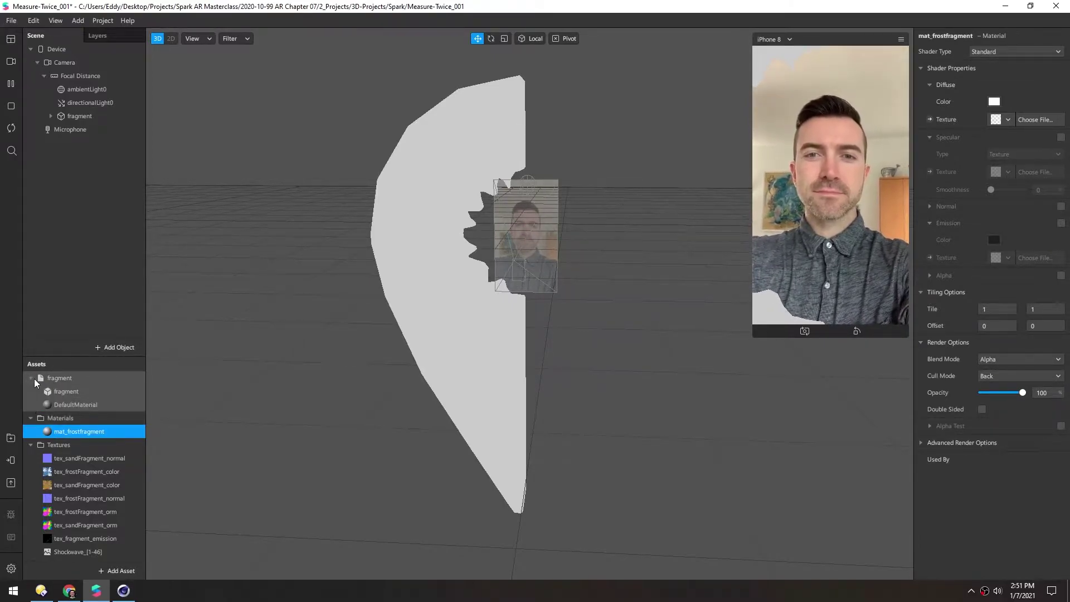
pyautogui.click(46, 403)
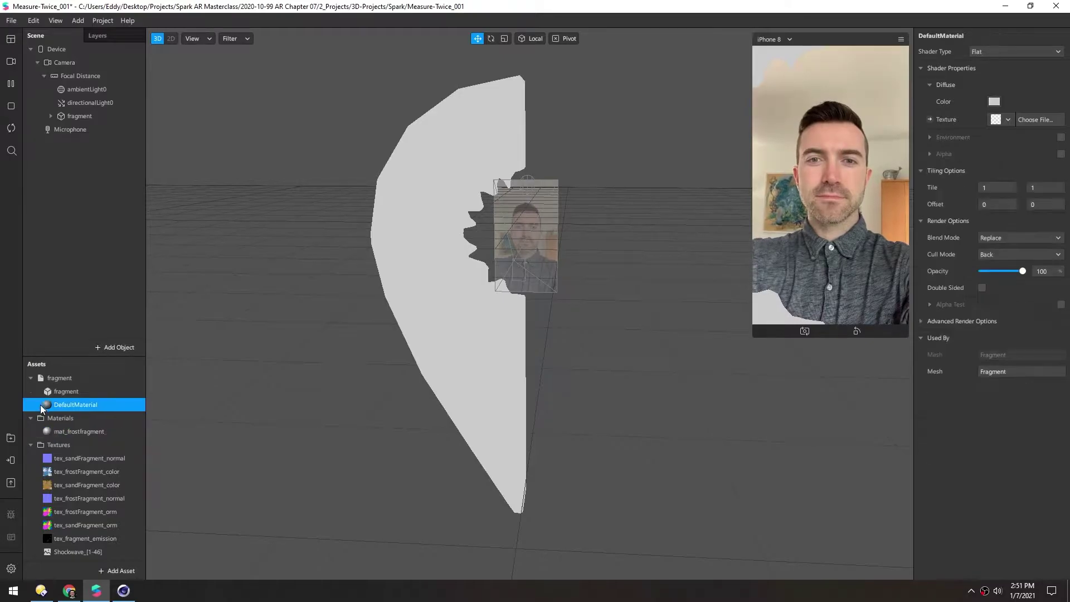
pyautogui.press('Delete')
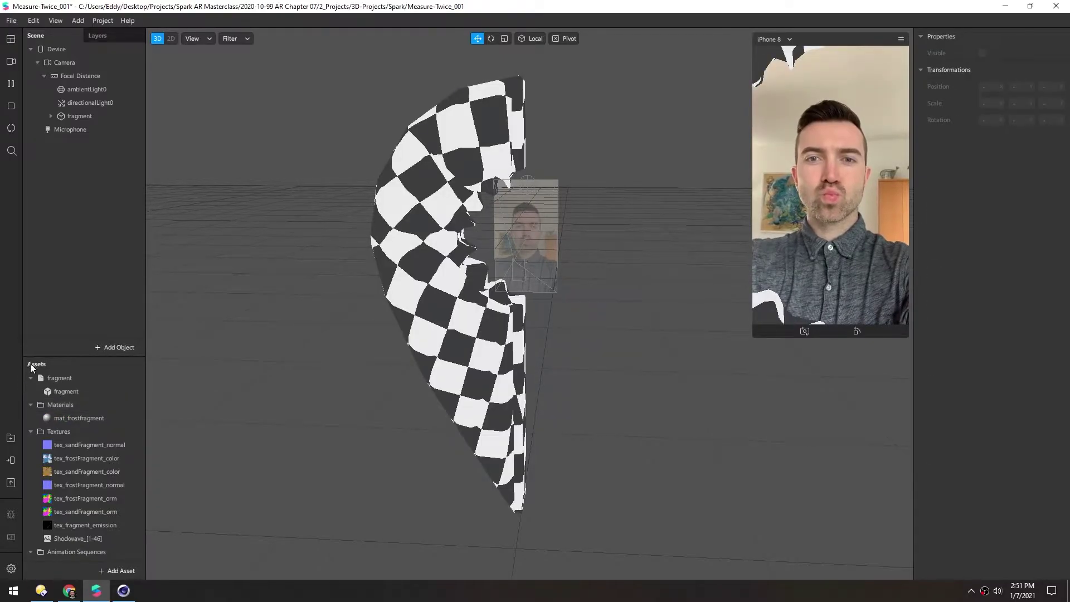
# Step: Assign mat_frostfragment to the Fragment mesh inside the fragment object
pyautogui.click(51, 116)
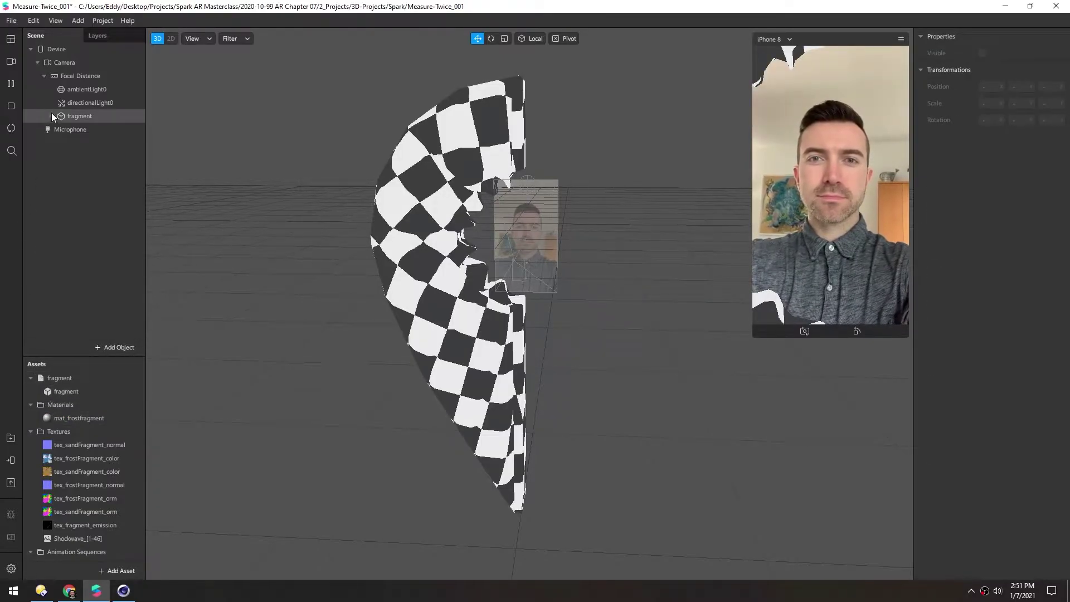
pyautogui.click(86, 129)
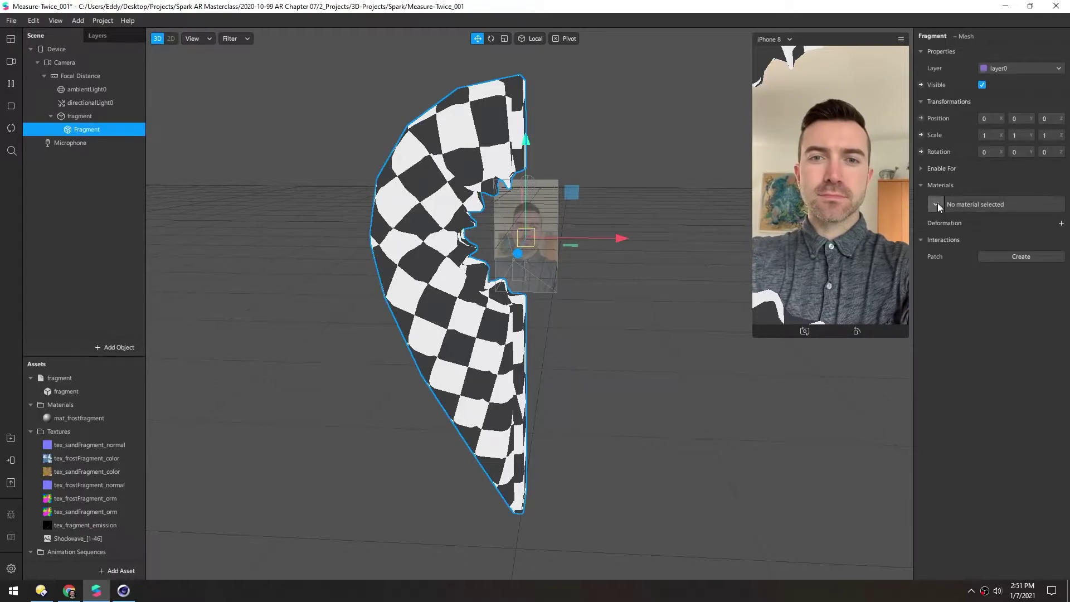
pyautogui.click(937, 204)
pyautogui.click(974, 224)
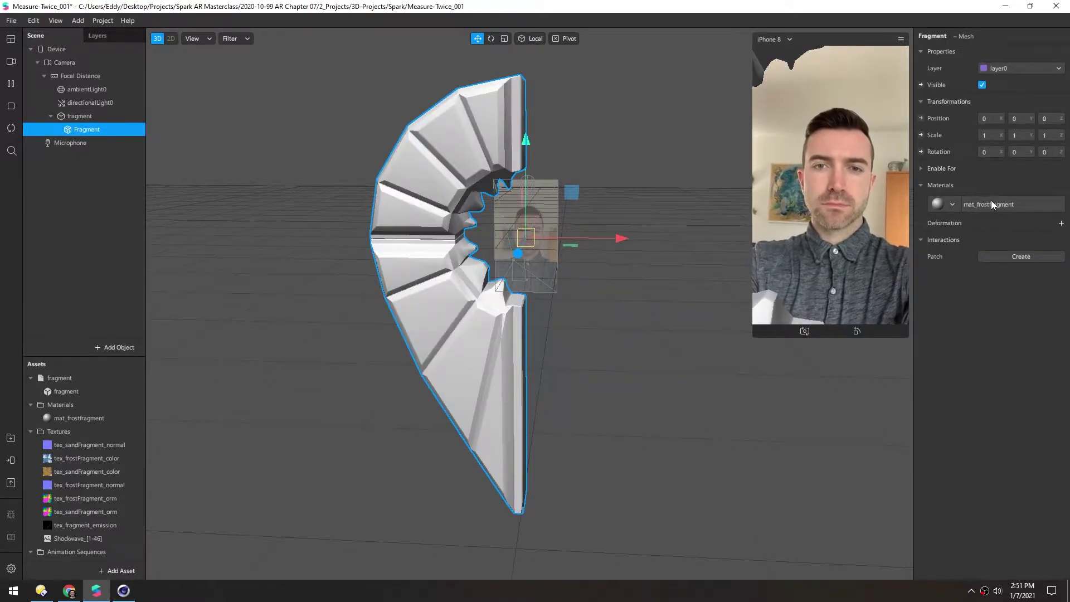
# Step: Change the shader type of mat_frostfragment to Physically-Based and widen the area showing its properties
pyautogui.click(990, 201)
pyautogui.click(984, 52)
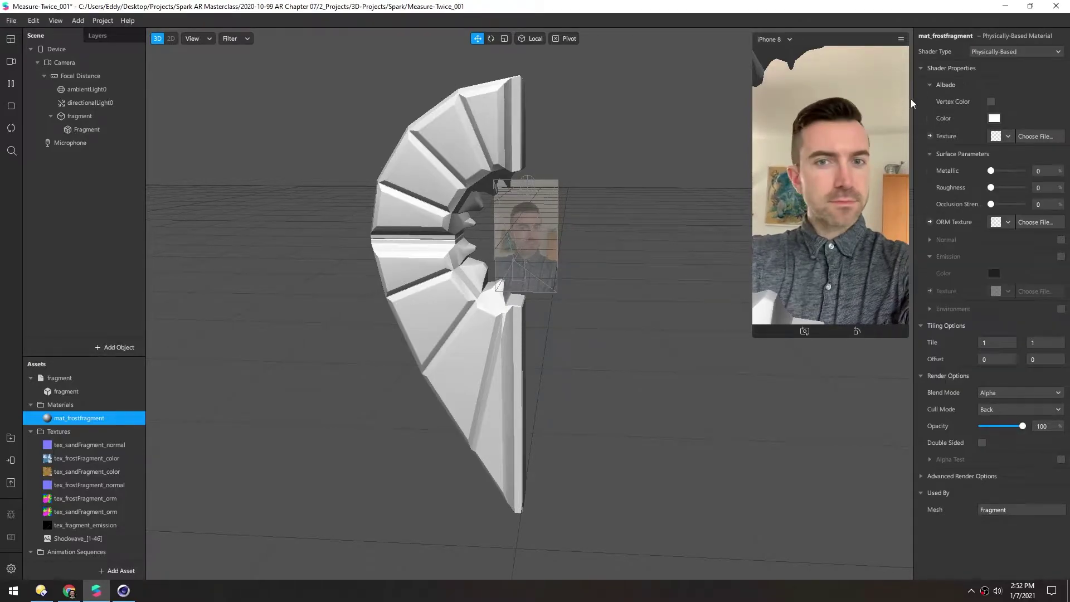
pyautogui.moveTo(913, 99); pyautogui.dragTo(880, 99)
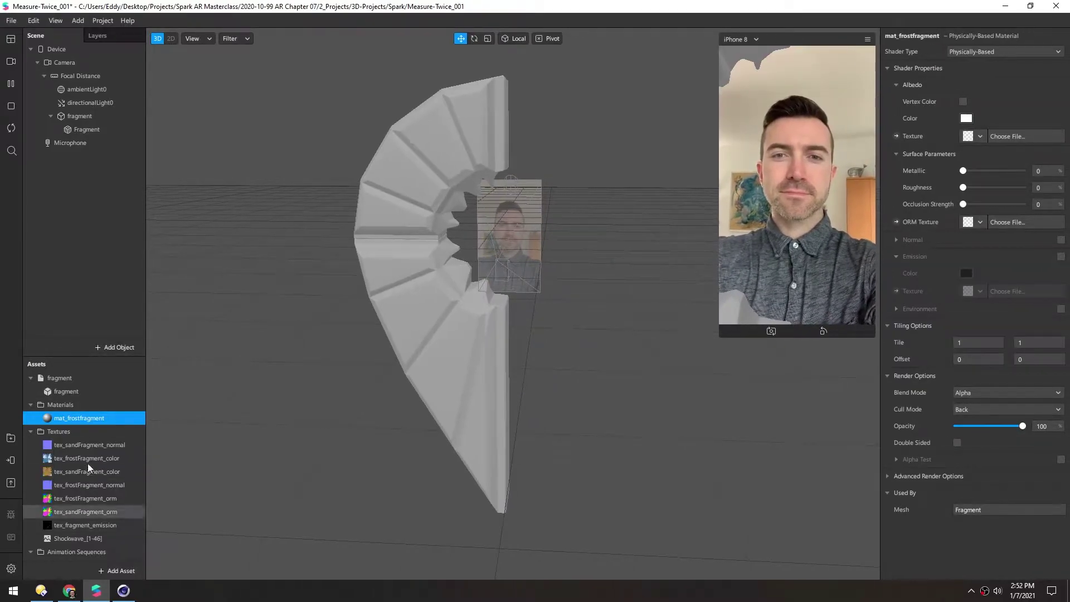
# Step: Inspect tex_frostFragment_color and set it as the albedo texture of mat_frostfragment
pyautogui.click(73, 462)
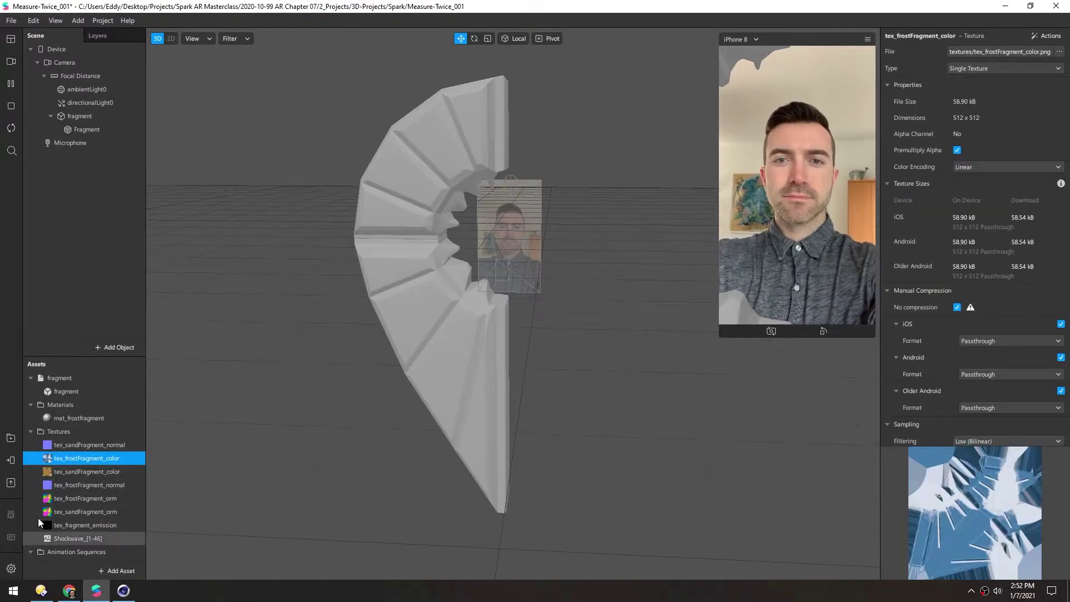
pyautogui.click(47, 423)
pyautogui.click(979, 137)
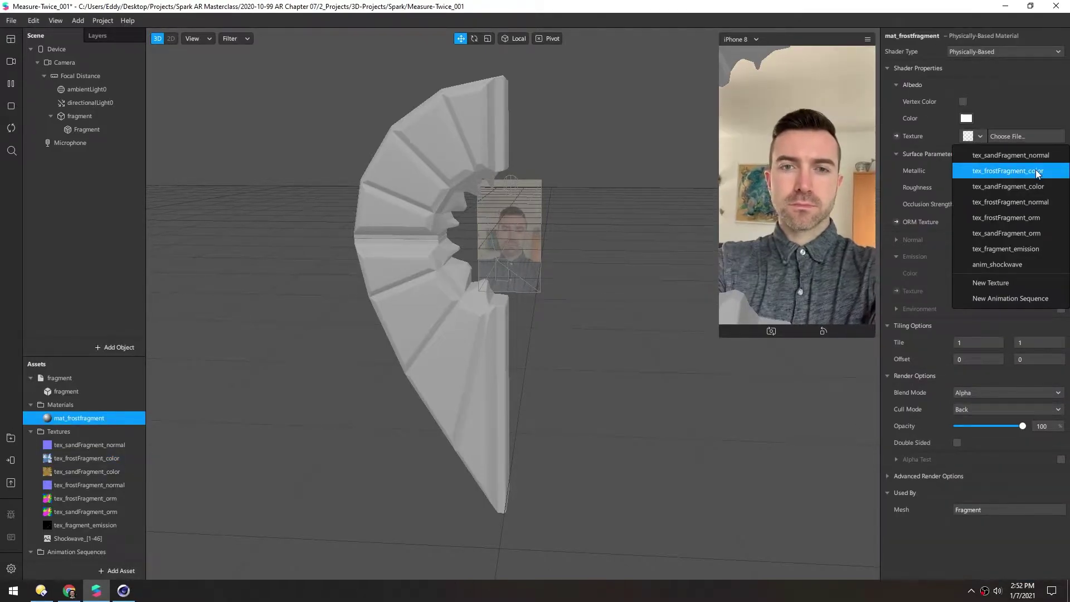
pyautogui.click(1025, 170)
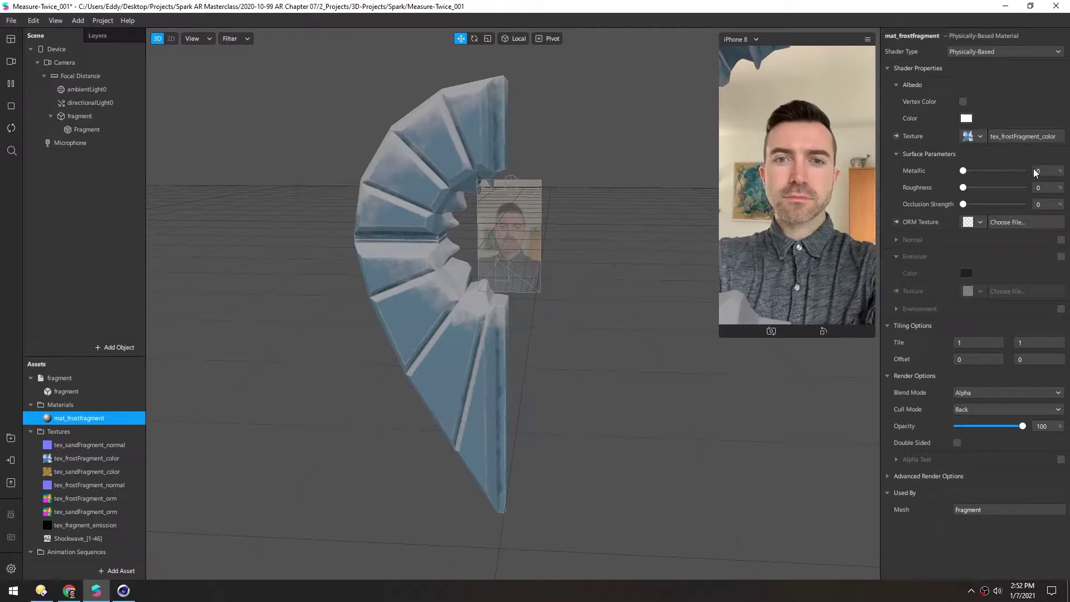
# Step: Set tex_frostFragment_orm as the material's ORM texture and enable Normal with tex_frostFragment_normal
pyautogui.click(979, 222)
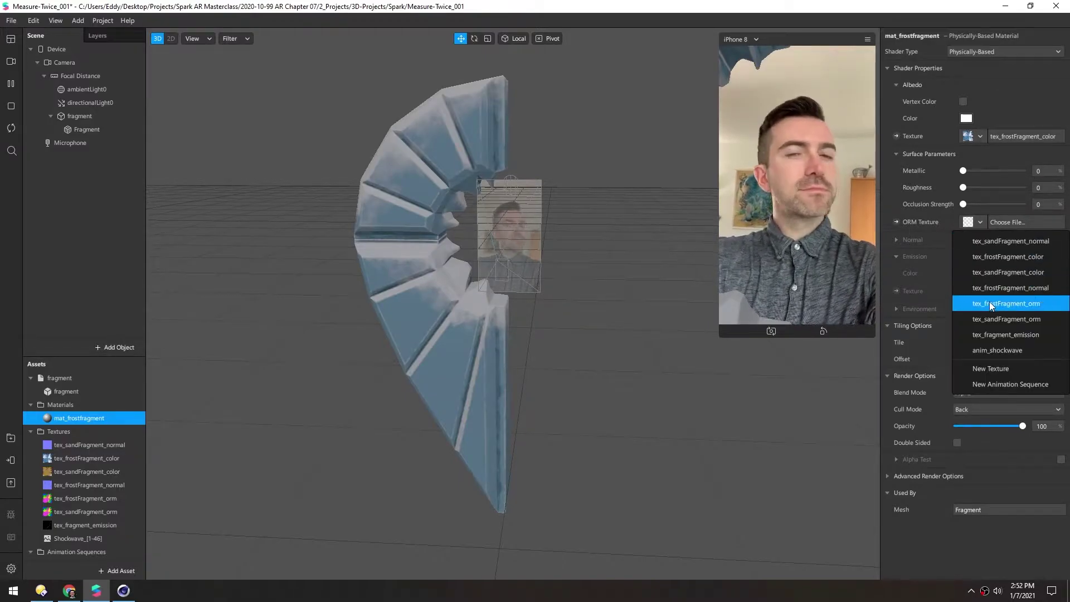
pyautogui.click(1039, 303)
pyautogui.click(1060, 239)
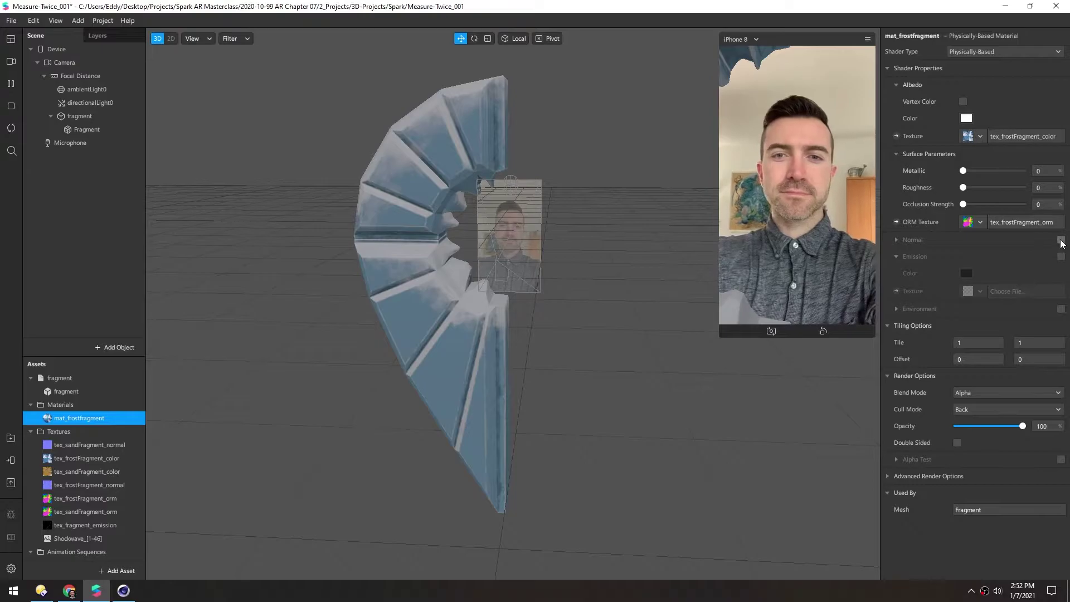
pyautogui.click(979, 258)
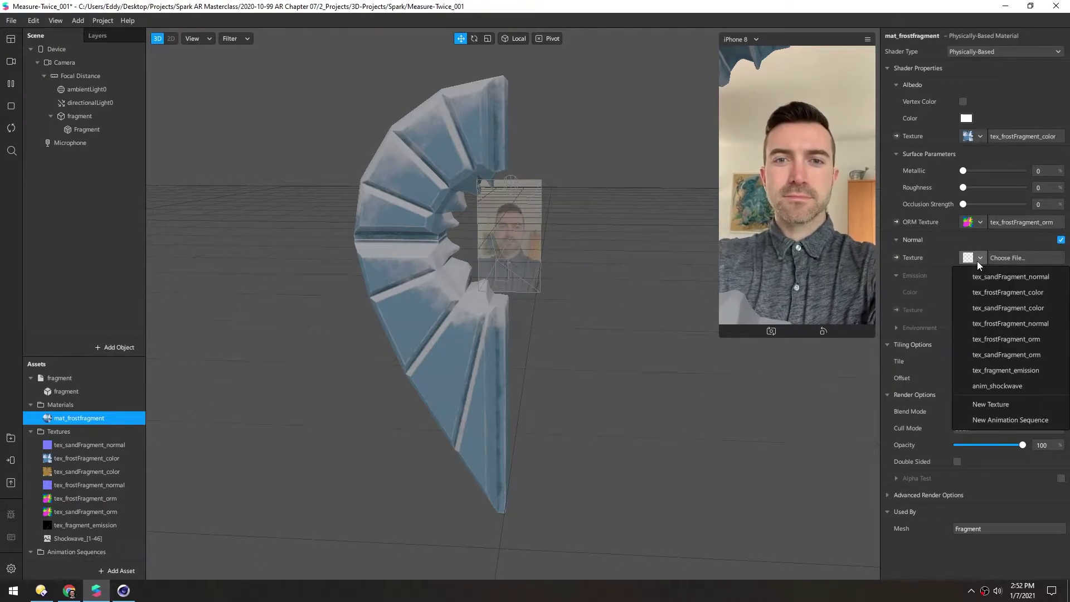
pyautogui.click(992, 322)
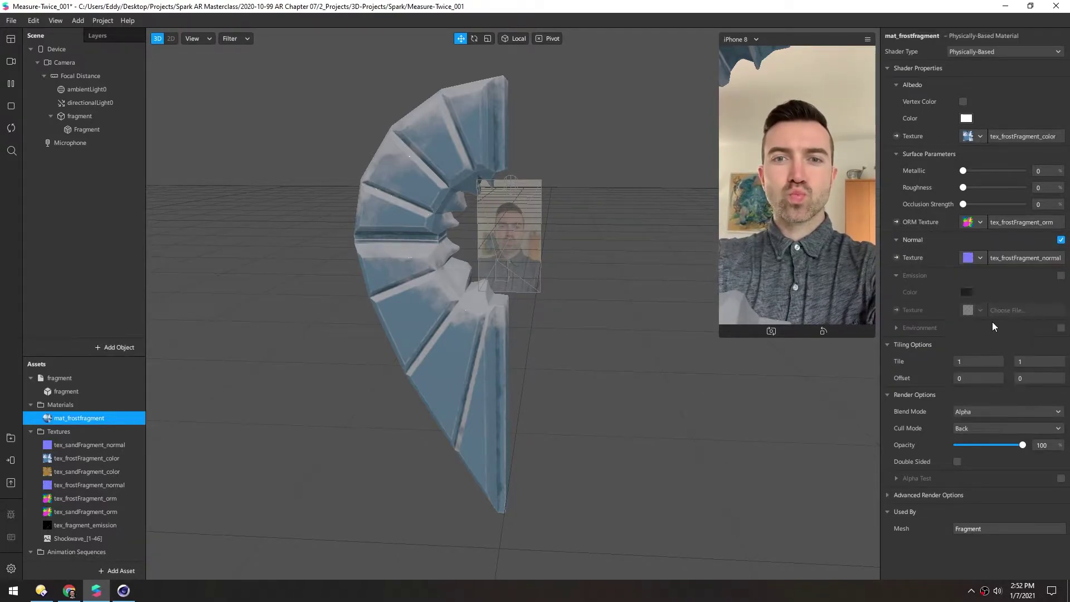
# Step: Raise the metallic, roughness and occlusion strength of mat_frostfragment to 100% each
pyautogui.moveTo(963, 170); pyautogui.dragTo(1030, 170)
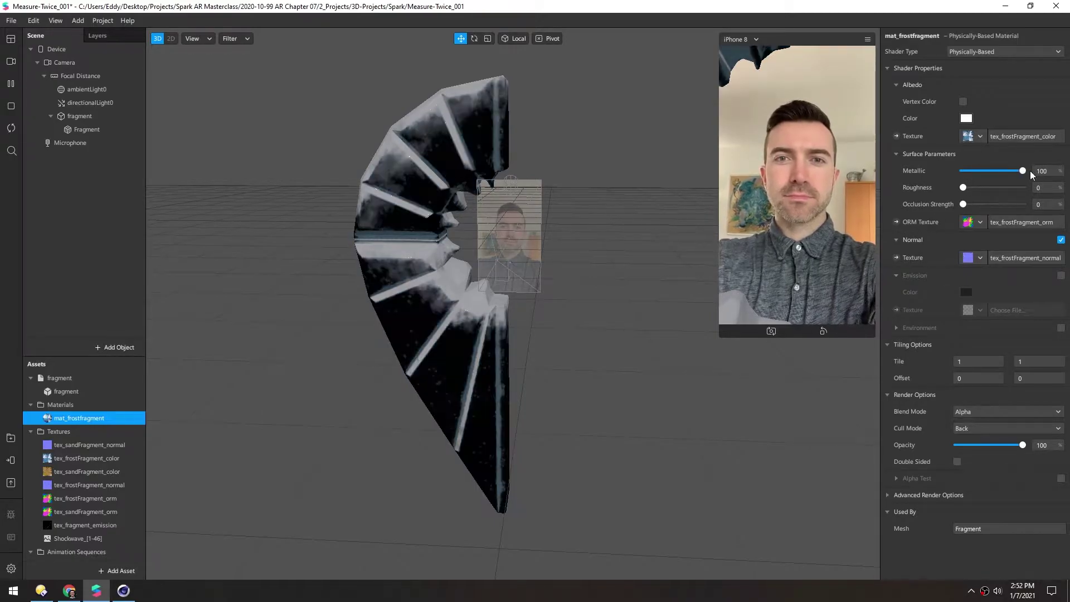
pyautogui.moveTo(969, 186); pyautogui.dragTo(1028, 187)
pyautogui.moveTo(963, 204); pyautogui.dragTo(1030, 201)
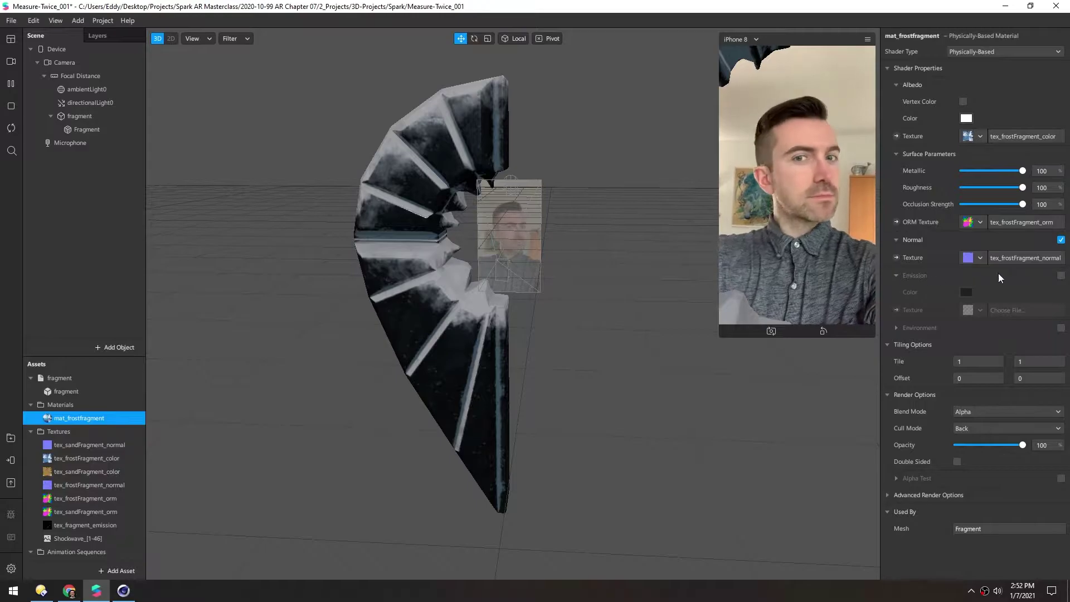
# Step: Enable Emission on mat_frostfragment with tex_fragment_emission as its texture
pyautogui.click(1061, 275)
pyautogui.click(980, 310)
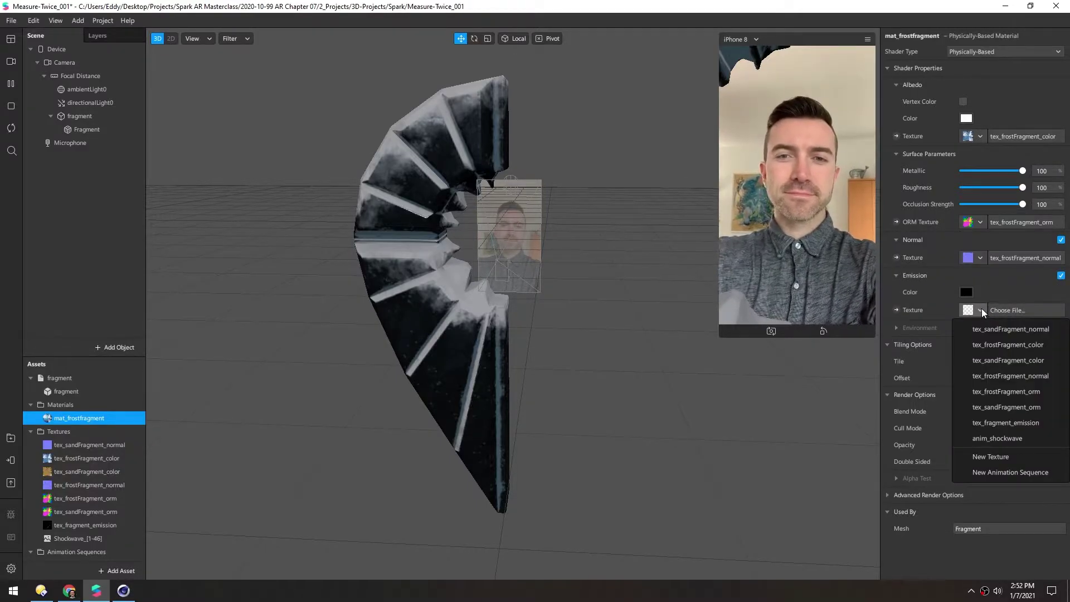
pyautogui.click(997, 422)
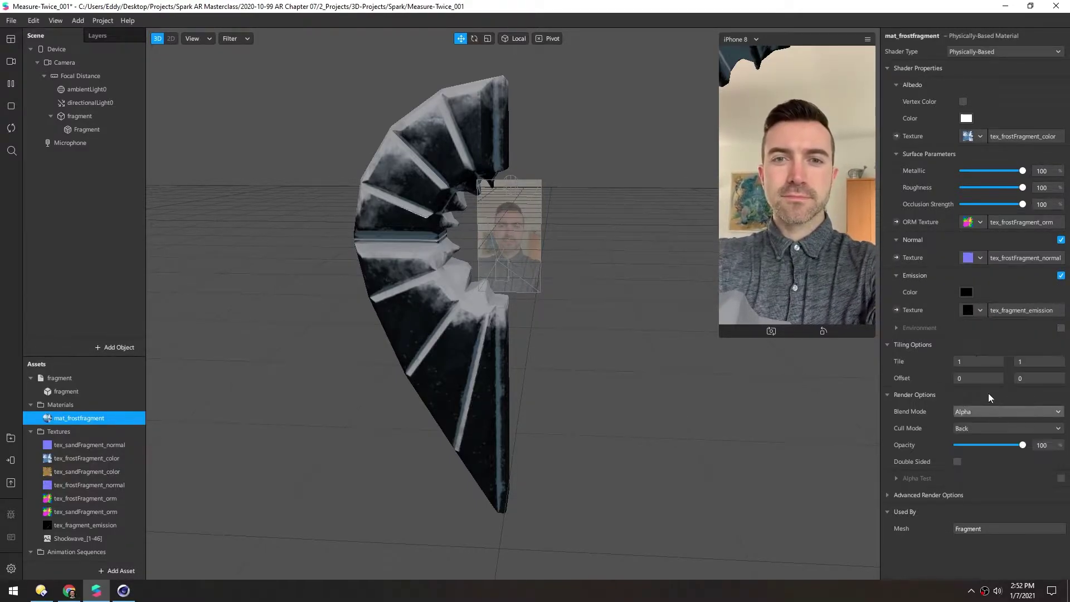
# Step: Set the emission color of mat_frostfragment to the blue #326286
pyautogui.click(965, 292)
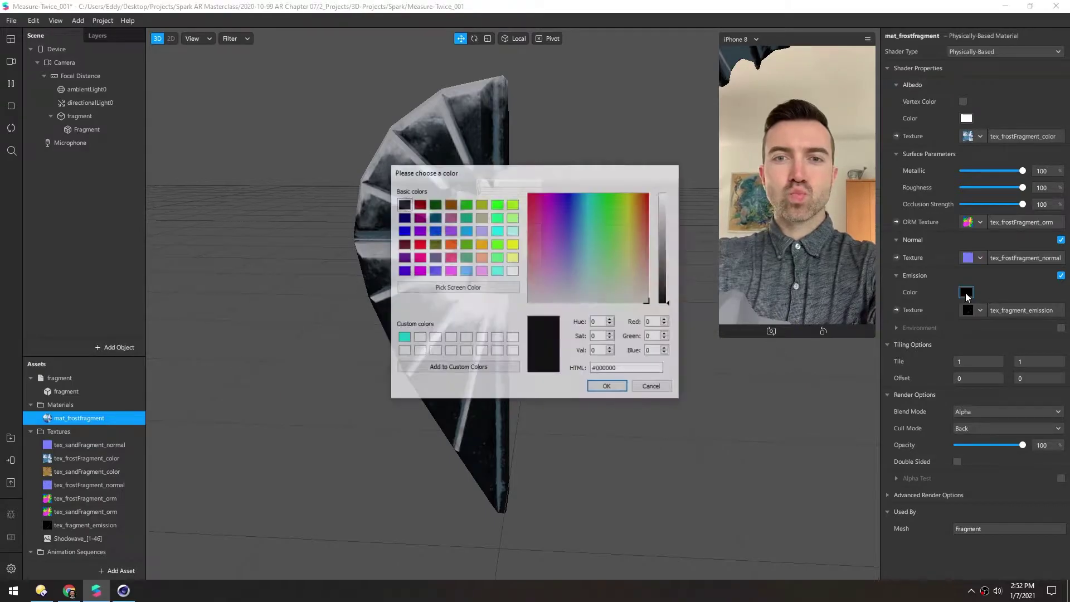
pyautogui.click(580, 234)
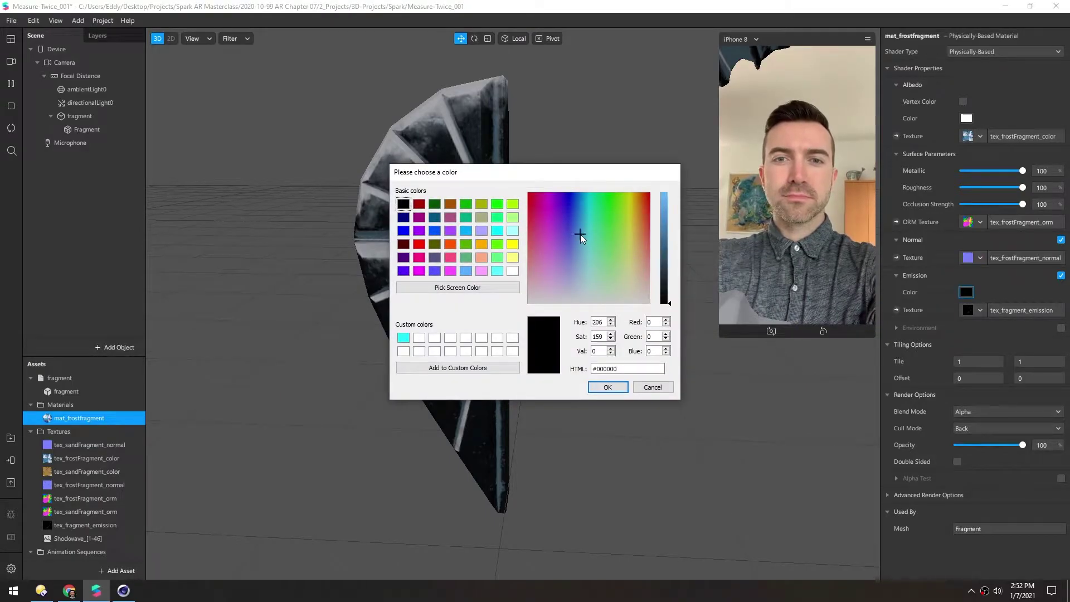
pyautogui.click(661, 245)
pyautogui.moveTo(563, 172); pyautogui.dragTo(738, 148)
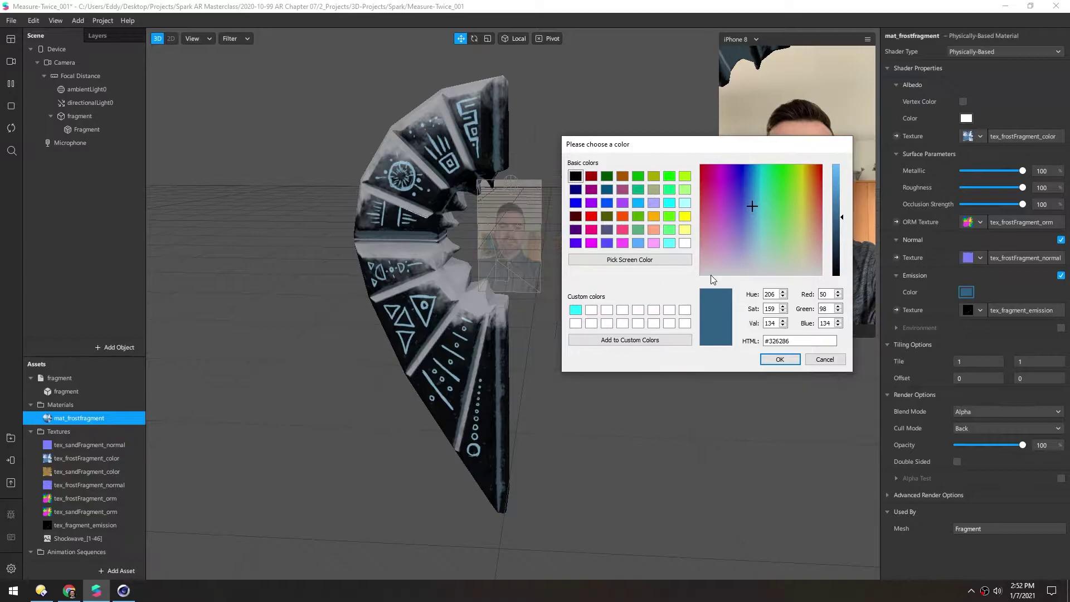
pyautogui.click(786, 359)
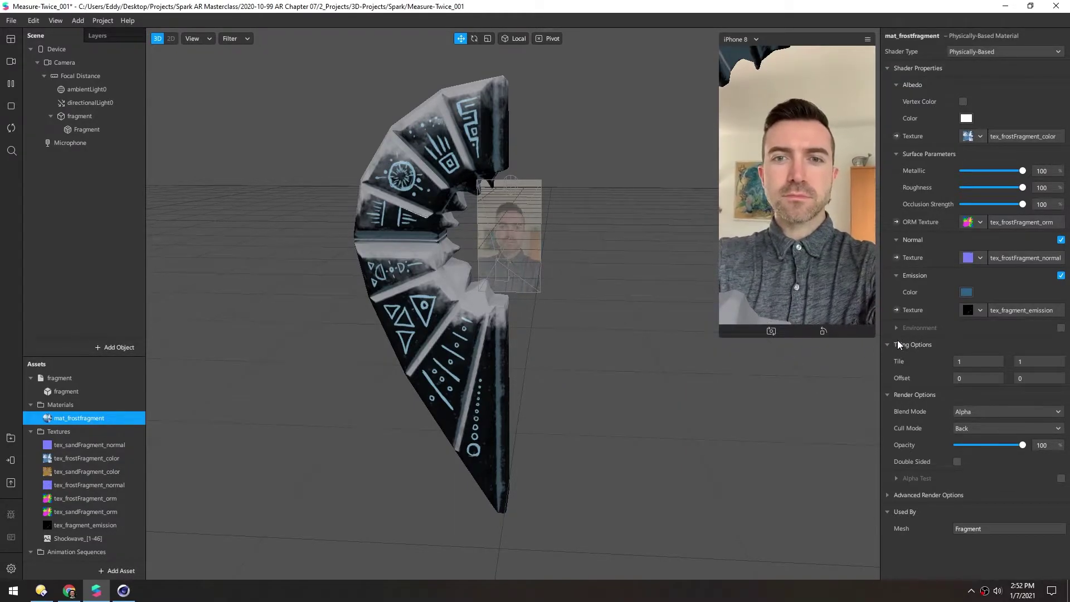
# Step: Enable Environment on mat_frostfragment and import the free Sunrise environment texture from the AR Library
pyautogui.click(1060, 328)
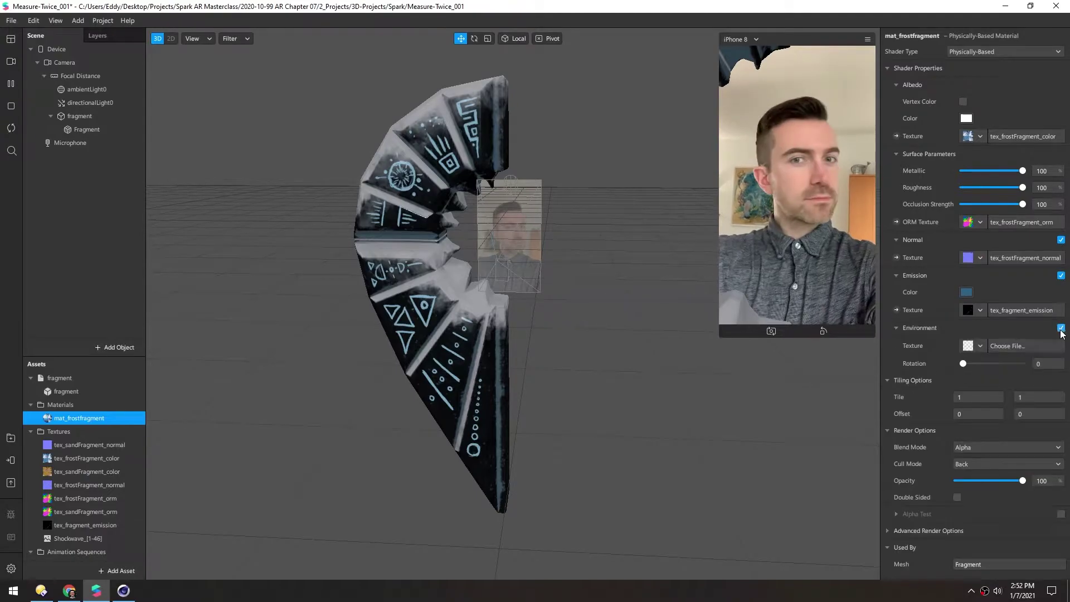
pyautogui.click(980, 345)
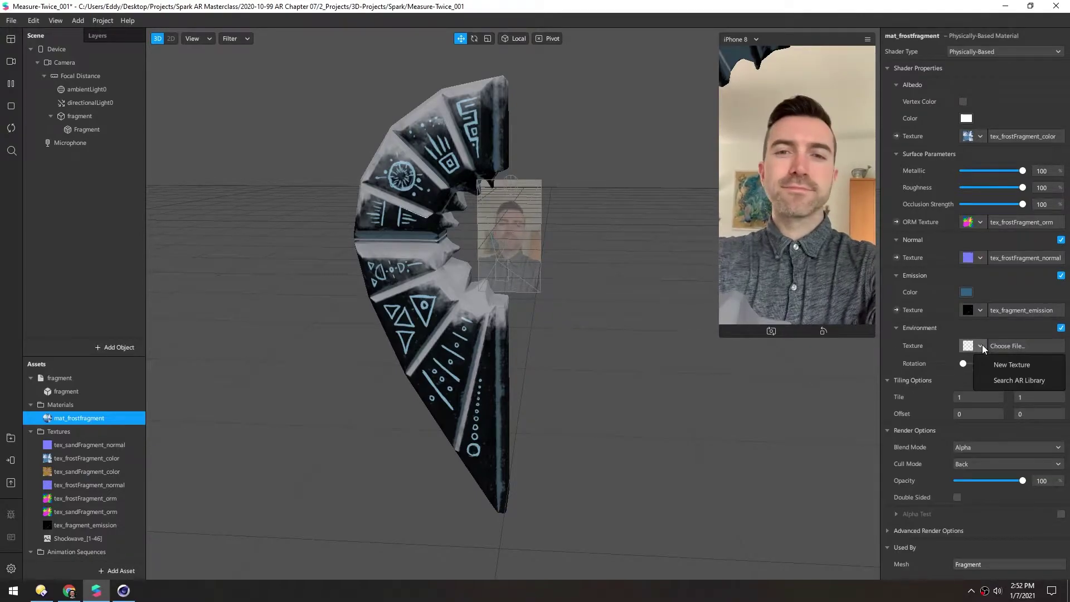
pyautogui.click(1020, 380)
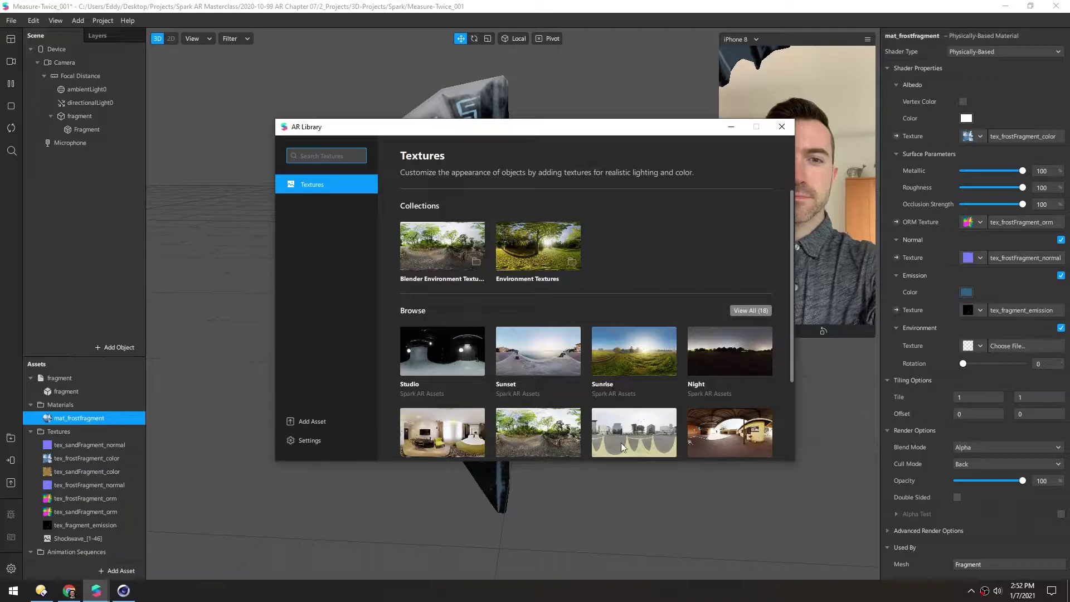
pyautogui.click(603, 342)
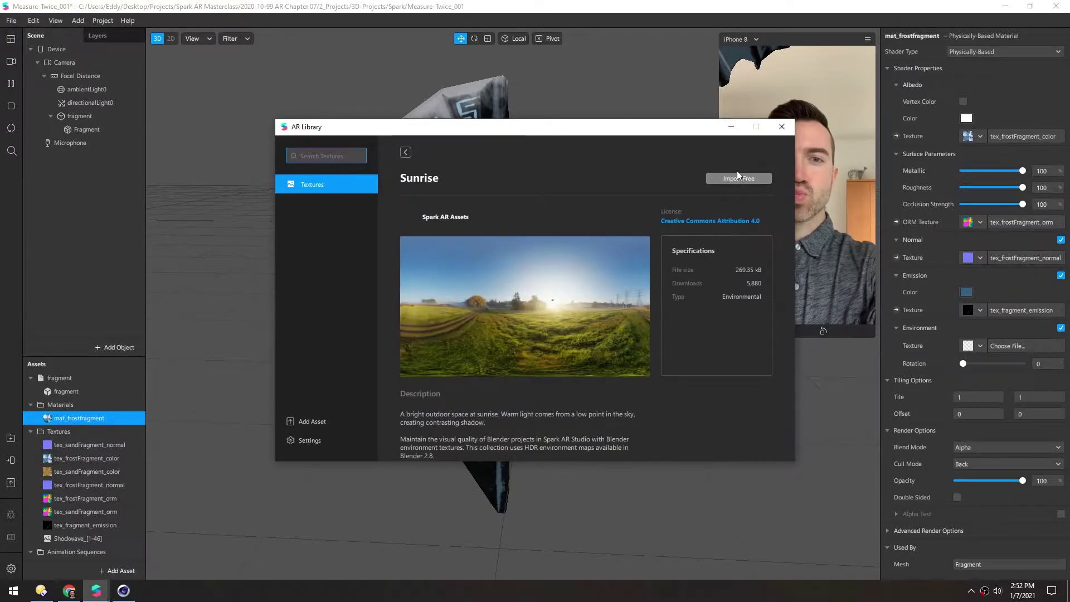
pyautogui.click(738, 179)
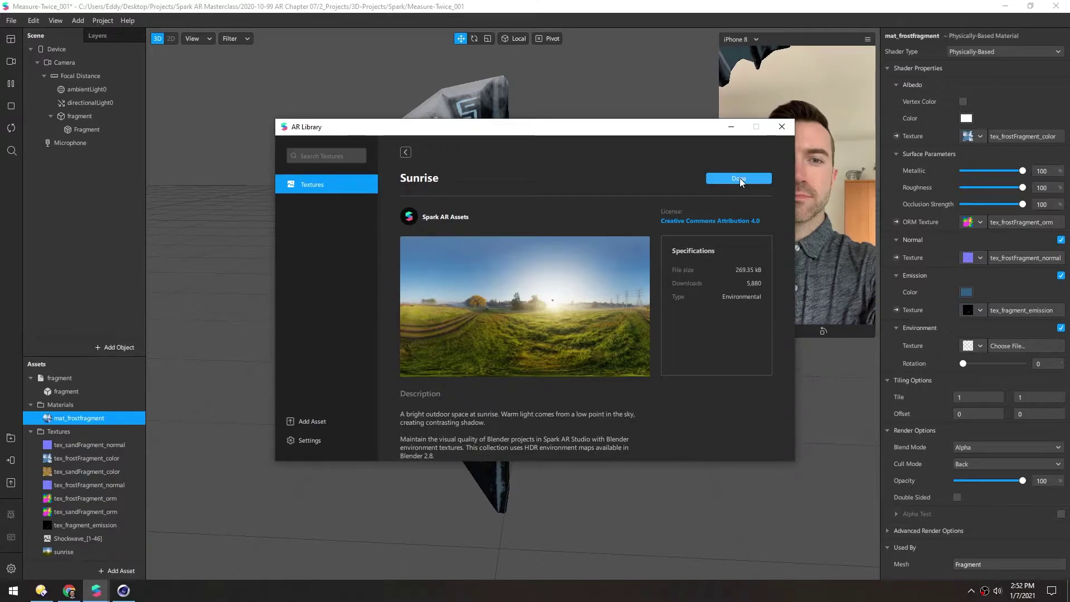
pyautogui.click(781, 127)
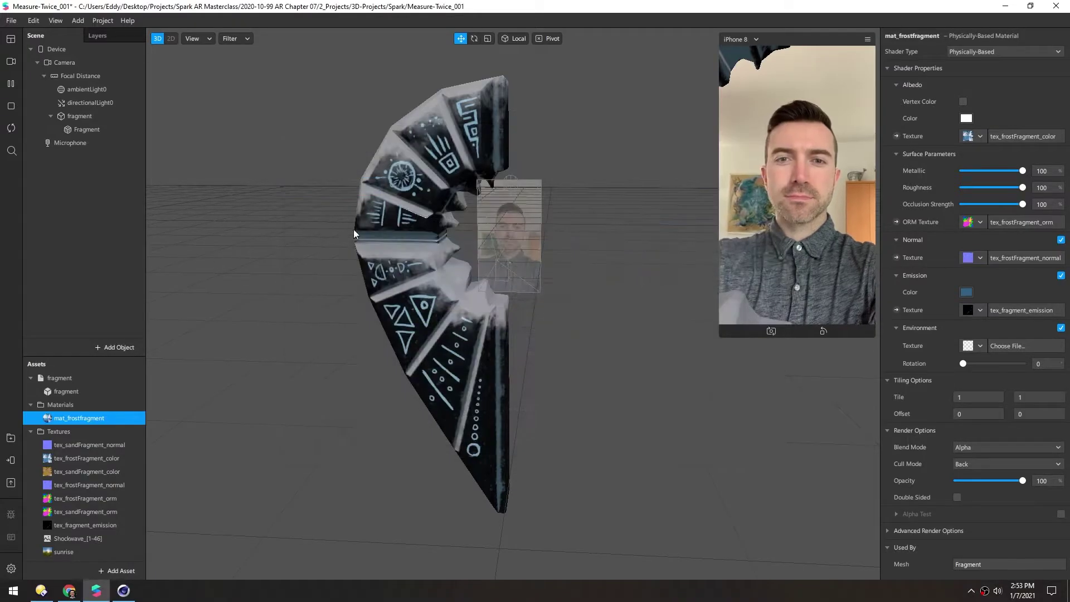
# Step: Assign the sunrise texture as the environment texture of mat_frostfragment
pyautogui.moveTo(413, 278)
pyautogui.keyDown('alt'); pyautogui.mouseDown()
pyautogui.moveTo(436, 197)
pyautogui.moveTo(420, 267)
pyautogui.mouseUp(); pyautogui.keyUp('alt')
pyautogui.moveTo(419, 268); pyautogui.dragTo(428, 245, button='right')
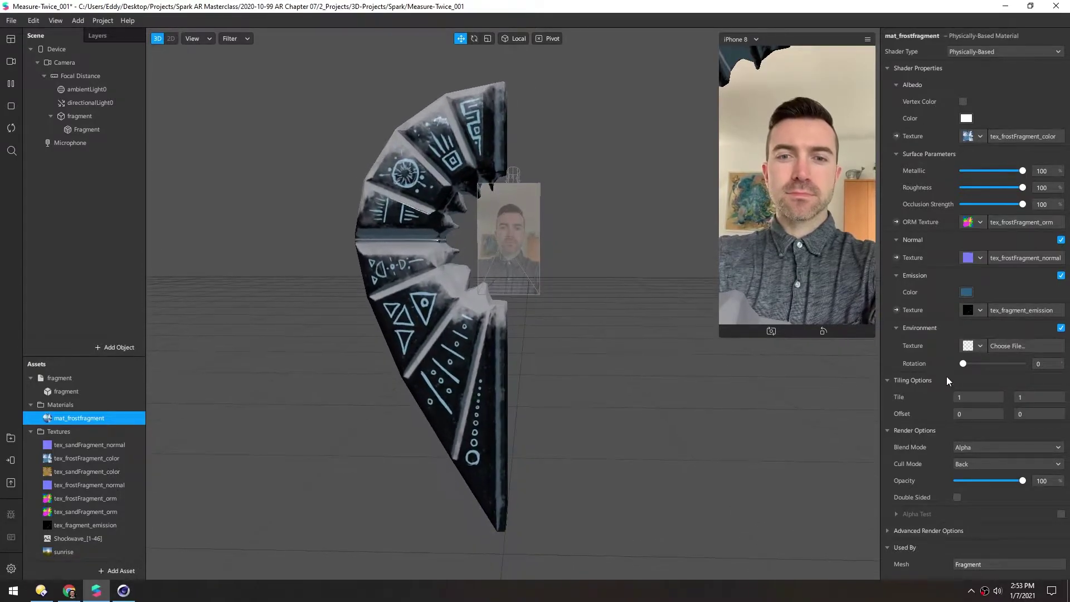
pyautogui.click(979, 344)
pyautogui.click(995, 365)
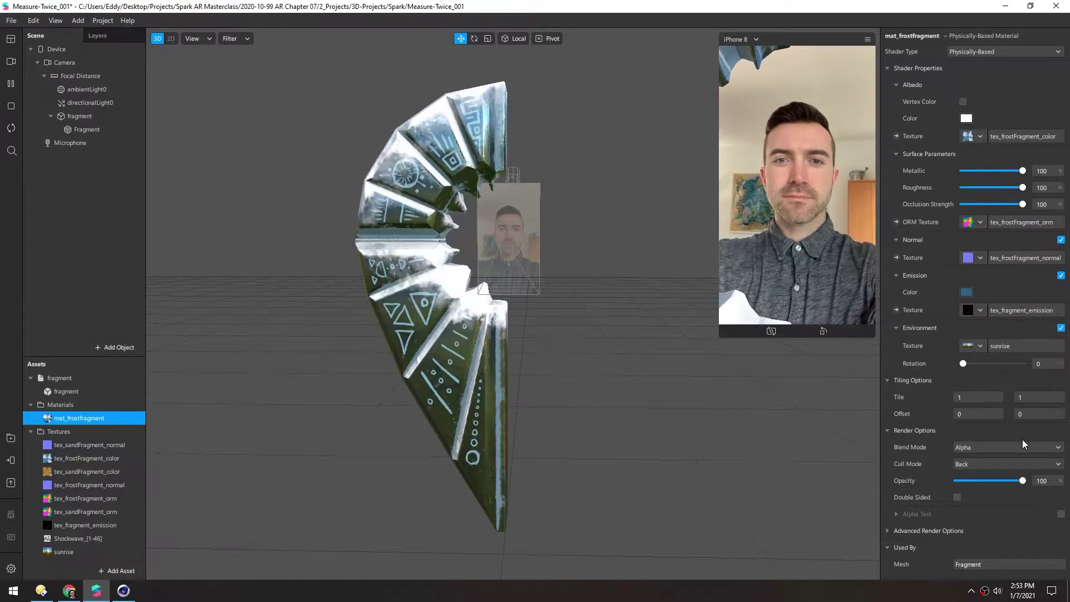
pyautogui.moveTo(471, 293); pyautogui.dragTo(463, 281, button='right')
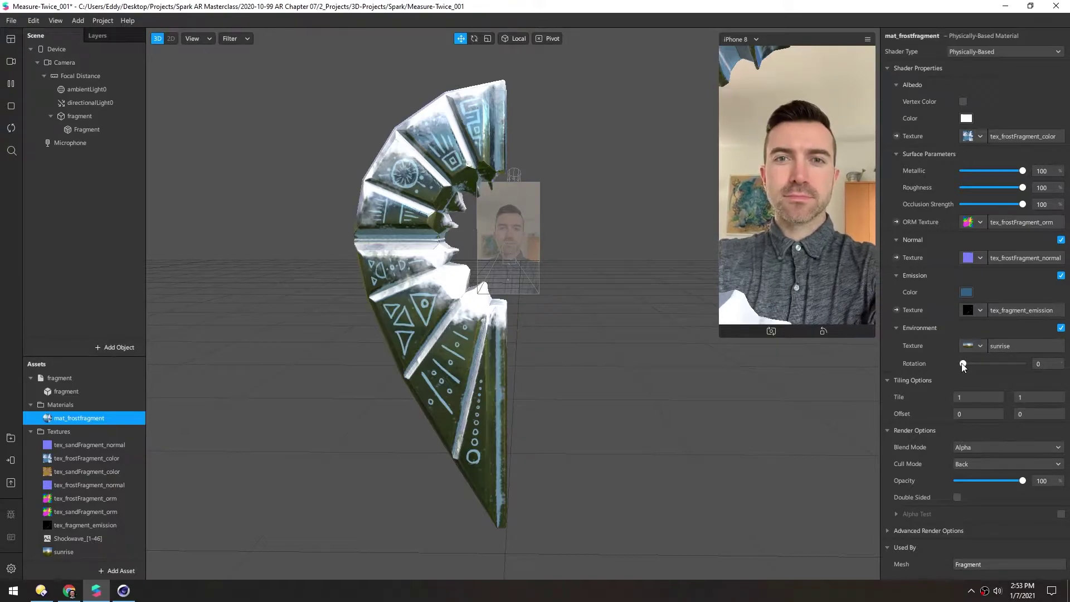
# Step: Set the environment texture's rotation to 87 on mat_frostfragment
pyautogui.moveTo(963, 363); pyautogui.dragTo(975, 358)
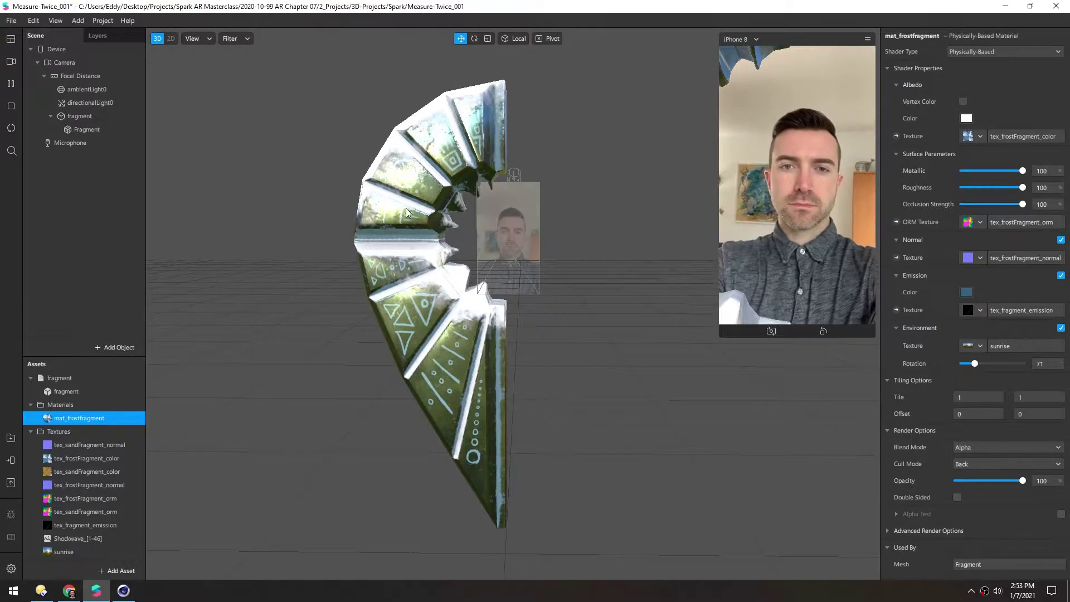
pyautogui.moveTo(406, 208); pyautogui.dragTo(445, 250, button='middle')
pyautogui.moveTo(974, 363); pyautogui.dragTo(977, 365)
pyautogui.moveTo(479, 356); pyautogui.dragTo(473, 312, button='middle')
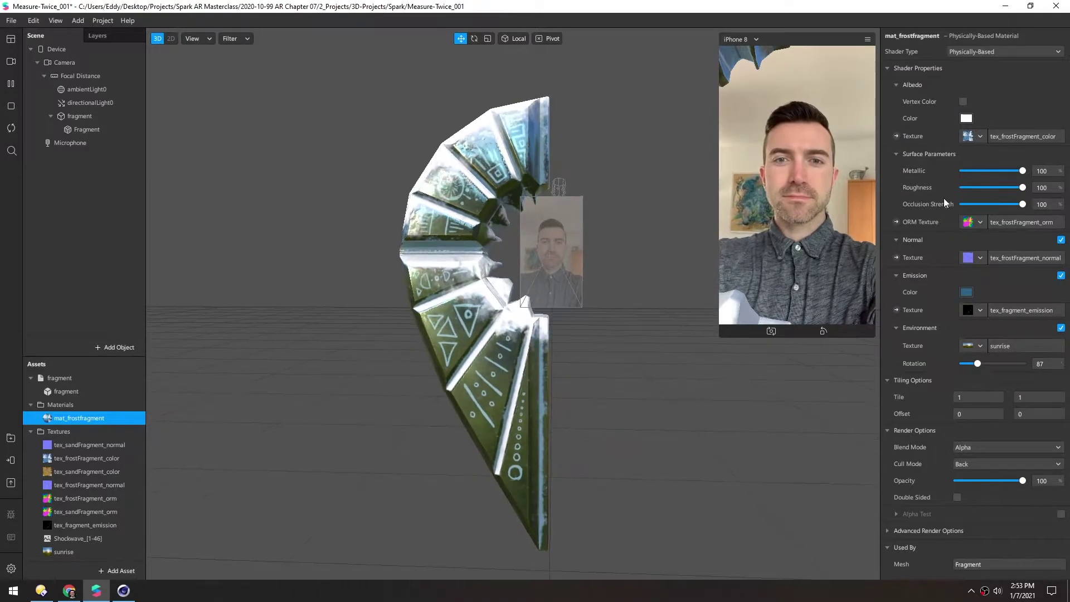
# Step: Try mat_frostfragment with its metallic value at 0% and return it to 100%
pyautogui.moveTo(1021, 172); pyautogui.dragTo(941, 161)
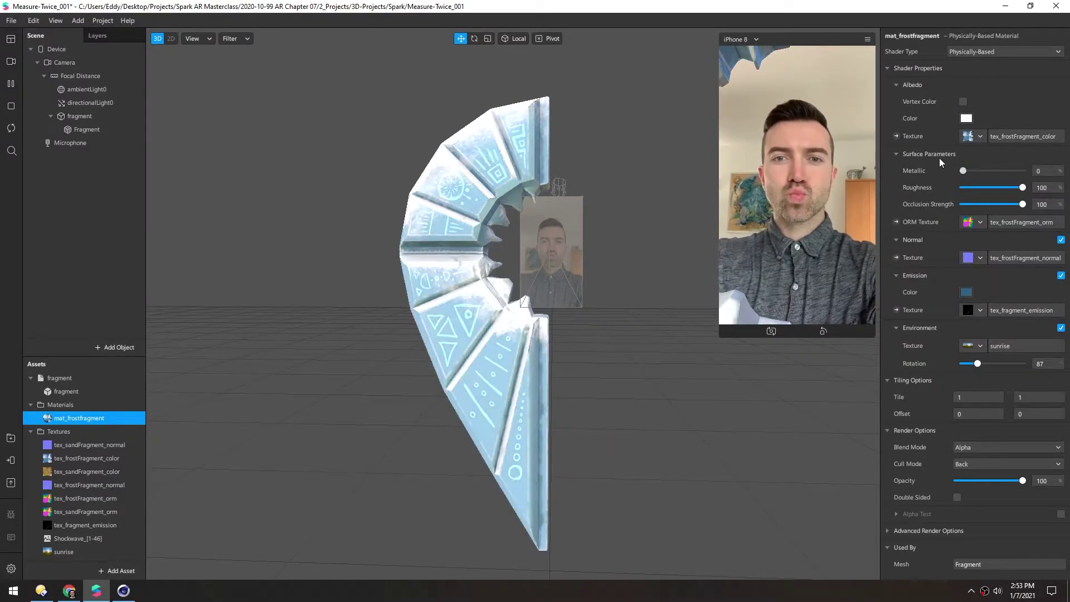
pyautogui.moveTo(469, 366); pyautogui.dragTo(432, 335, button='middle')
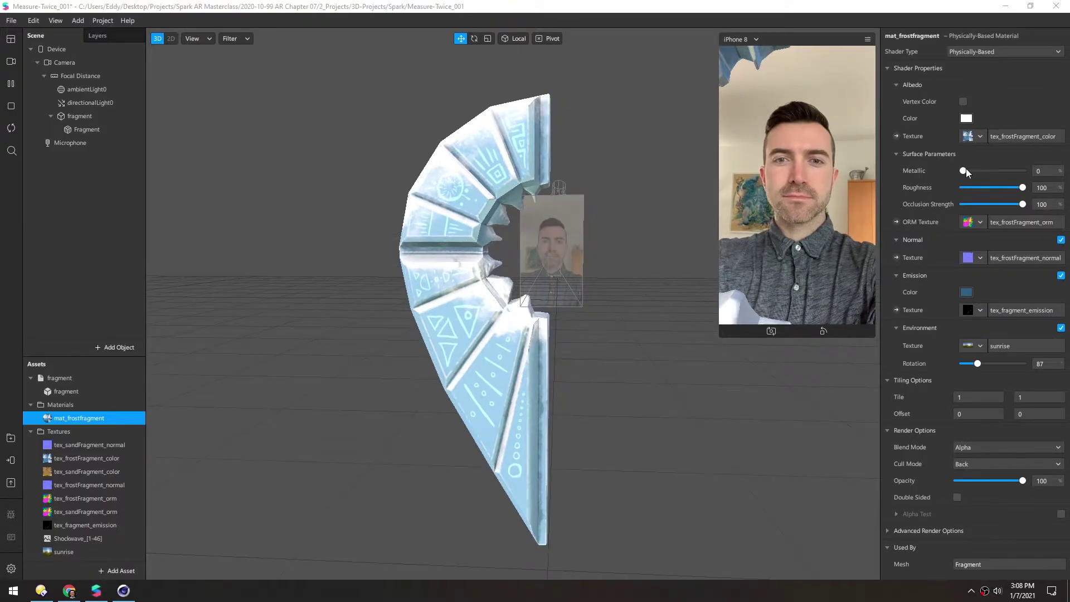
pyautogui.moveTo(965, 168); pyautogui.dragTo(1047, 183)
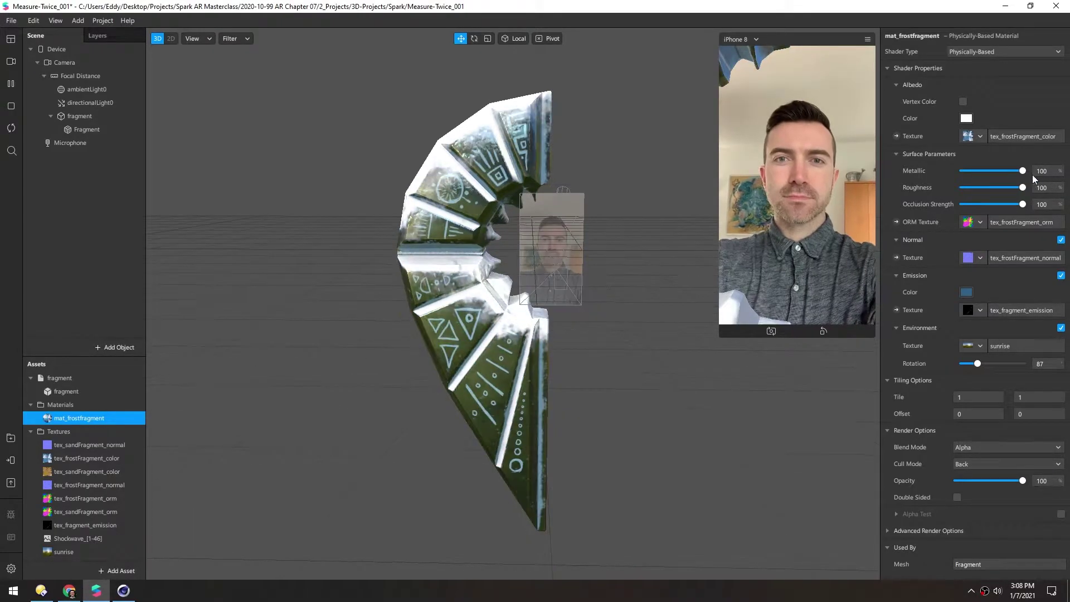
# Step: Set the metallic value of mat_frostfragment to 90%
pyautogui.moveTo(1022, 174); pyautogui.dragTo(1016, 173)
pyautogui.click(1046, 172)
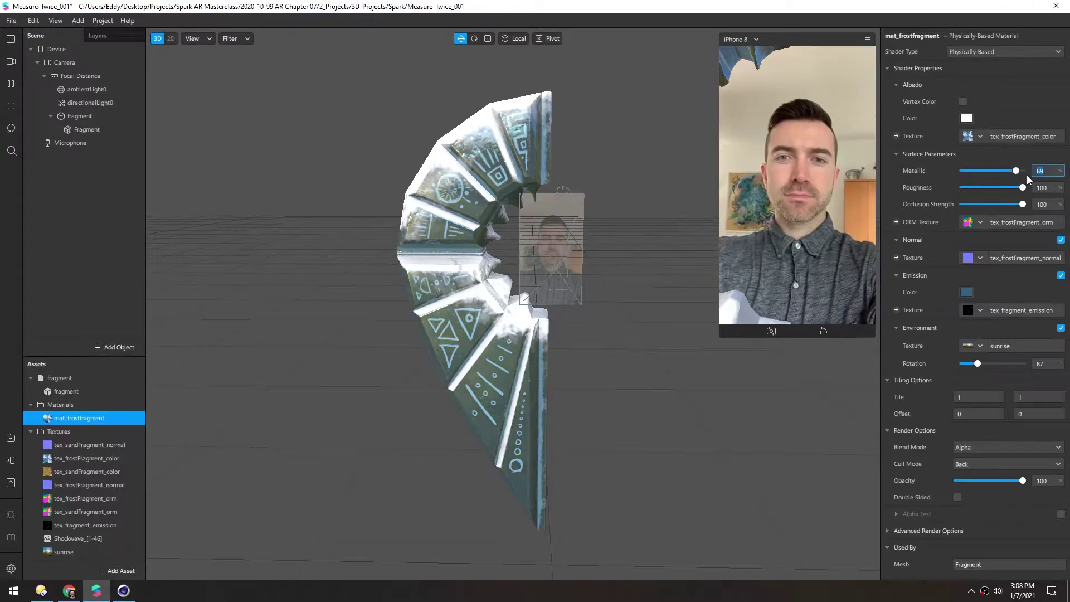
pyautogui.write('90')
pyautogui.press('Return')
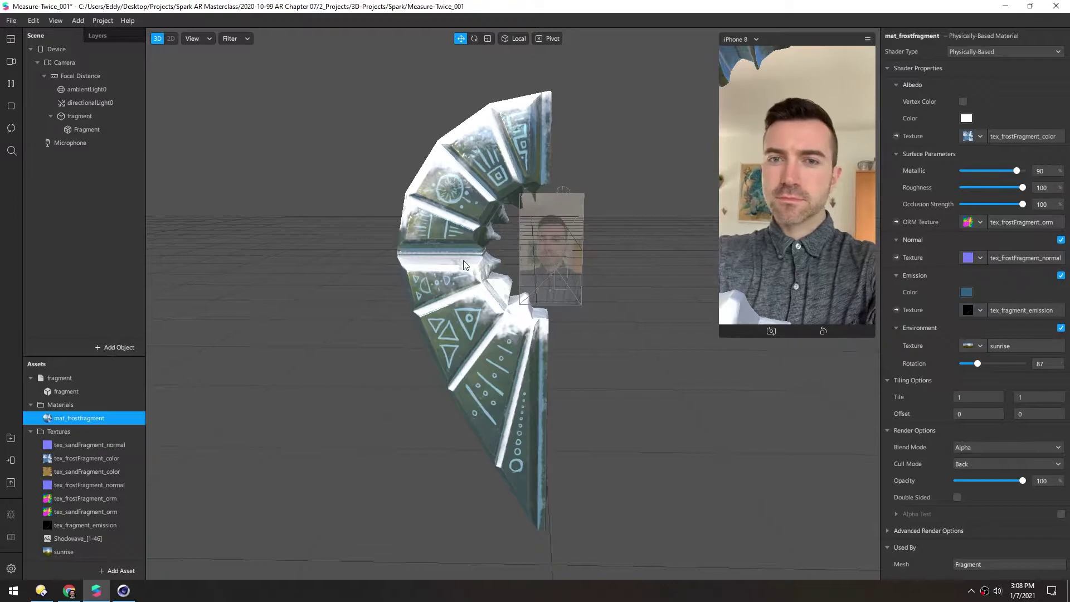
pyautogui.moveTo(464, 265); pyautogui.dragTo(415, 268, button='middle')
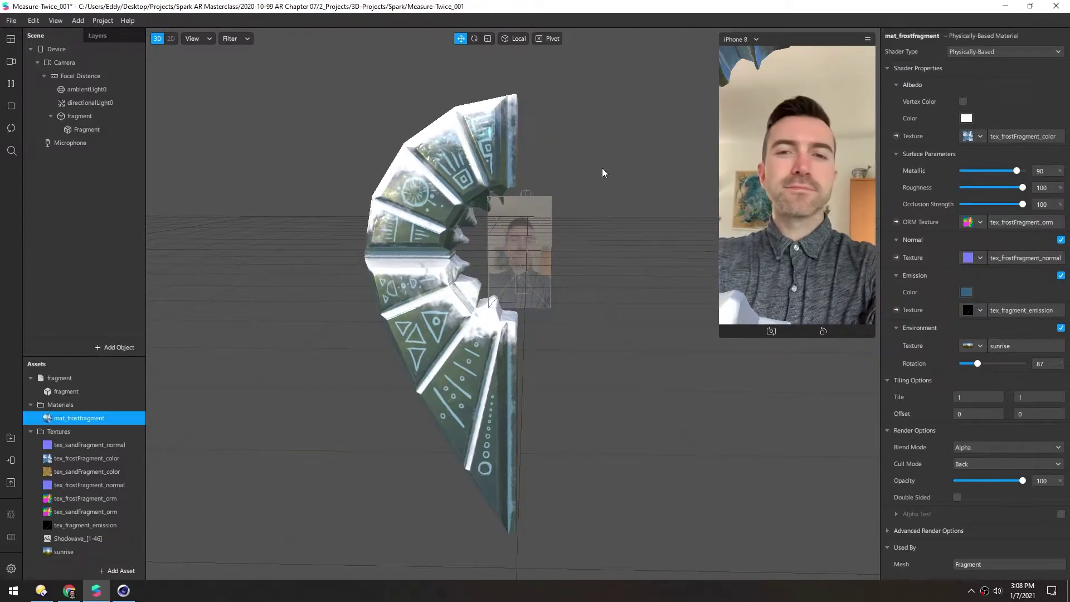
# Step: Duplicate the fragment object and mirror the copy's mesh by setting its X scale to -1
pyautogui.click(66, 117)
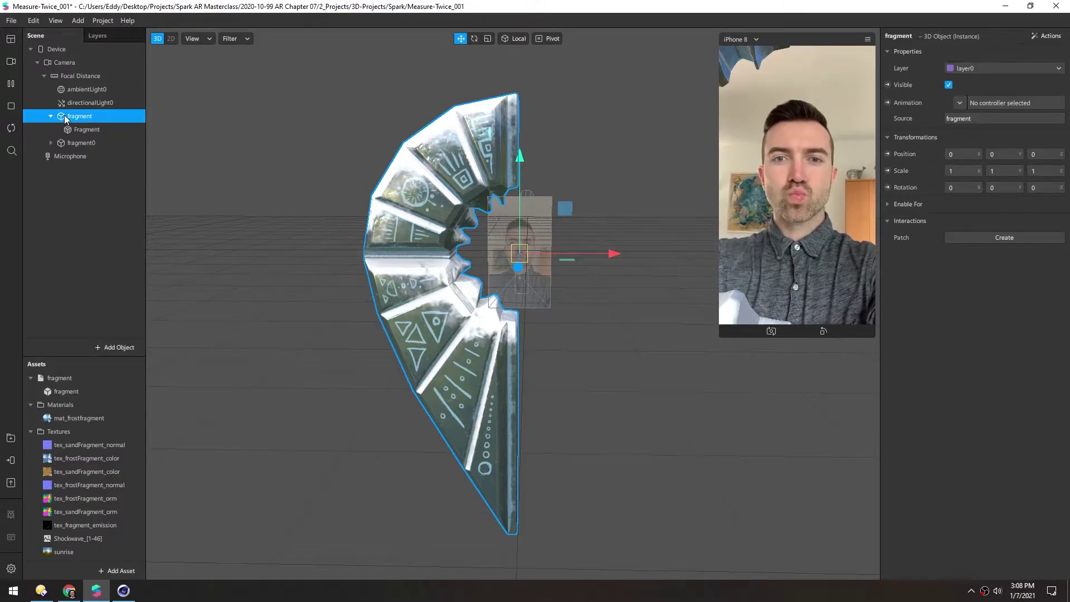
pyautogui.click(51, 144)
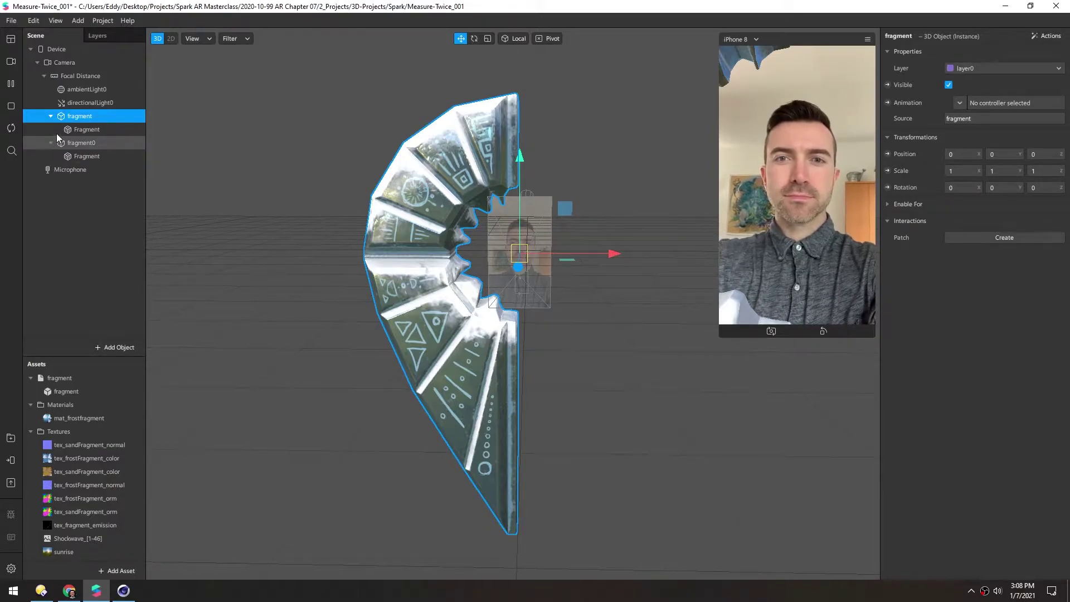
pyautogui.click(69, 157)
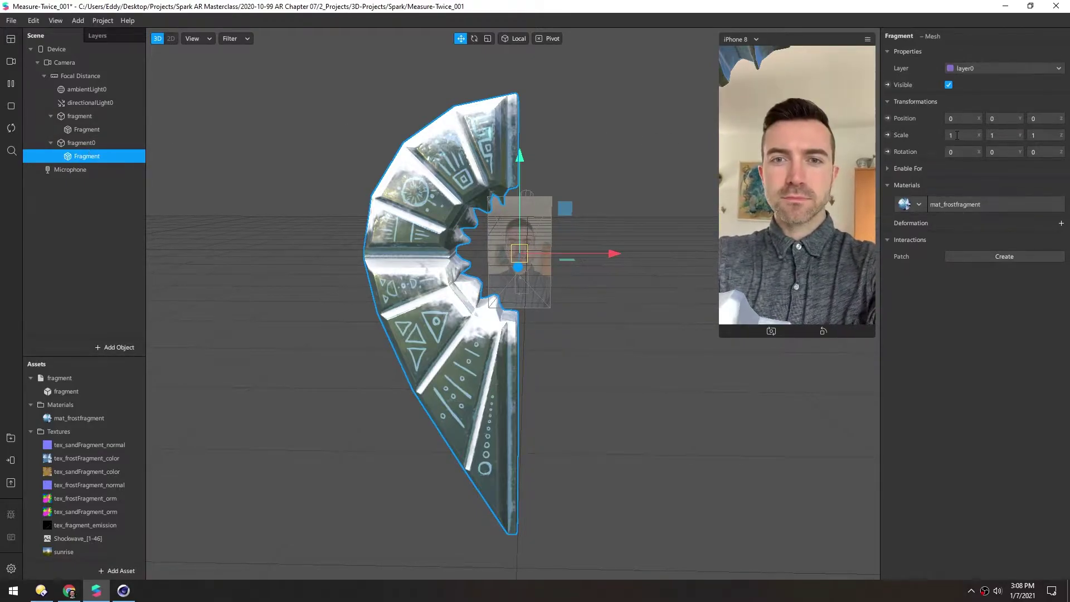
pyautogui.moveTo(958, 136); pyautogui.dragTo(938, 136)
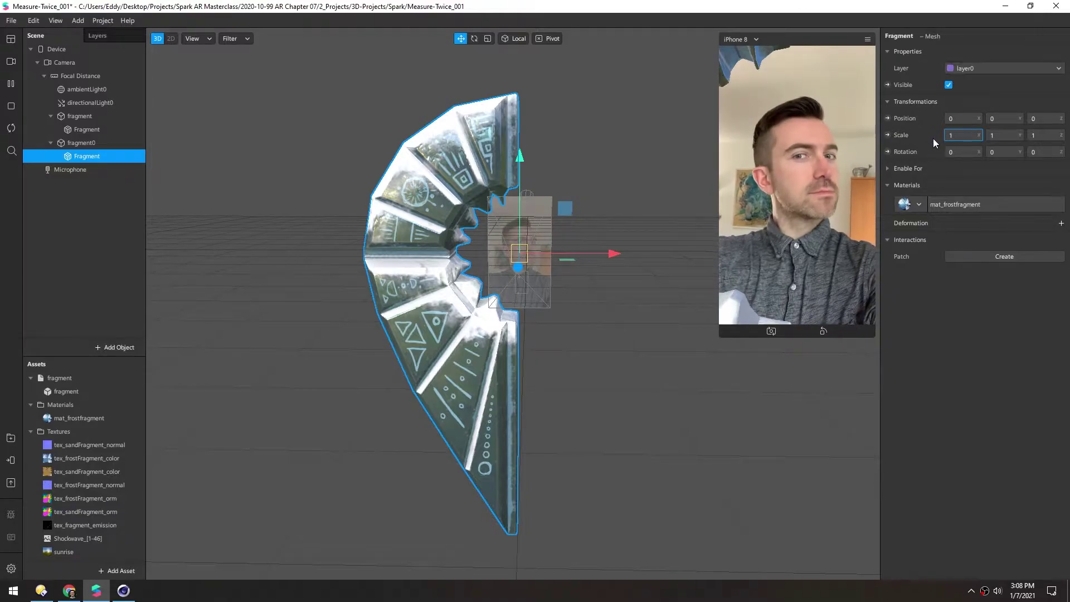
pyautogui.write('-1')
pyautogui.press('Return')
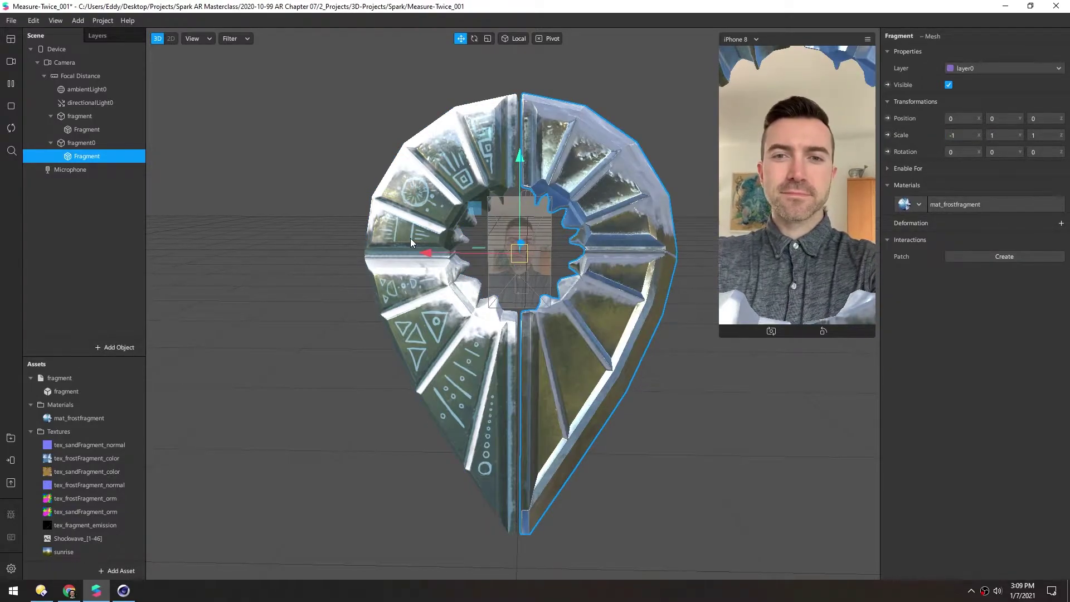
pyautogui.keyDown('alt'); pyautogui.moveTo(478, 323); pyautogui.dragTo(395, 346); pyautogui.keyUp('alt')
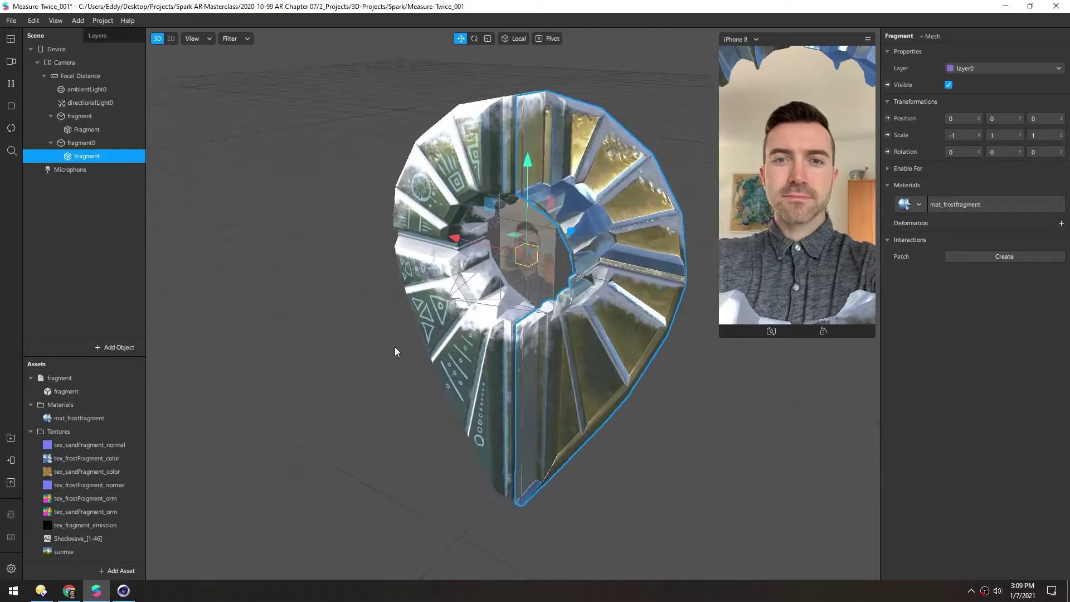
pyautogui.moveTo(443, 154); pyautogui.dragTo(645, 268, button='right')
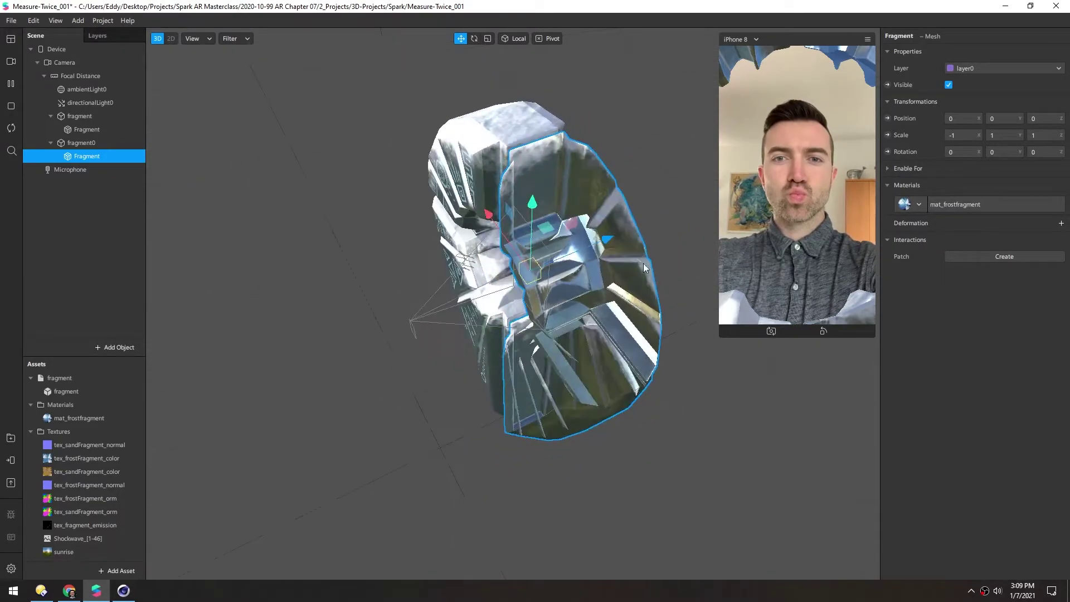
pyautogui.moveTo(488, 182); pyautogui.dragTo(634, 54, button='right')
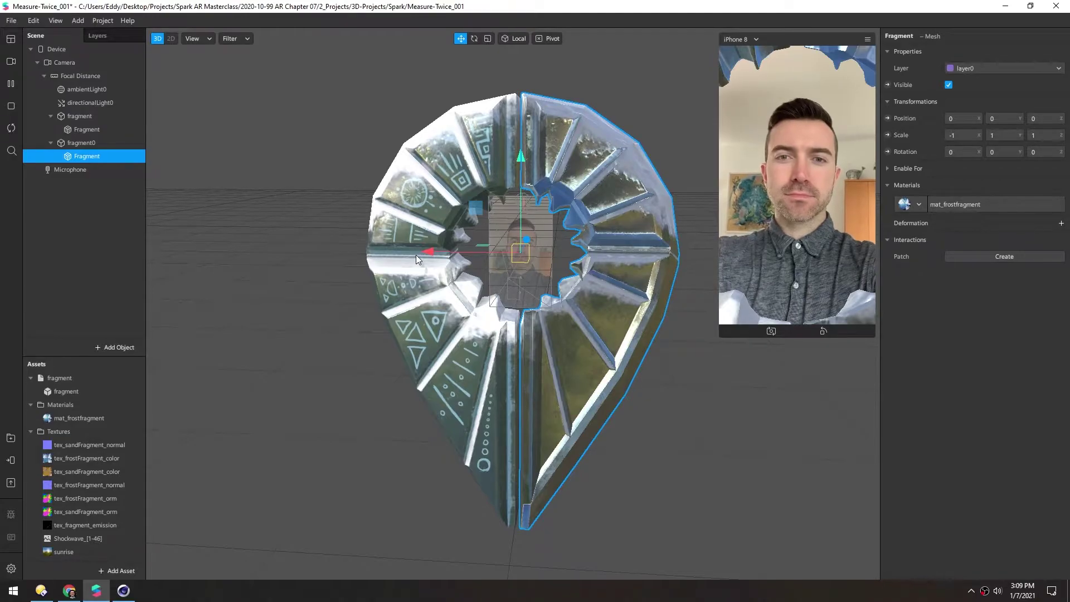
pyautogui.moveTo(596, 348); pyautogui.dragTo(602, 297, button='right')
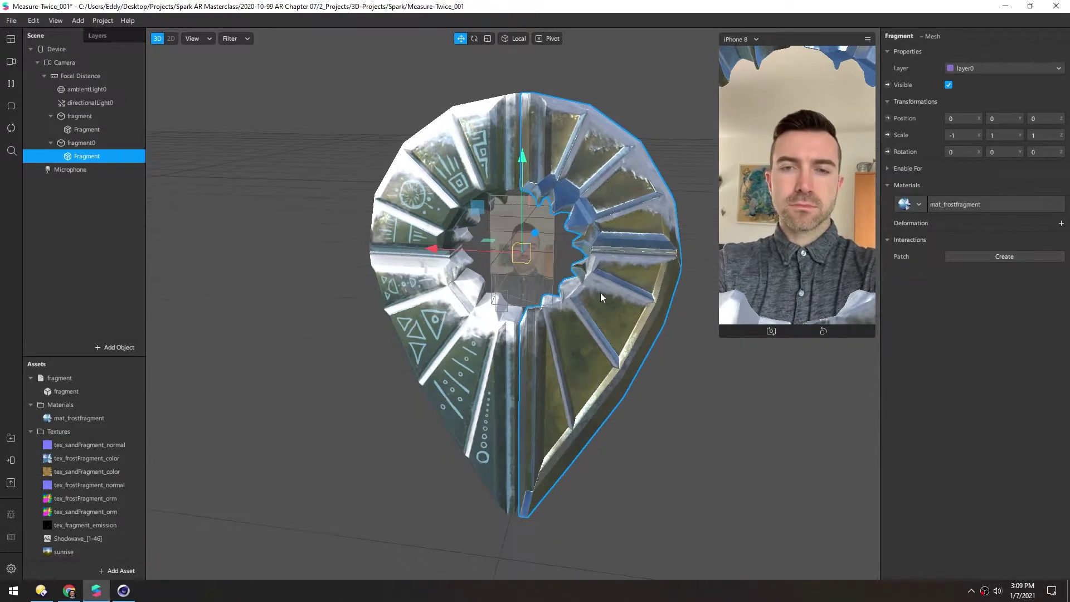
pyautogui.moveTo(491, 336); pyautogui.dragTo(404, 312, button='right')
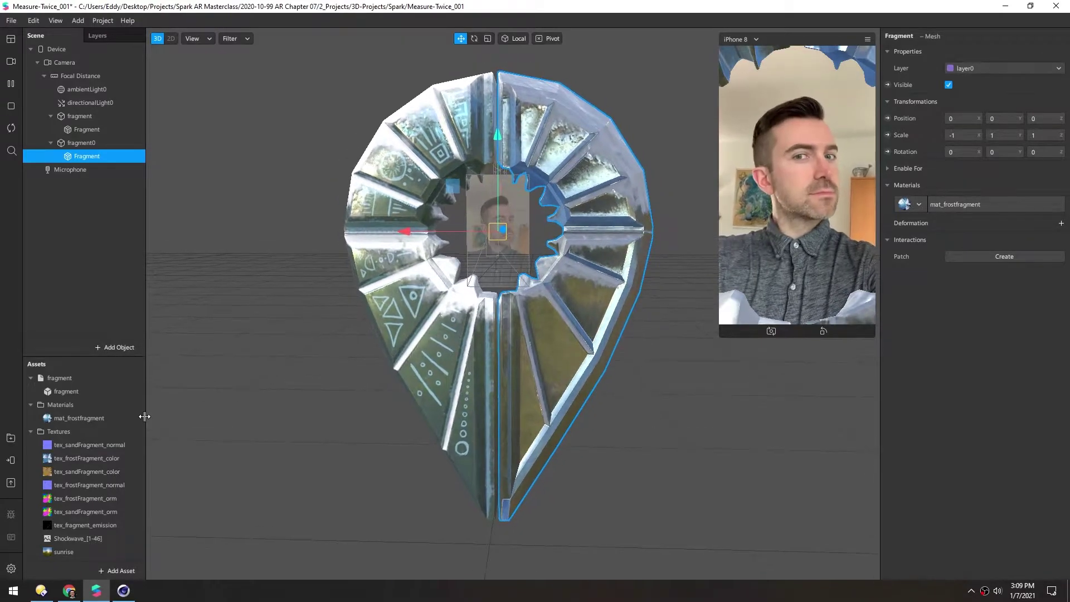
# Step: Duplicate the mat_frostfragment material and rename the copy mat_sandfragment
pyautogui.click(48, 424)
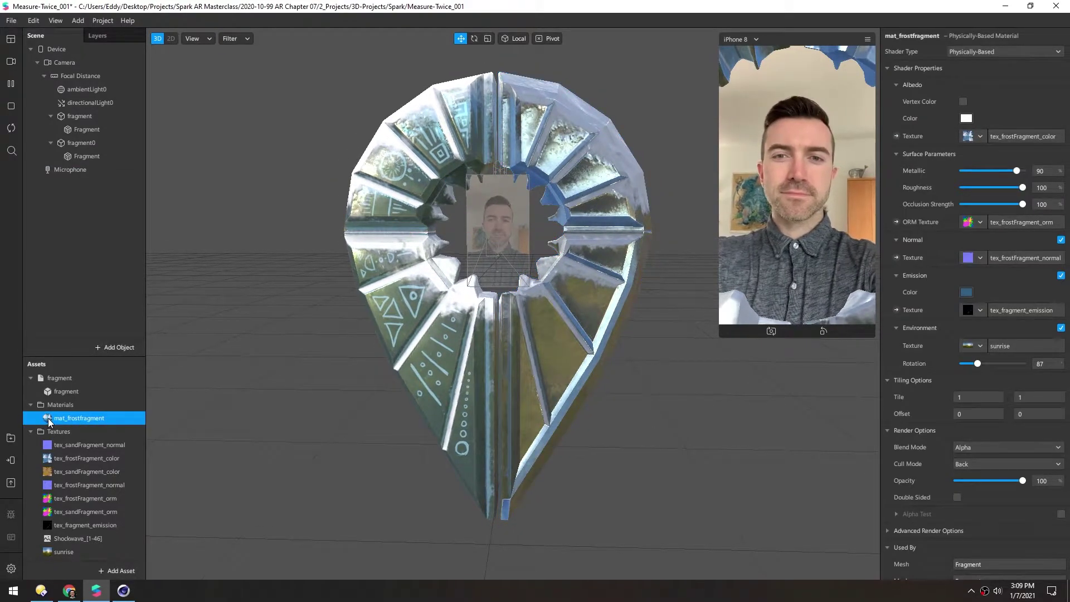
pyautogui.hotkey('ctrl', 'd')
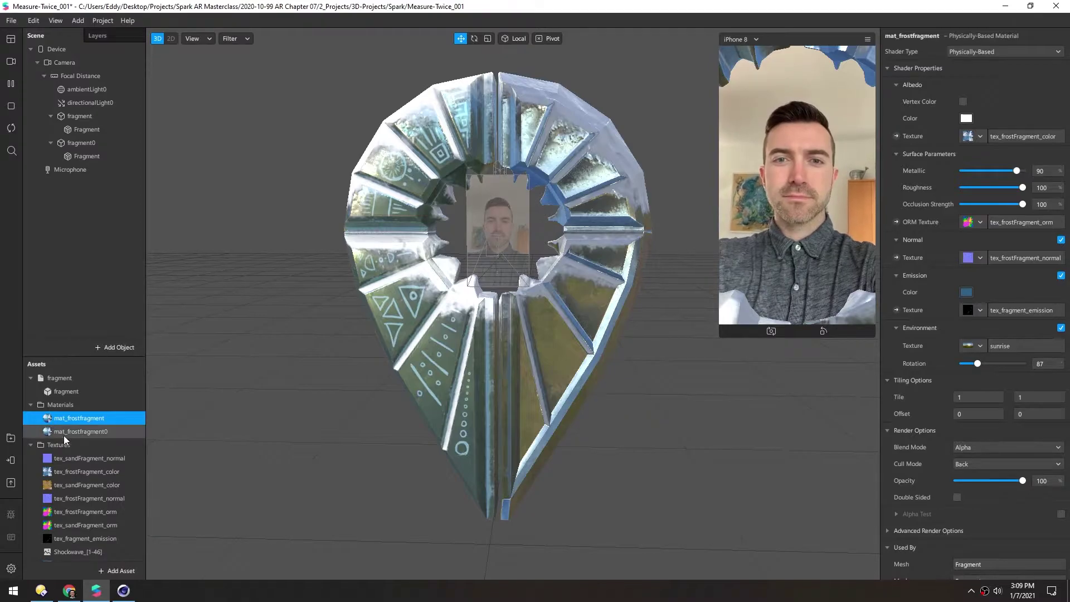
pyautogui.doubleClick(68, 433)
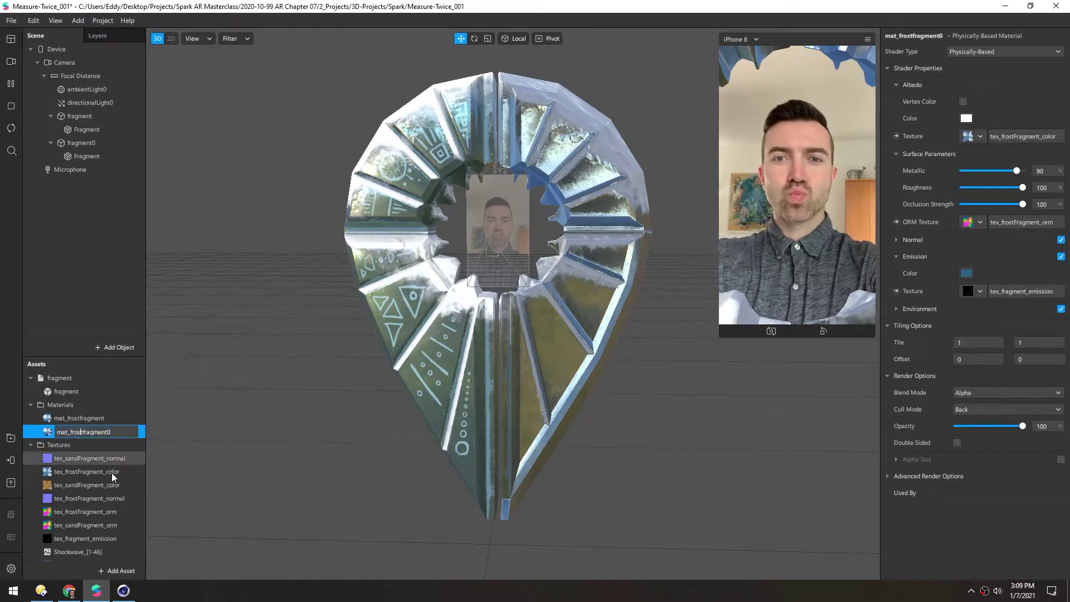
pyautogui.press('Right')
pyautogui.press('BackSpace')
pyautogui.press('BackSpace')
pyautogui.press('BackSpace')
pyautogui.press('BackSpace')
pyautogui.press('BackSpace')
pyautogui.write('sand')
pyautogui.press('End')
pyautogui.press('BackSpace')
pyautogui.press('Return')
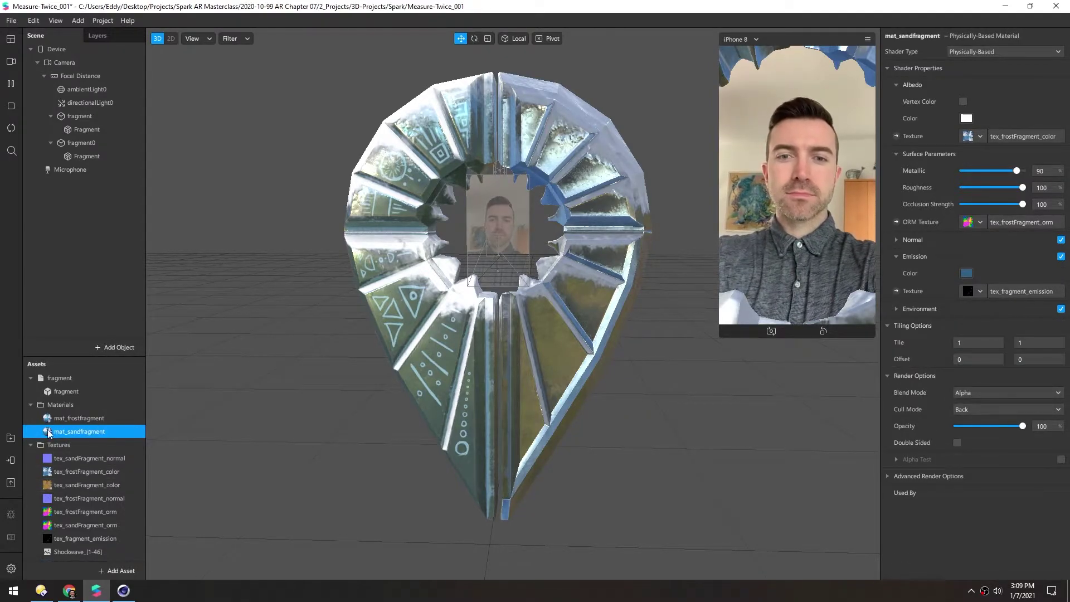
# Step: Set mat_sandfragment's albedo texture to tex_sandFragment_color and its ORM texture to tex_sandFragment_orm
pyautogui.click(979, 135)
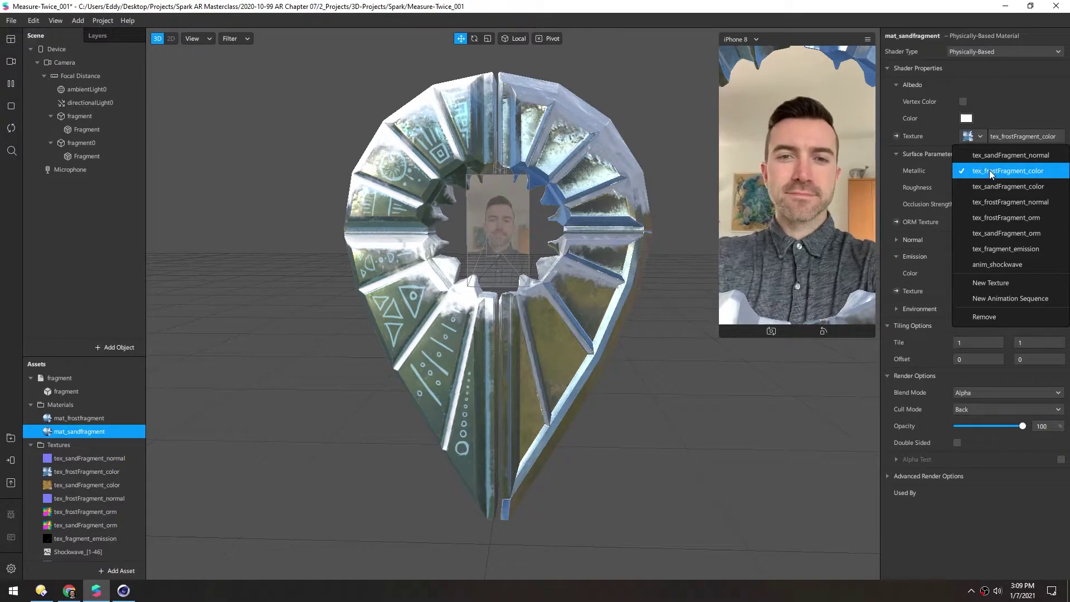
pyautogui.click(991, 186)
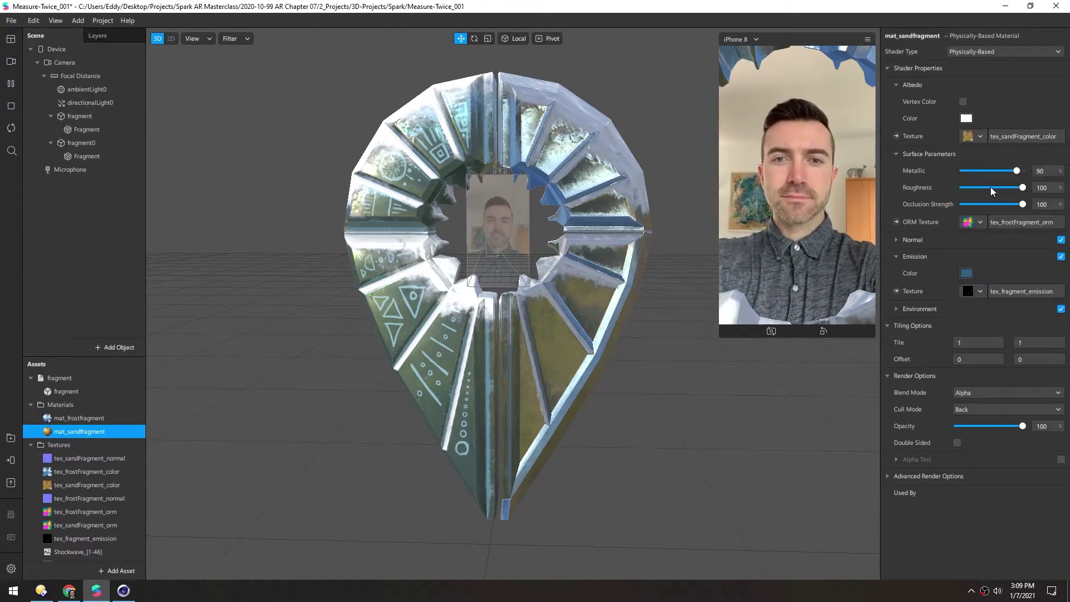
pyautogui.click(980, 223)
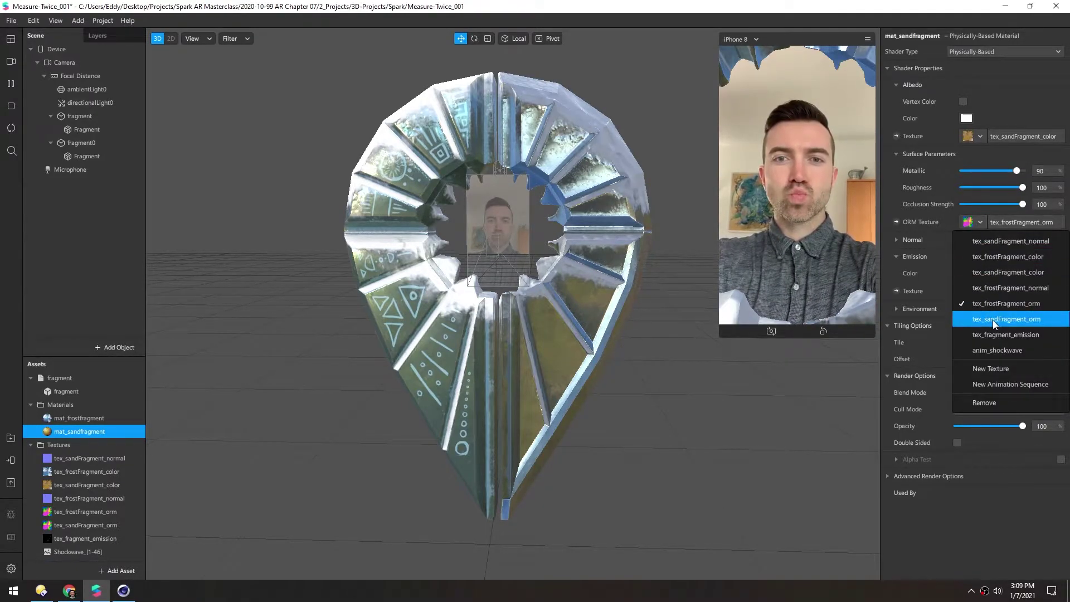
pyautogui.click(1008, 318)
# Step: Set the normal texture of mat_sandfragment to tex_sandFragment_normal
pyautogui.click(980, 290)
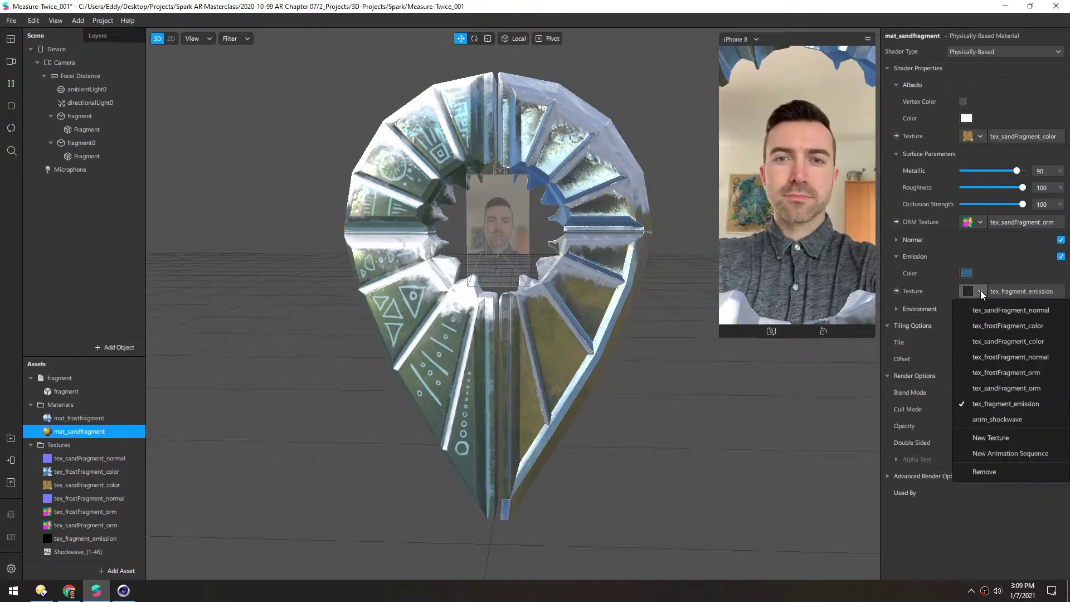
pyautogui.click(980, 290)
pyautogui.click(979, 289)
pyautogui.click(896, 240)
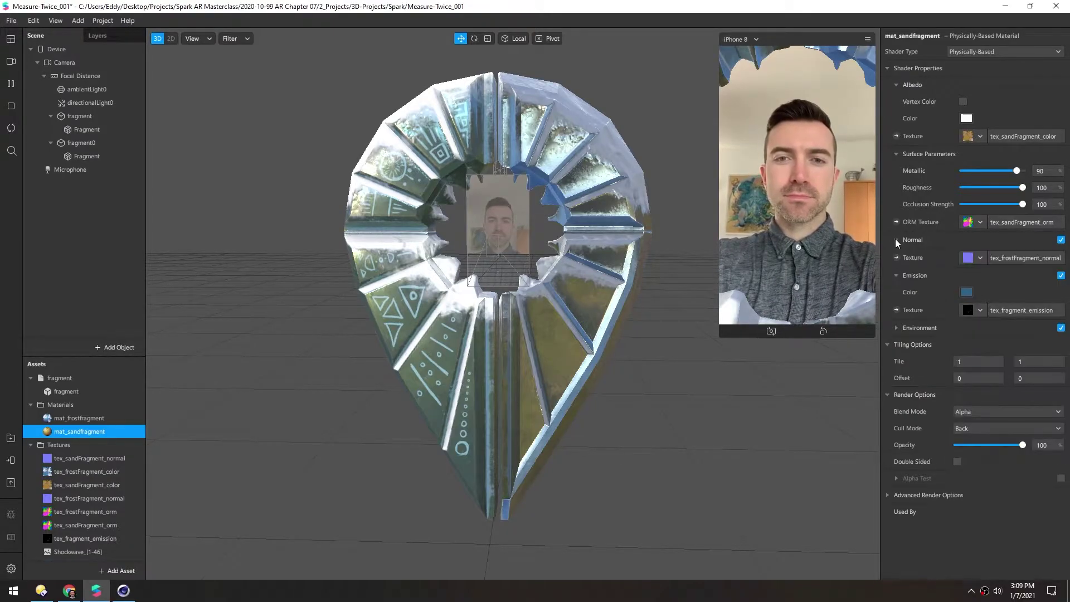
pyautogui.click(980, 258)
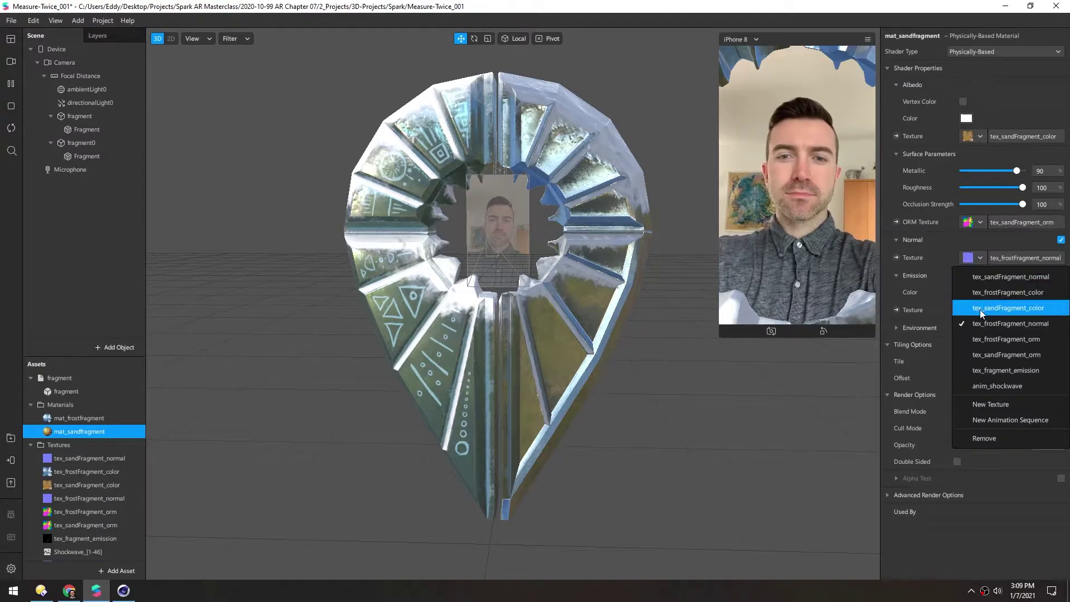
pyautogui.click(981, 278)
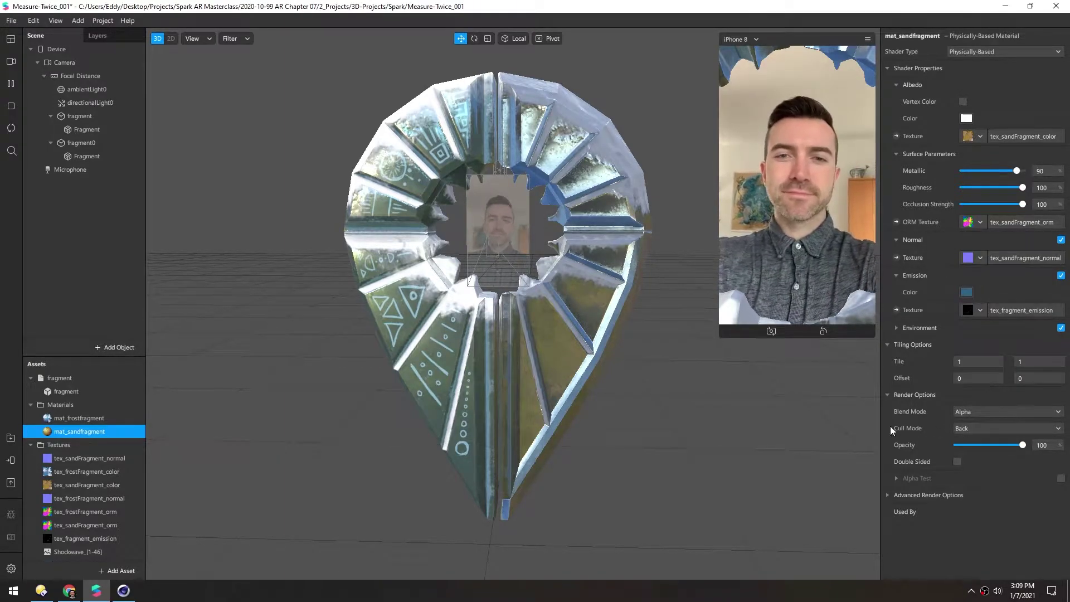
# Step: Set mat_sandfragment's cull mode to Front and assign that material to the mirrored mesh inside fragment0
pyautogui.click(963, 428)
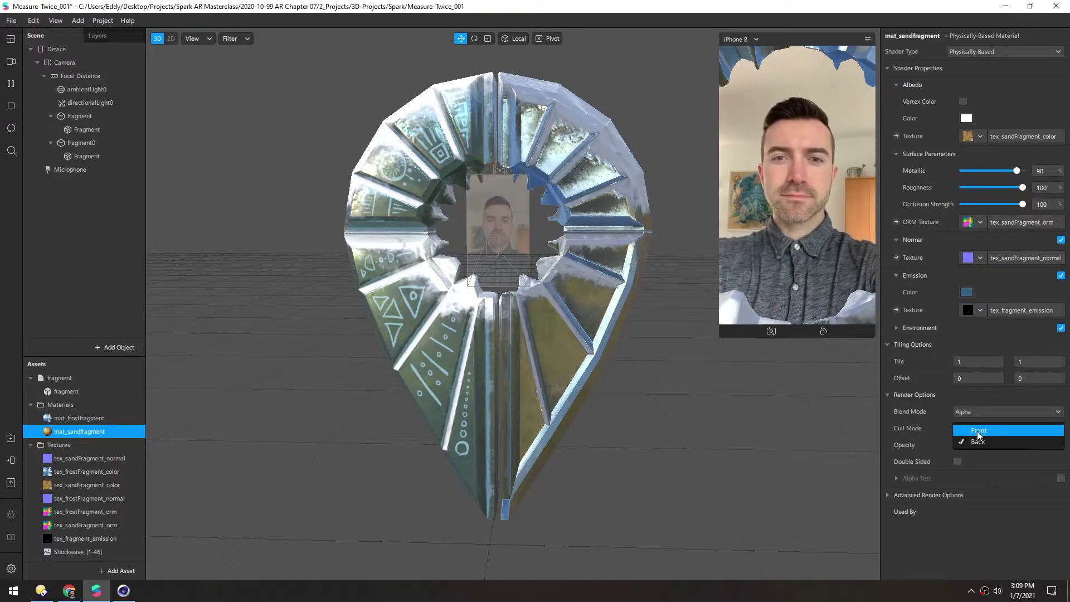
pyautogui.click(970, 430)
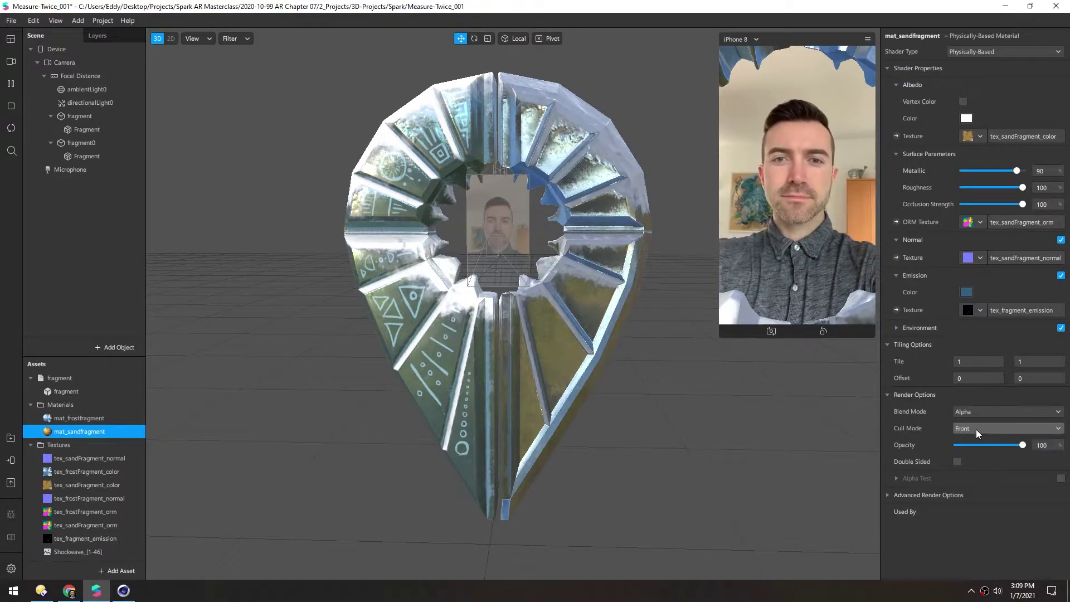
pyautogui.click(71, 158)
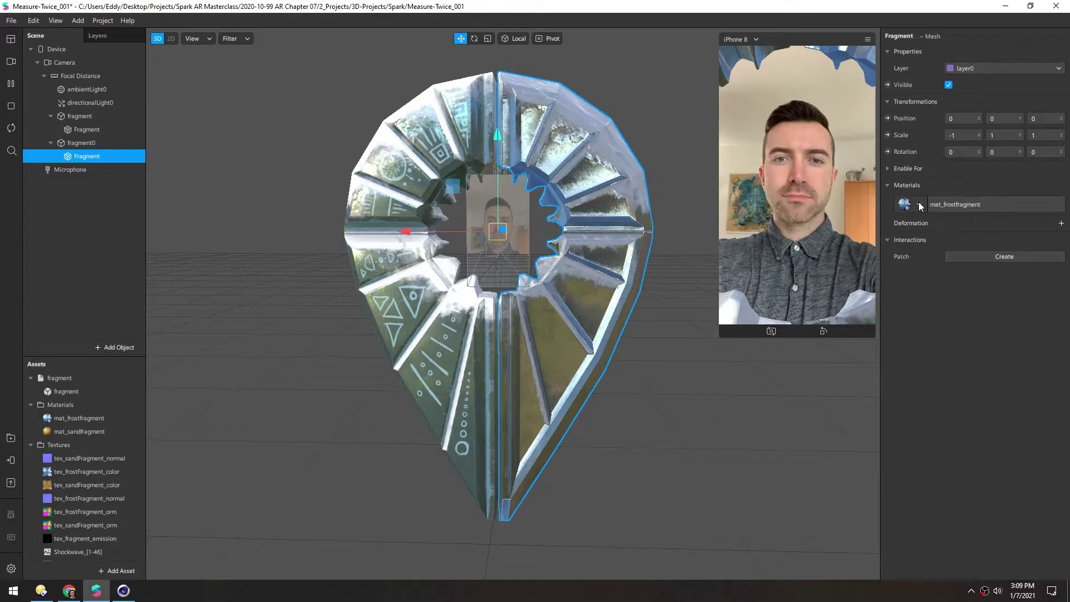
pyautogui.click(919, 205)
pyautogui.click(935, 241)
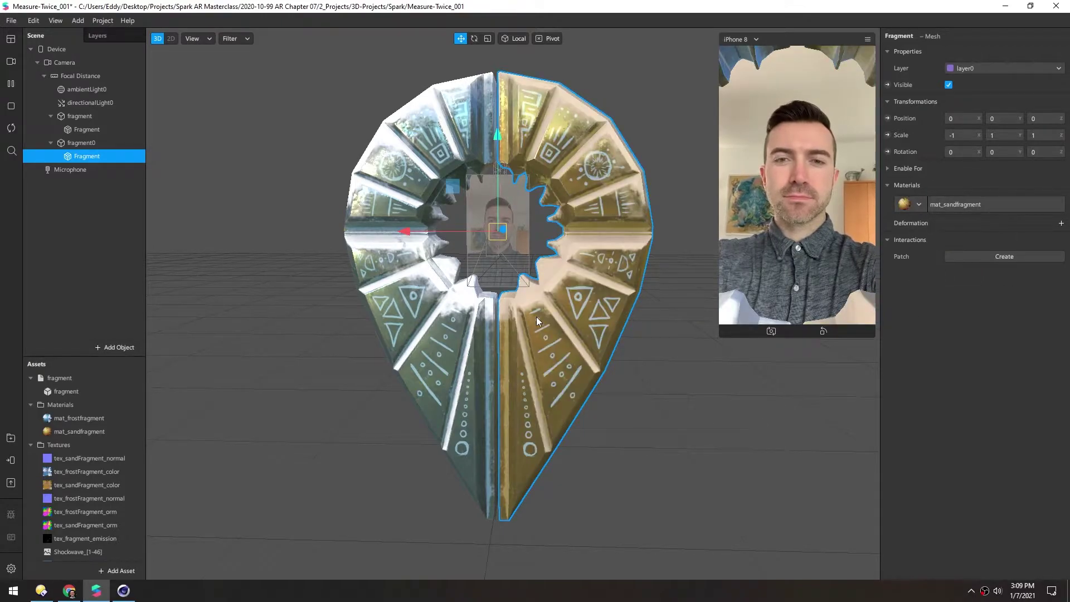
# Step: Switch the preview's video source to the blank white real-time simulation
pyautogui.keyDown('alt'); pyautogui.moveTo(460, 329); pyautogui.dragTo(497, 296); pyautogui.keyUp('alt')
pyautogui.moveTo(531, 328); pyautogui.dragTo(553, 324)
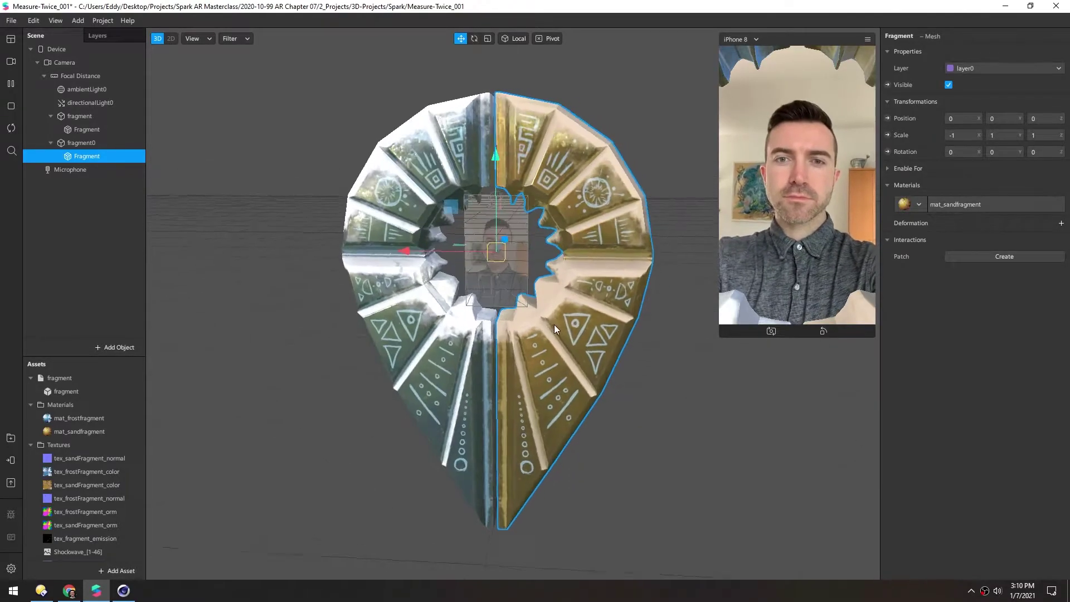
pyautogui.scroll(2, 460, 347)
pyautogui.keyDown('alt'); pyautogui.moveTo(469, 343); pyautogui.dragTo(466, 333); pyautogui.keyUp('alt')
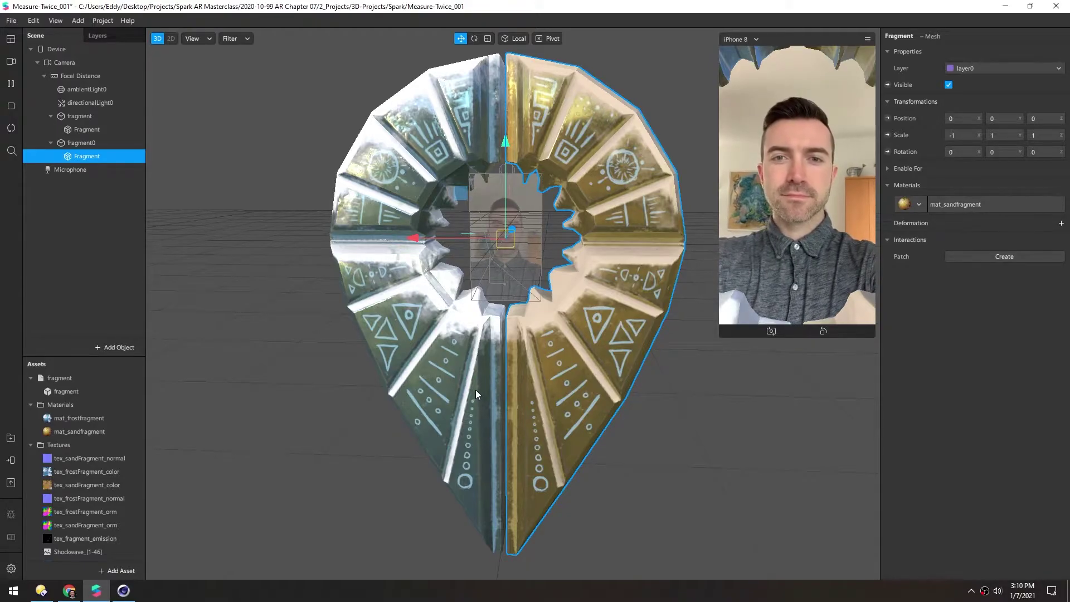
pyautogui.moveTo(476, 389); pyautogui.dragTo(504, 405)
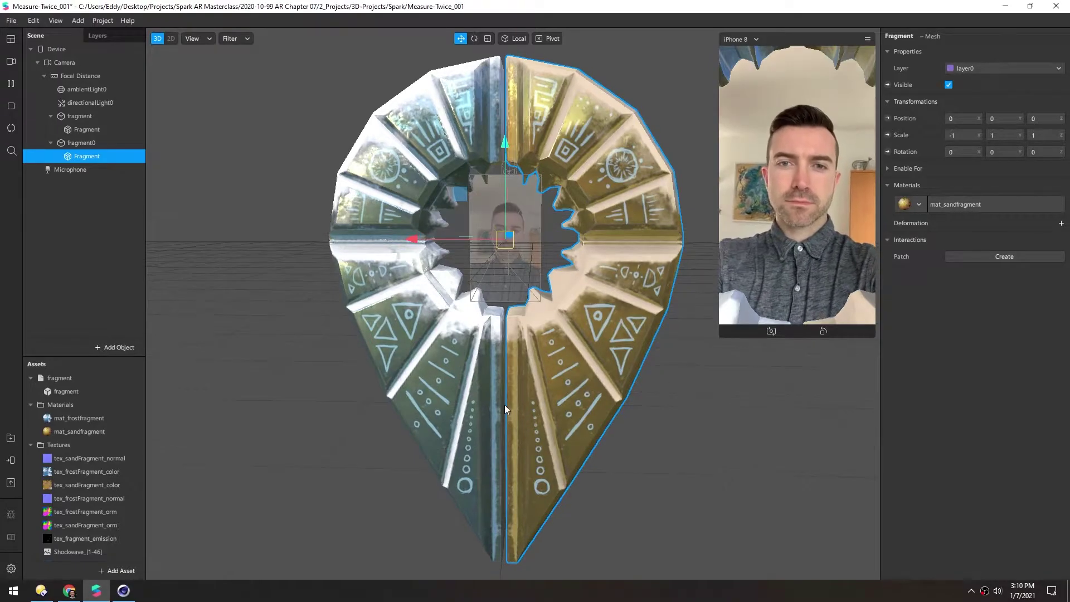
pyautogui.click(11, 63)
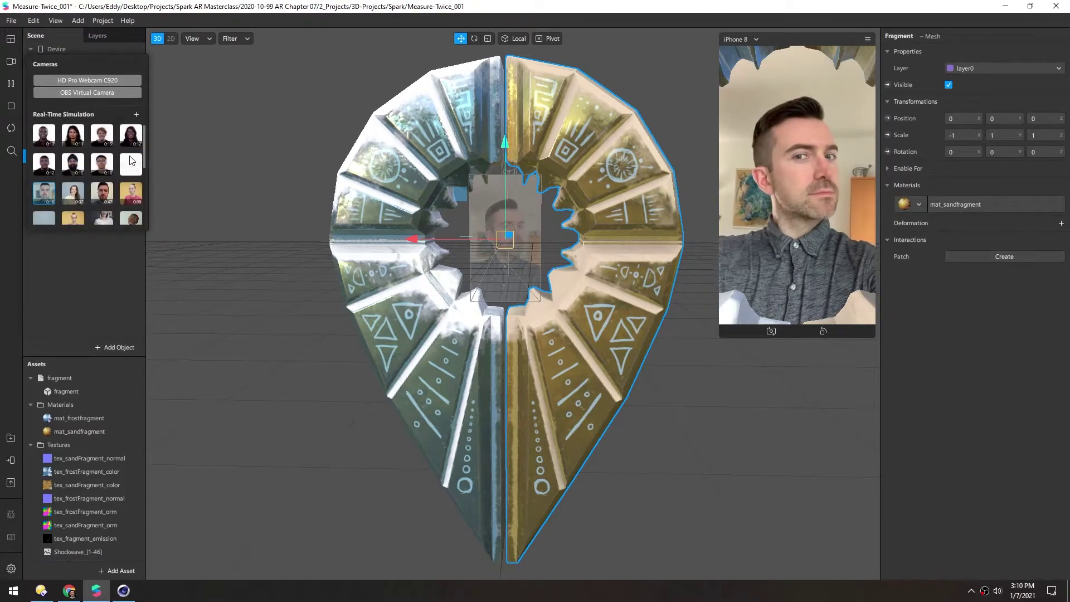
pyautogui.click(131, 165)
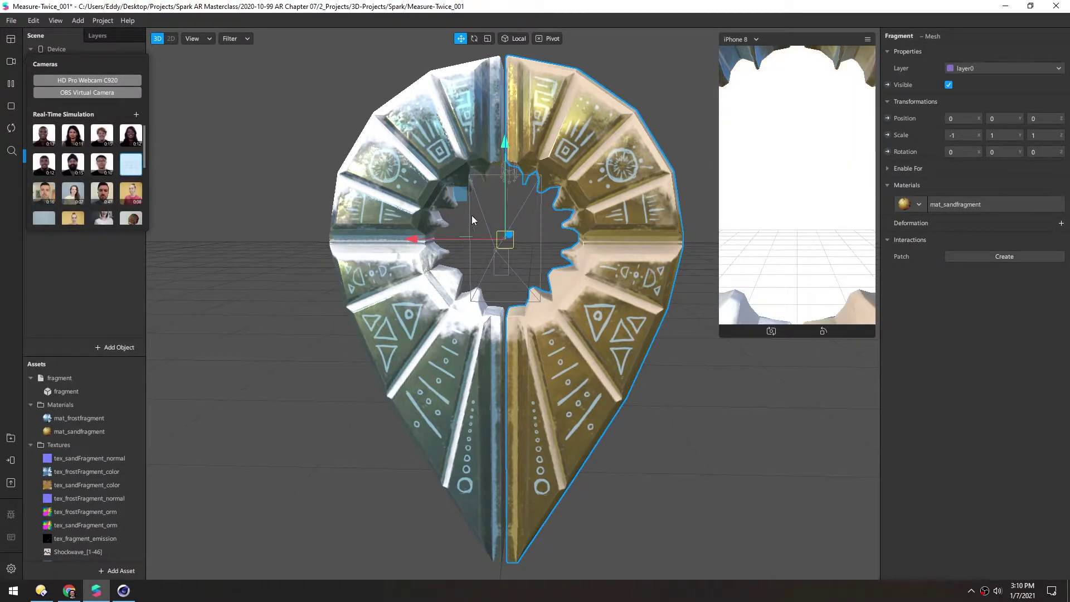
# Step: Filter the viewport helpers down to none, and re-enable only the Camera helper
pyautogui.keyDown('alt'); pyautogui.moveTo(519, 305); pyautogui.dragTo(434, 312); pyautogui.keyUp('alt')
pyautogui.scroll(3, 413, 278)
pyautogui.moveTo(395, 254); pyautogui.dragTo(405, 308, button='middle')
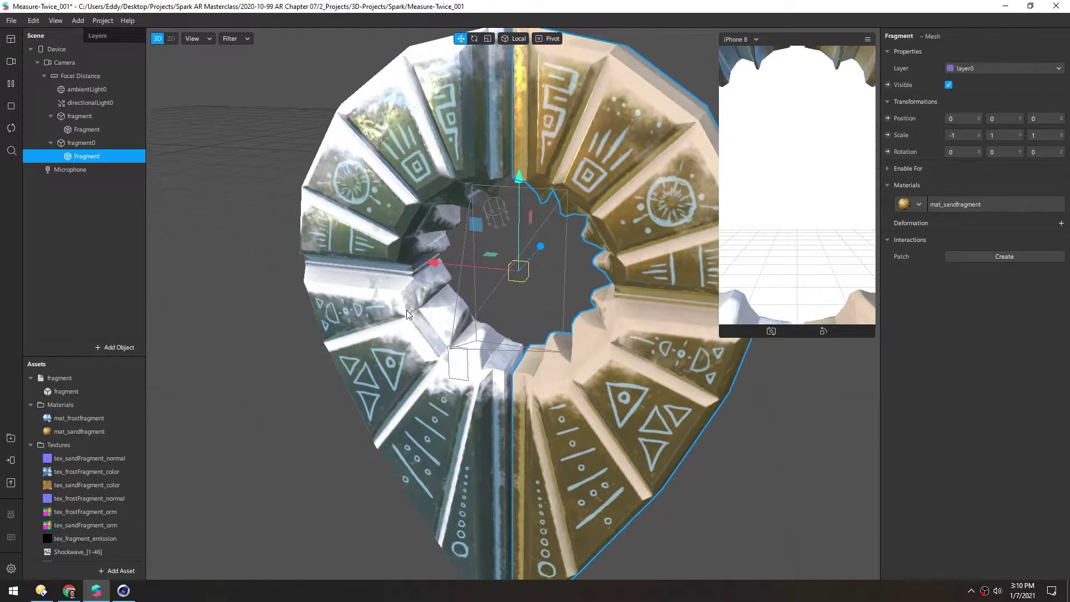
pyautogui.click(227, 40)
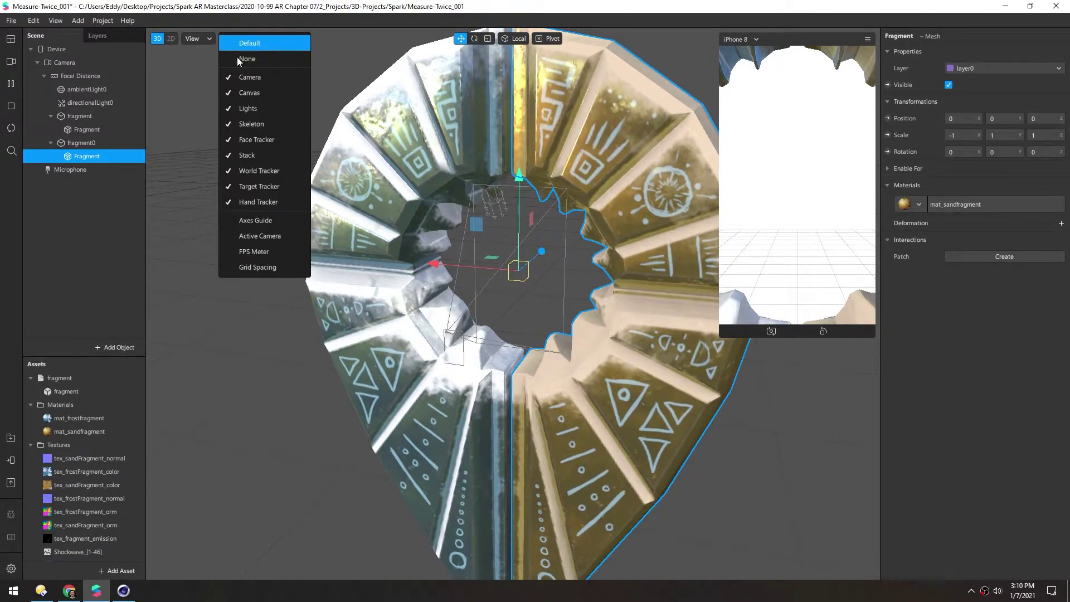
pyautogui.click(241, 60)
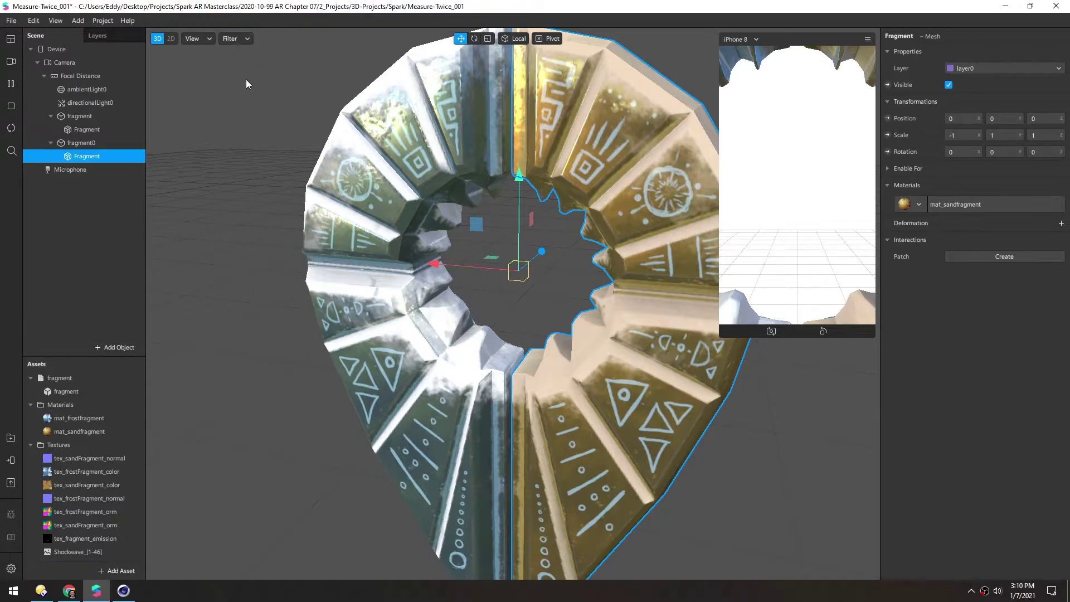
pyautogui.click(233, 38)
pyautogui.click(240, 75)
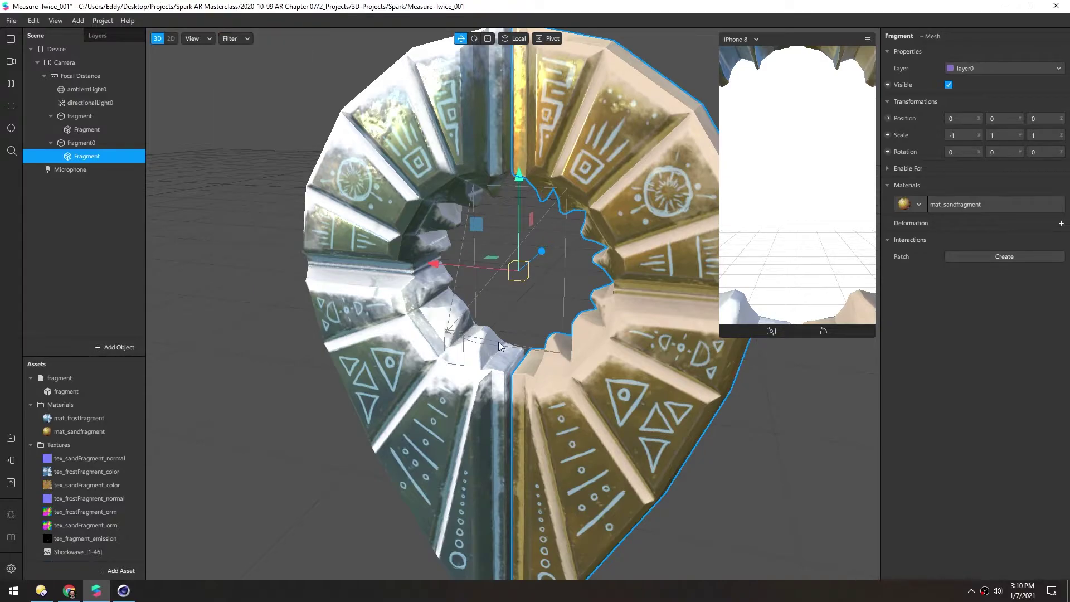
# Step: Scale fragment and fragment0 together uniformly down to about 0.09333
pyautogui.moveTo(499, 342); pyautogui.dragTo(550, 279)
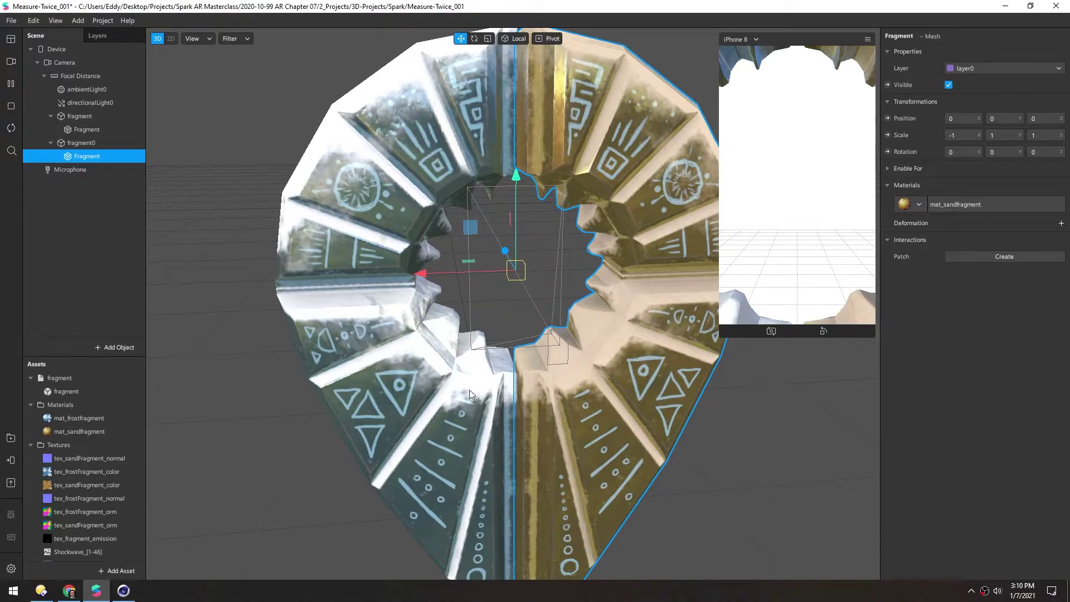
pyautogui.moveTo(469, 391); pyautogui.dragTo(450, 232)
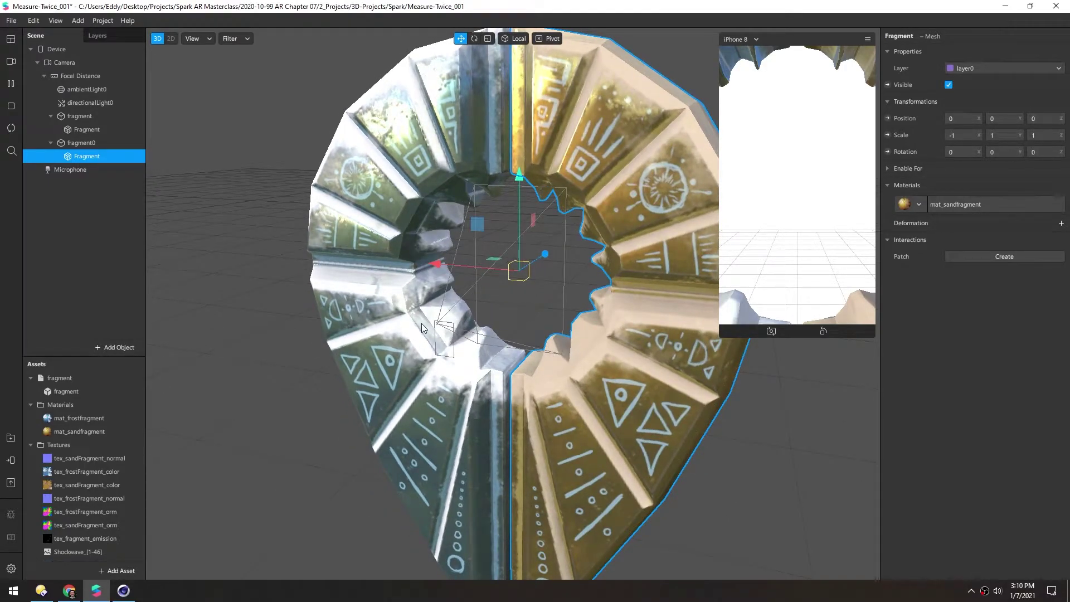
pyautogui.moveTo(421, 324); pyautogui.dragTo(342, 273)
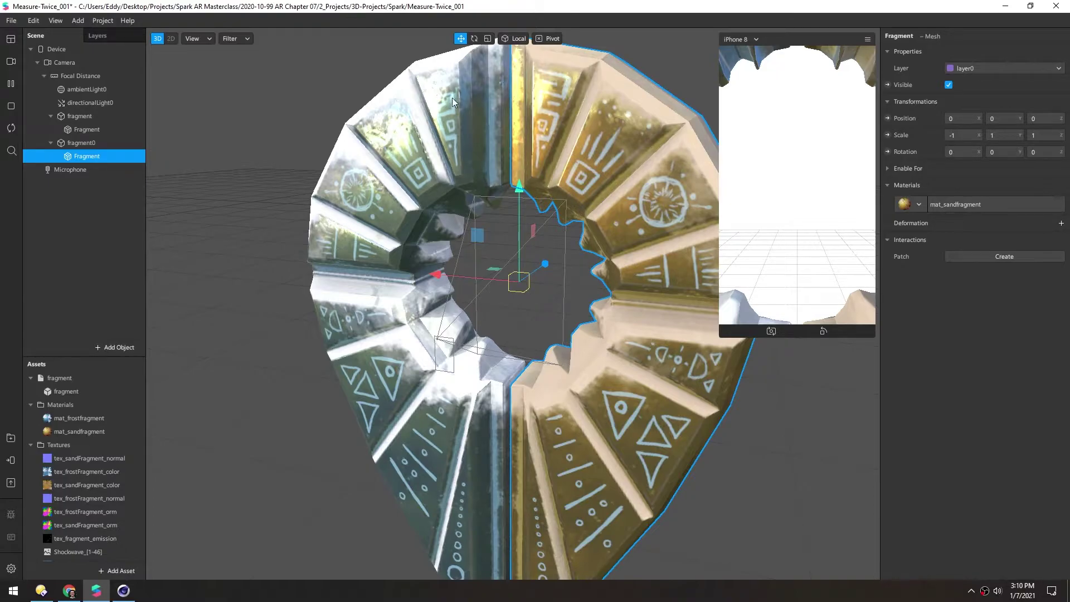
pyautogui.click(81, 117)
pyautogui.keyDown('ctrl'); pyautogui.click(72, 143); pyautogui.keyUp('ctrl')
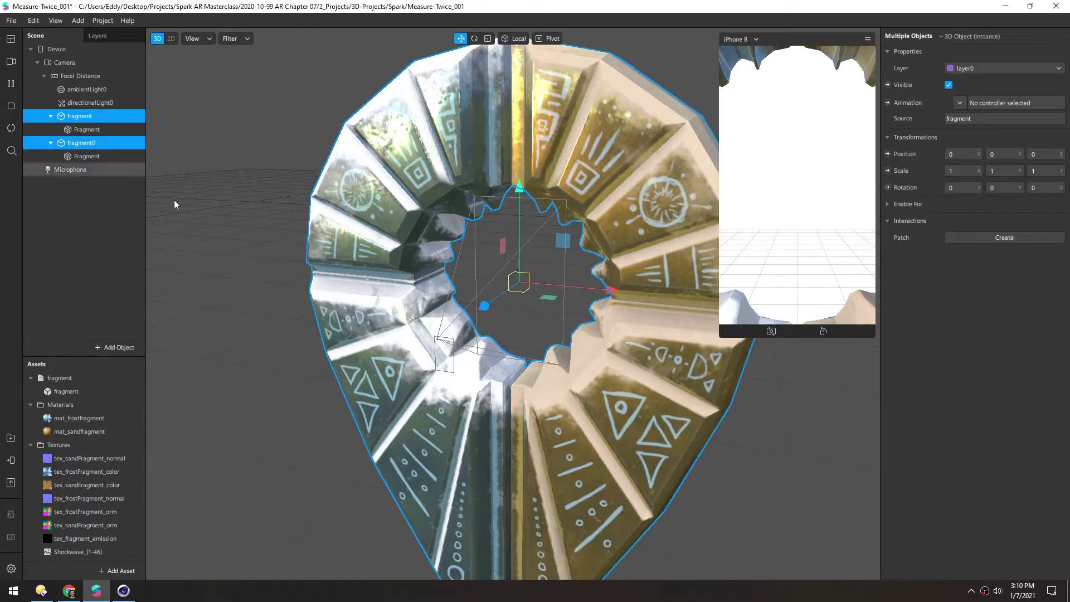
pyautogui.press('r')
pyautogui.moveTo(517, 283); pyautogui.dragTo(398, 315)
# Step: Turn off the visibility of ambientLight0 and directionalLight0
pyautogui.scroll(5, 522, 280)
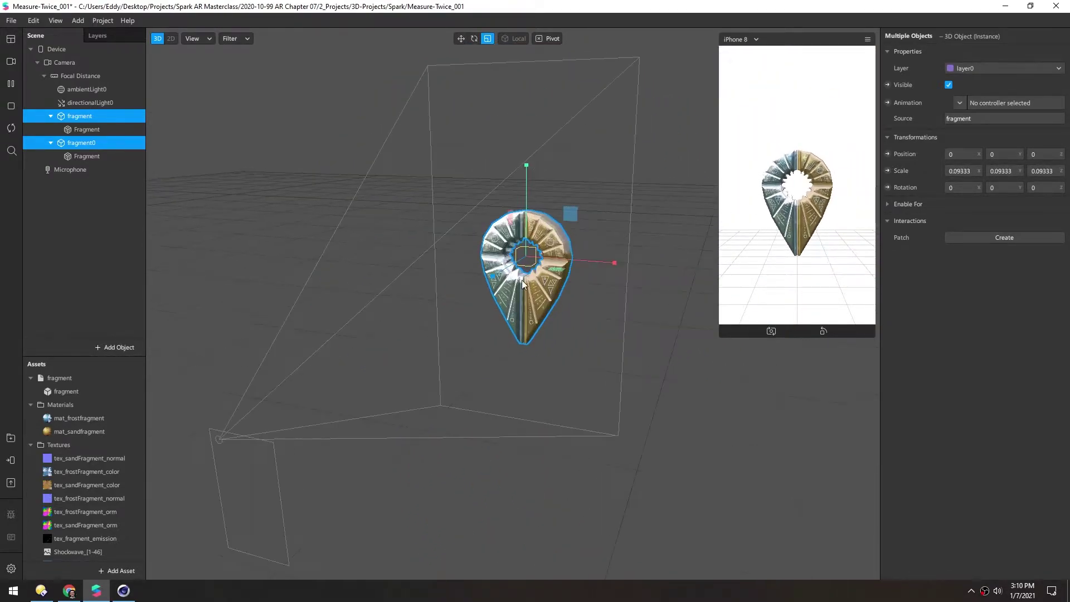
pyautogui.moveTo(512, 263)
pyautogui.keyDown('alt'); pyautogui.mouseDown()
pyautogui.moveTo(590, 307)
pyautogui.moveTo(532, 270)
pyautogui.mouseUp(); pyautogui.keyUp('alt')
pyautogui.scroll(4, 533, 271)
pyautogui.moveTo(454, 245); pyautogui.dragTo(550, 258, button='right')
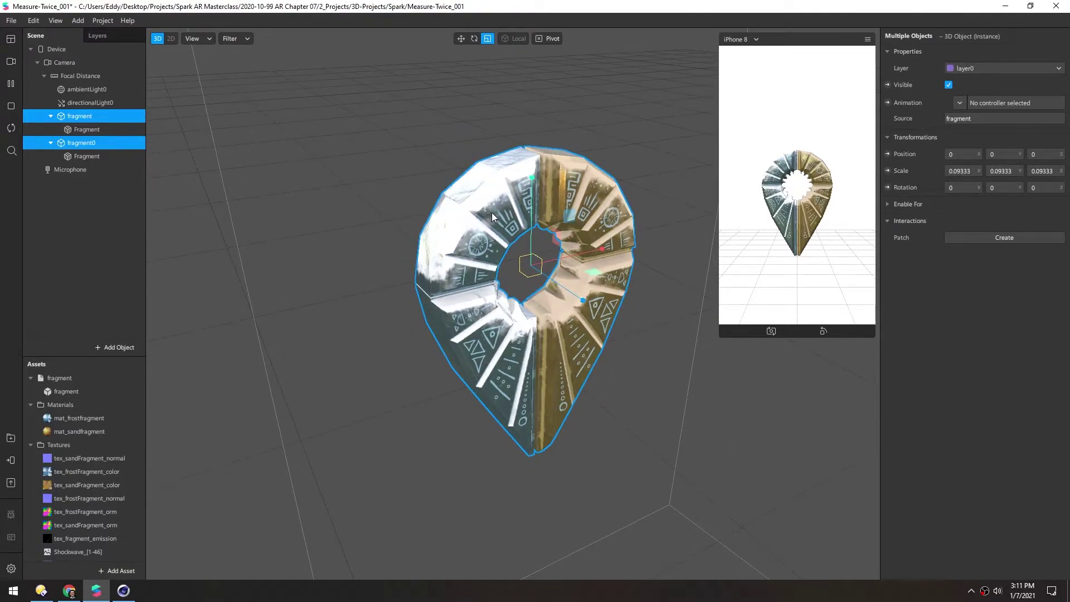
pyautogui.moveTo(491, 213)
pyautogui.mouseDown(button='right')
pyautogui.moveTo(450, 169)
pyautogui.moveTo(476, 211)
pyautogui.mouseUp(button='right')
pyautogui.scroll(4, 450, 169)
pyautogui.scroll(-2, 477, 211)
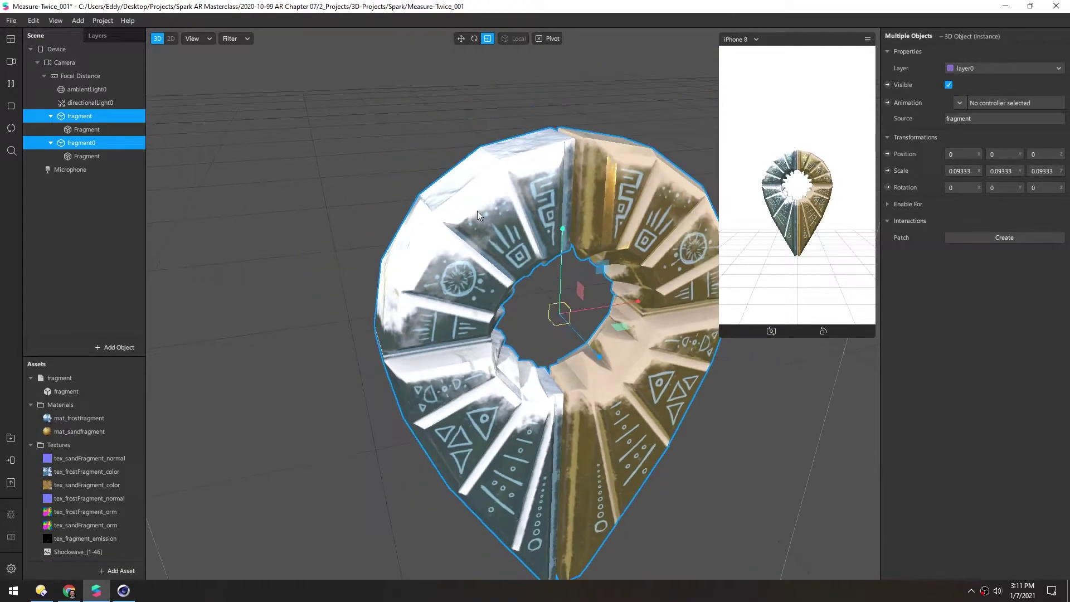
pyautogui.click(92, 89)
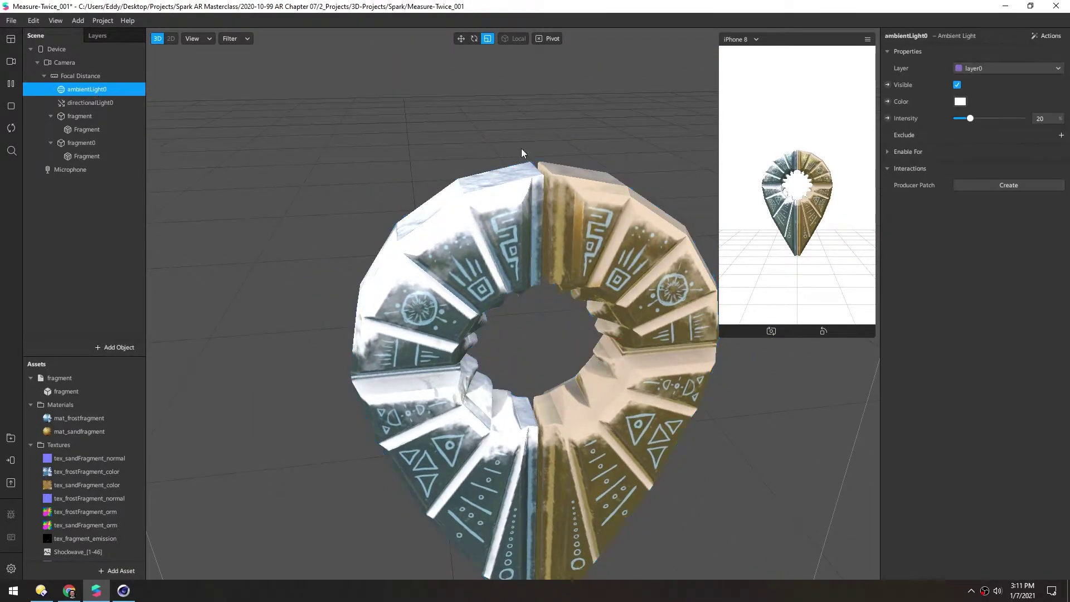
pyautogui.click(957, 84)
pyautogui.click(90, 103)
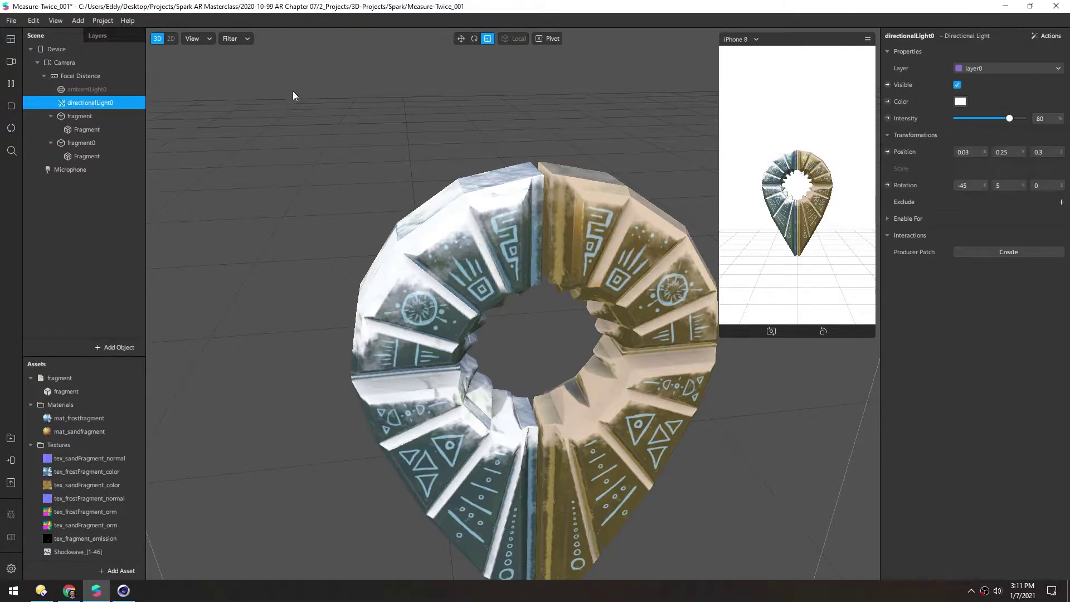
pyautogui.click(957, 85)
# Step: Delete the ambient light and the directional light from the scene and save the project
pyautogui.moveTo(435, 262); pyautogui.dragTo(598, 258)
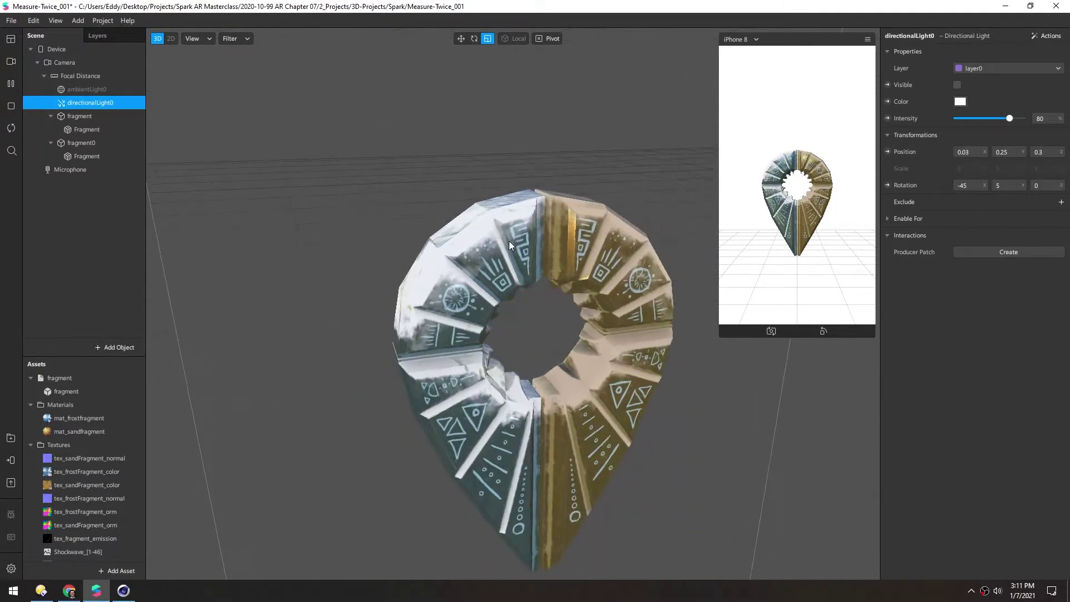
pyautogui.keyDown('alt'); pyautogui.moveTo(510, 240); pyautogui.dragTo(467, 215); pyautogui.keyUp('alt')
pyautogui.moveTo(458, 393); pyautogui.dragTo(467, 310, button='right')
pyautogui.scroll(4, 467, 310)
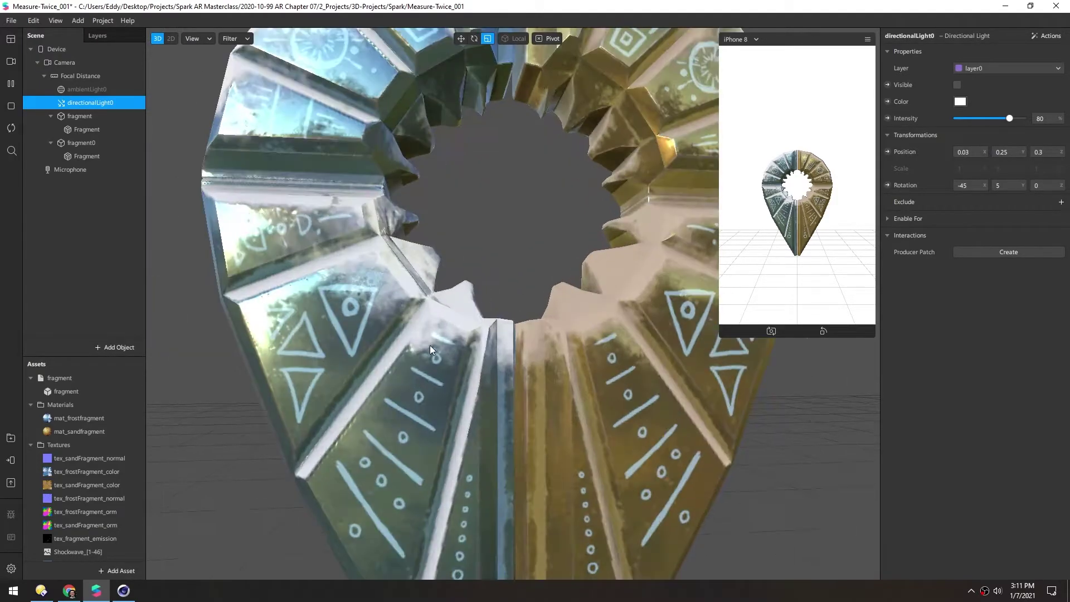
pyautogui.moveTo(430, 346)
pyautogui.mouseDown(button='right')
pyautogui.moveTo(390, 297)
pyautogui.moveTo(348, 343)
pyautogui.moveTo(429, 378)
pyautogui.moveTo(400, 319)
pyautogui.moveTo(401, 376)
pyautogui.moveTo(365, 343)
pyautogui.moveTo(424, 326)
pyautogui.mouseUp(button='right')
pyautogui.scroll(-3, 349, 347)
pyautogui.scroll(-5, 364, 344)
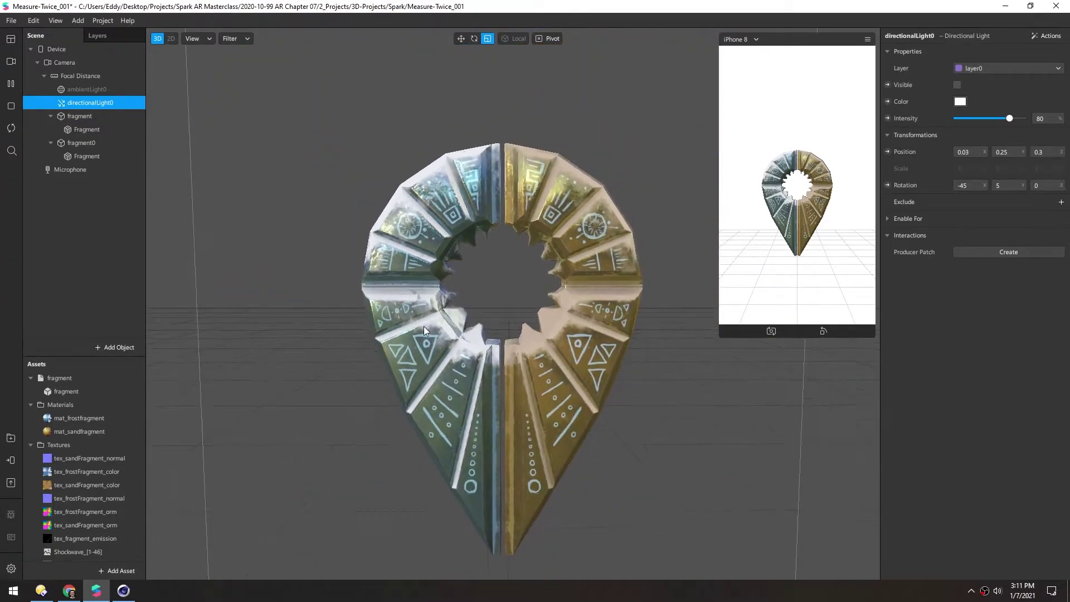
pyautogui.keyDown('ctrl'); pyautogui.click(82, 90); pyautogui.keyUp('ctrl')
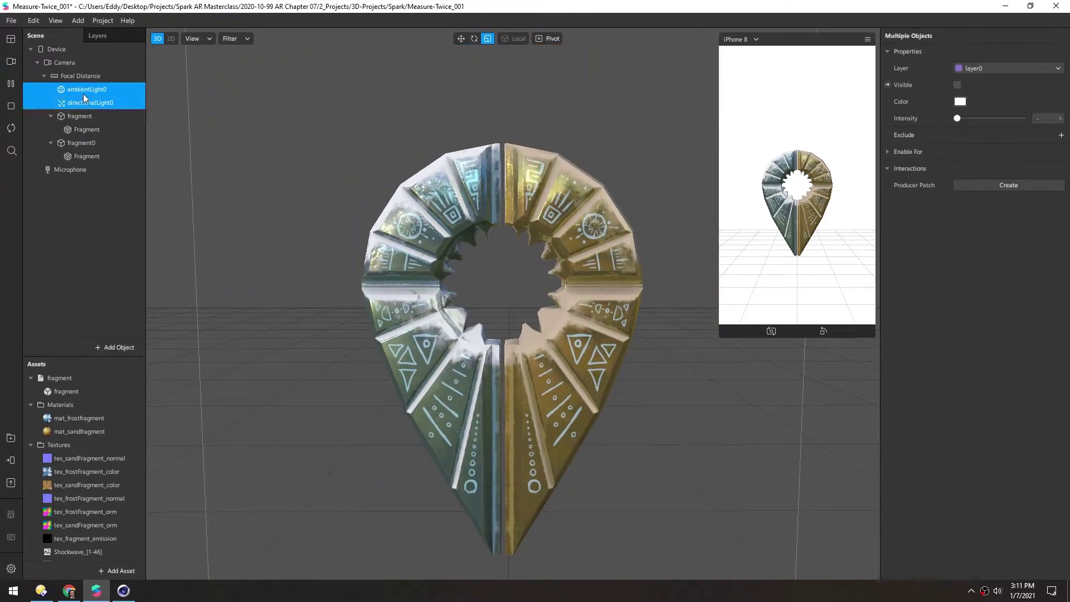
pyautogui.press('Delete')
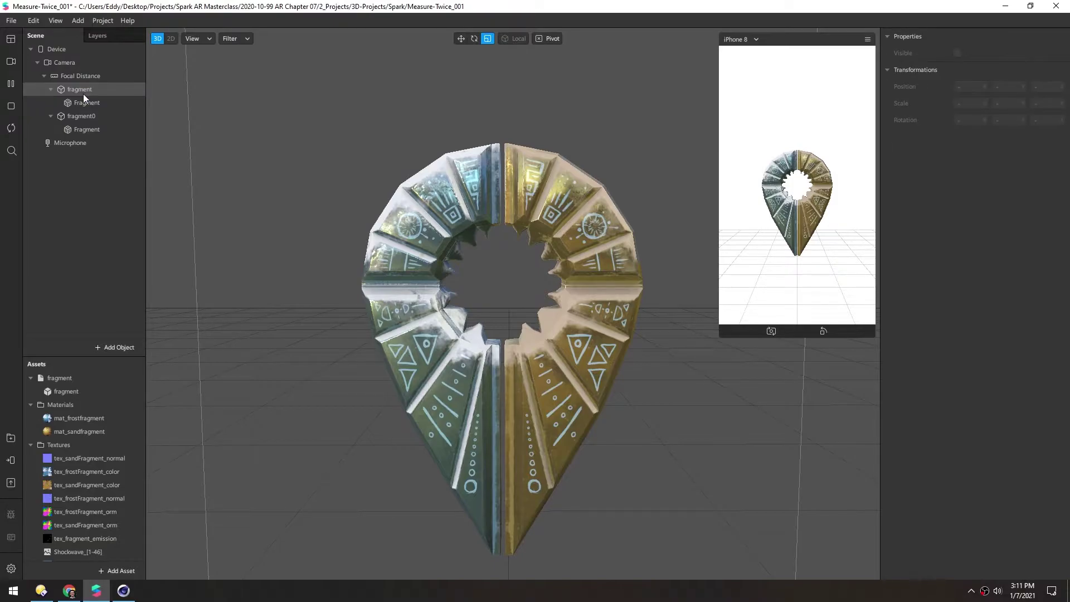
pyautogui.hotkey('ctrl', 's')
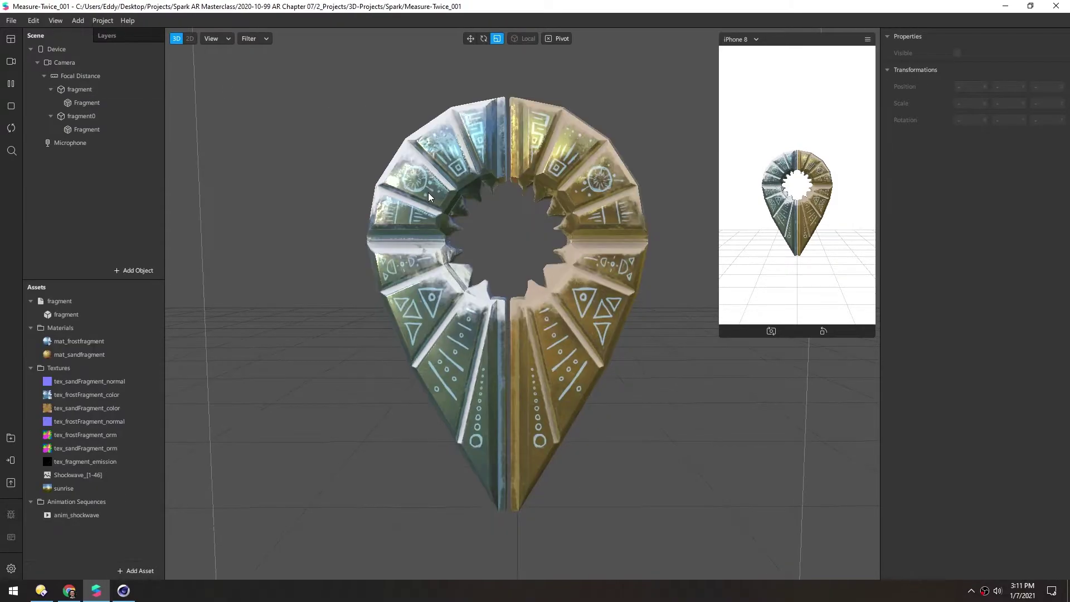
# Step: Switch the camera's real-time simulation to the outdoor park footage with the green lawn and trees
pyautogui.click(11, 62)
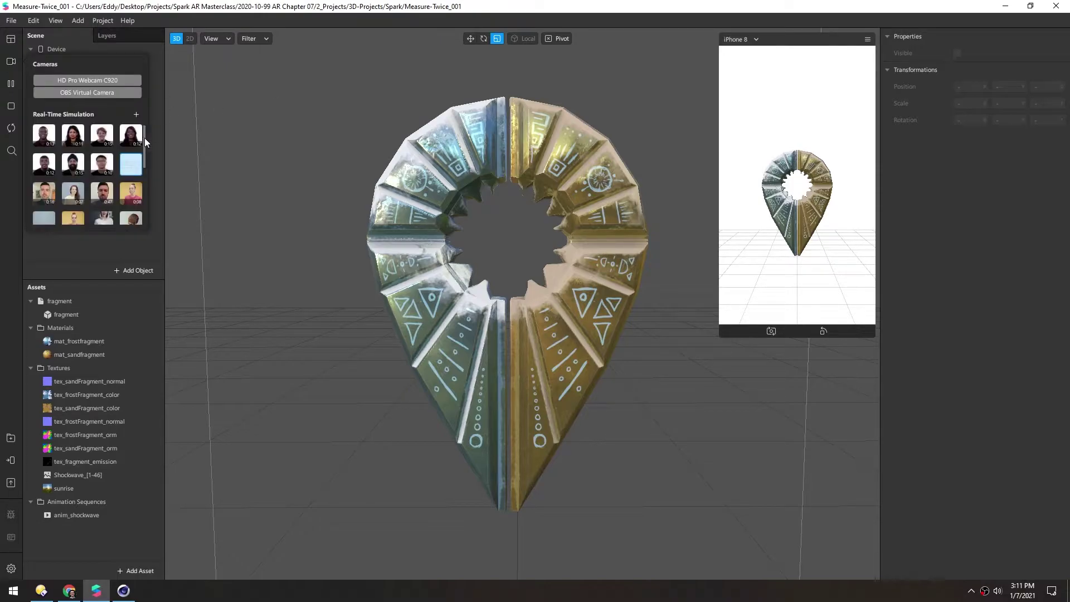
pyautogui.scroll(-2, 145, 140)
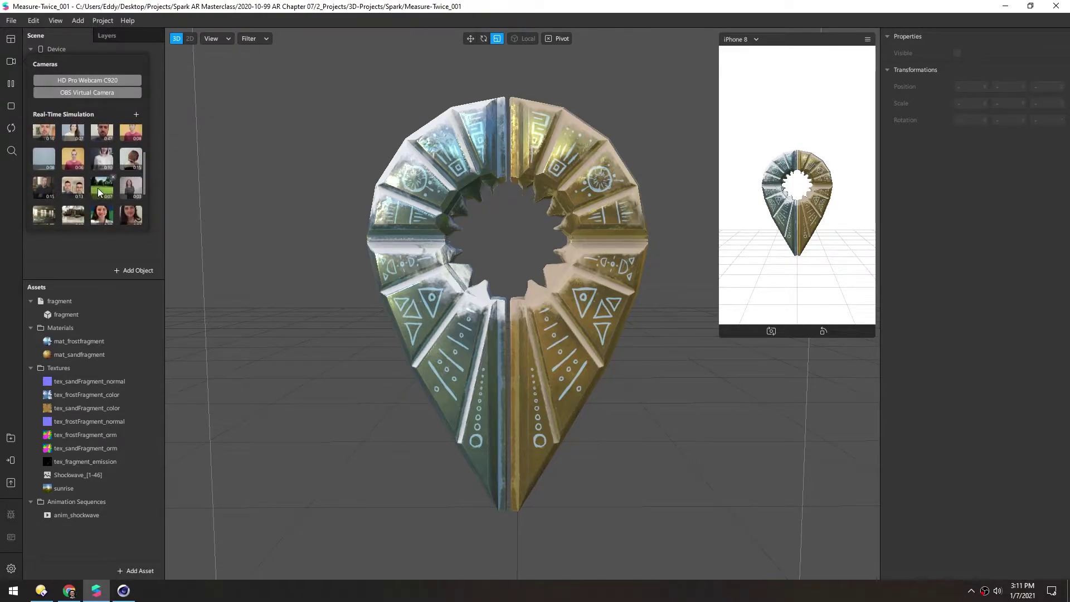
pyautogui.click(99, 188)
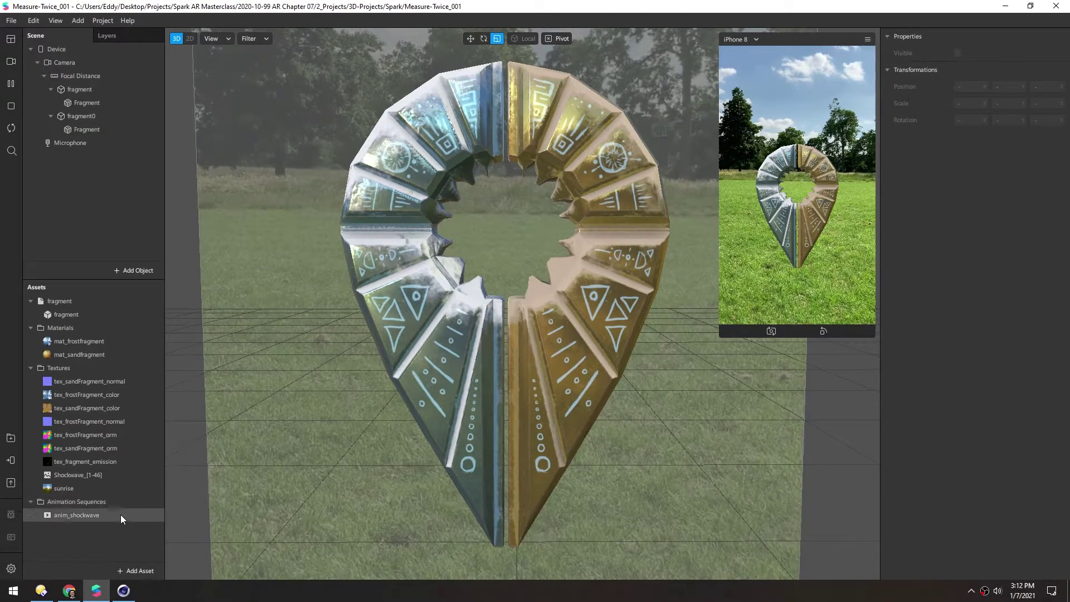
# Step: Examine the frost and sand fragments against the park footage from several angles and distances
pyautogui.scroll(-3, 411, 299)
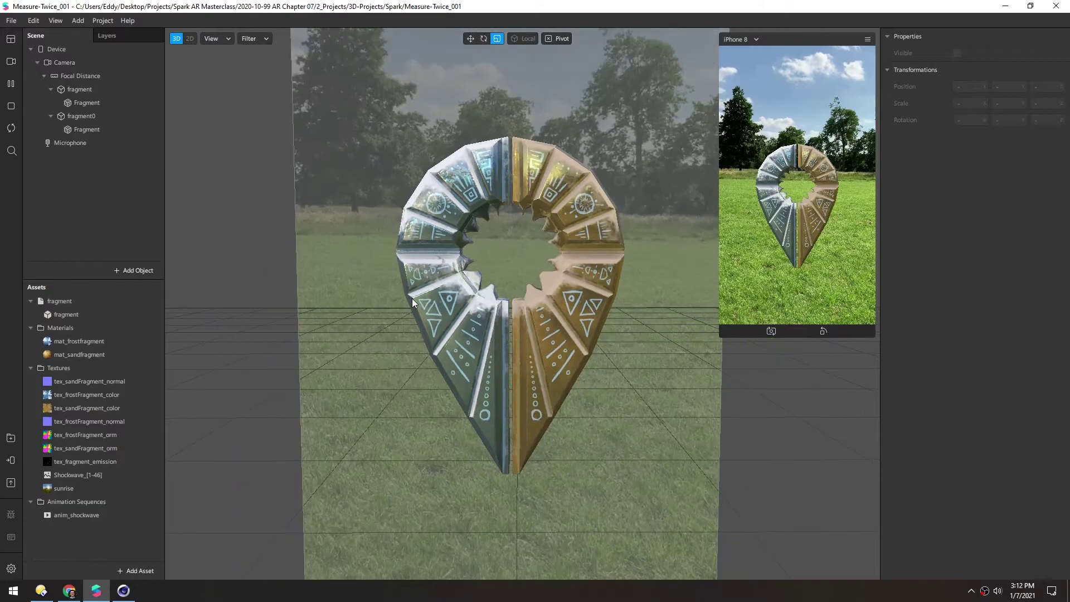
pyautogui.scroll(-2, 413, 298)
pyautogui.keyDown('alt'); pyautogui.moveTo(522, 185); pyautogui.dragTo(389, 356); pyautogui.keyUp('alt')
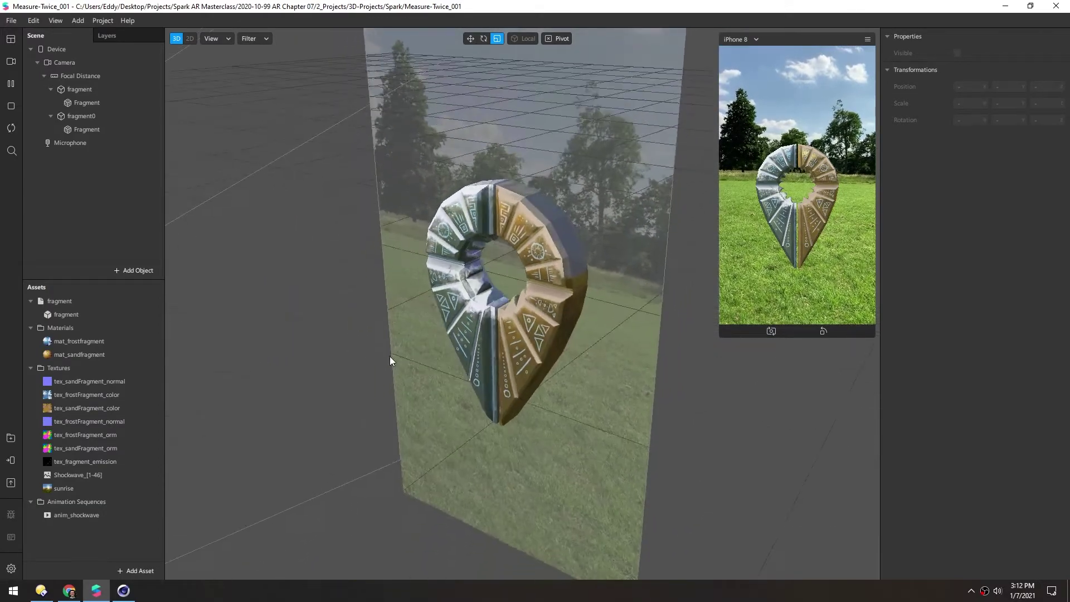
pyautogui.moveTo(390, 356); pyautogui.dragTo(500, 298, button='right')
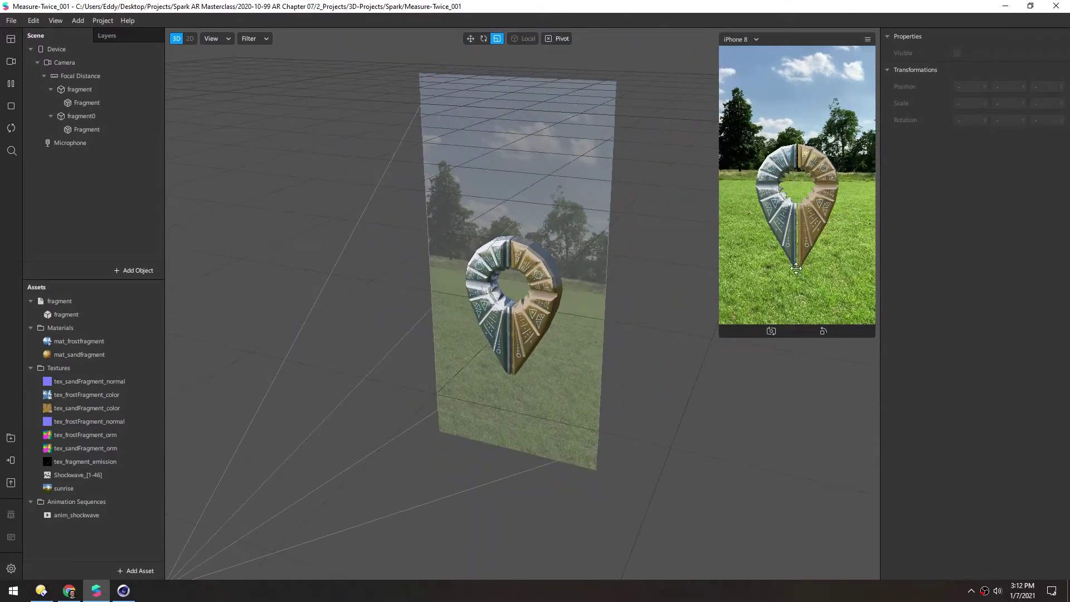
pyautogui.scroll(2, 480, 309)
pyautogui.moveTo(480, 310); pyautogui.dragTo(439, 281, button='right')
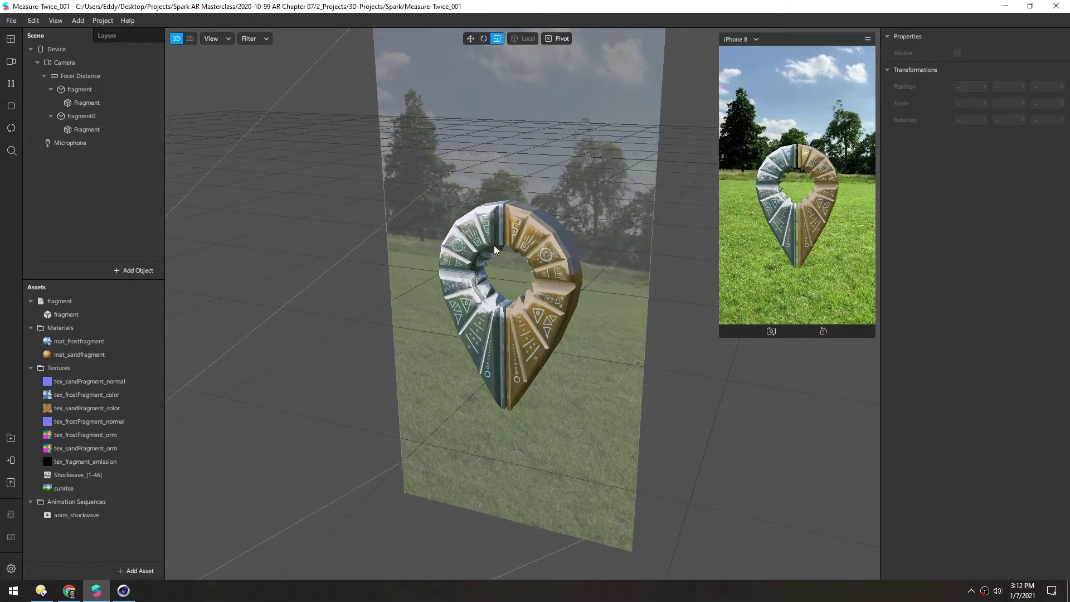
pyautogui.scroll(2, 493, 285)
pyautogui.moveTo(493, 317); pyautogui.dragTo(492, 300, button='middle')
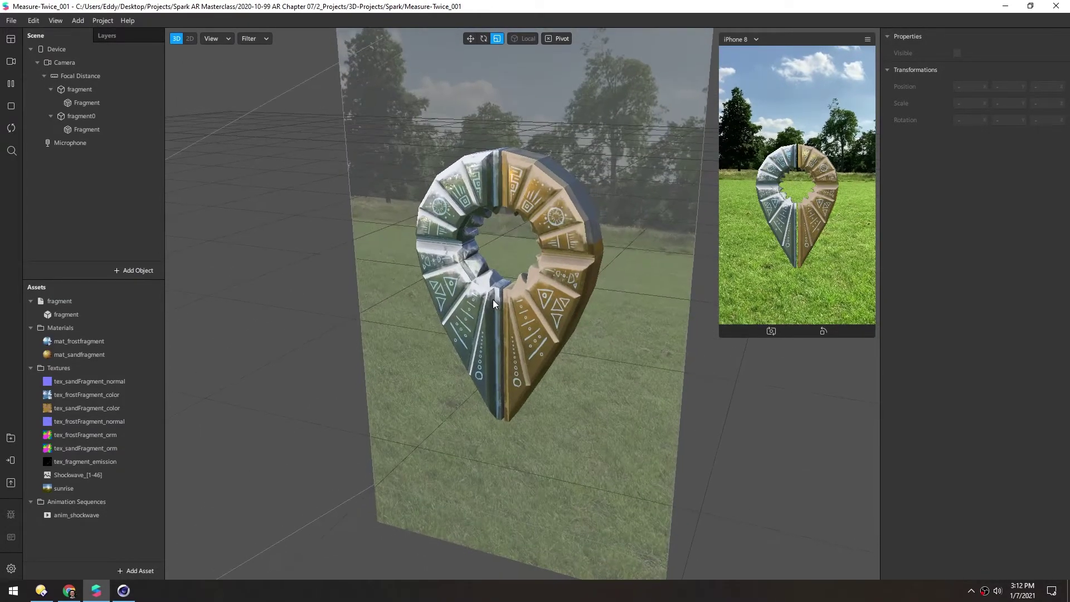
# Step: Show an enlarged Patch Editor and collapse the fragment and fragment0 hierarchies in the scene
pyautogui.click(10, 39)
pyautogui.click(34, 51)
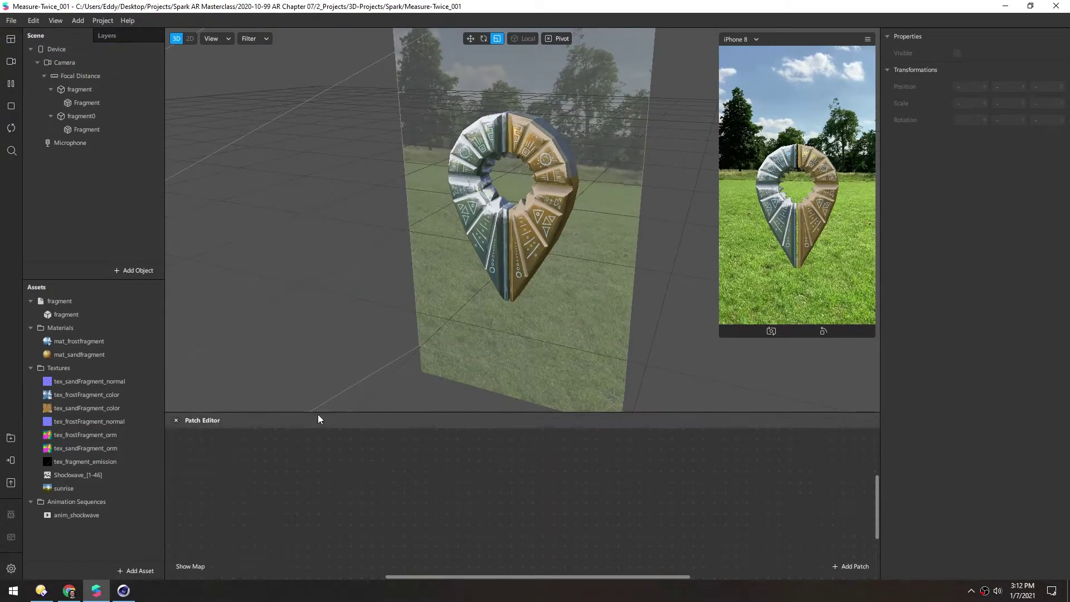
pyautogui.moveTo(317, 413); pyautogui.dragTo(293, 289)
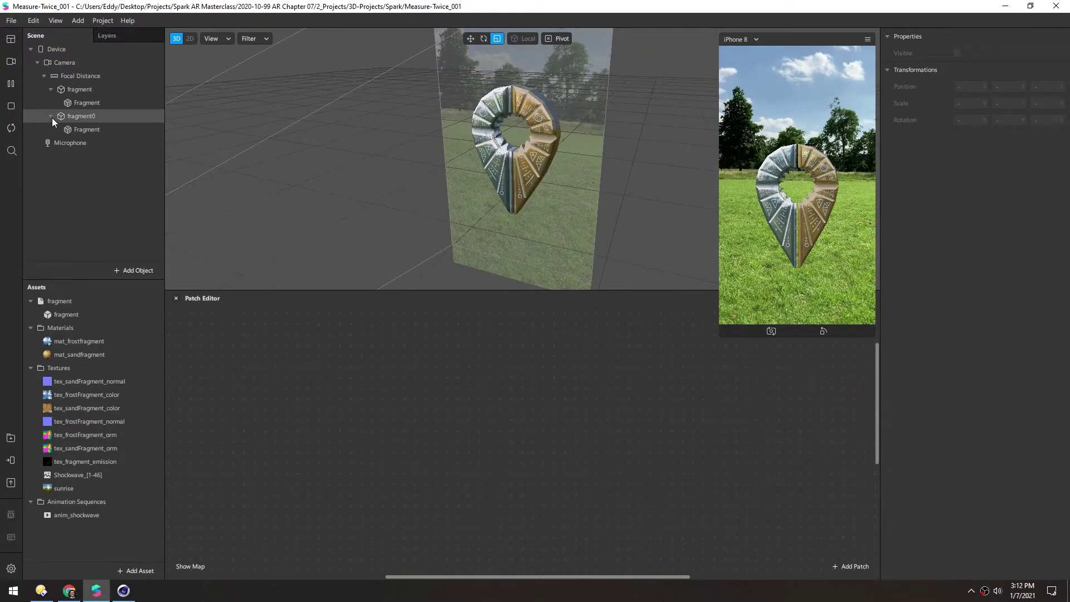
pyautogui.click(50, 116)
pyautogui.click(52, 90)
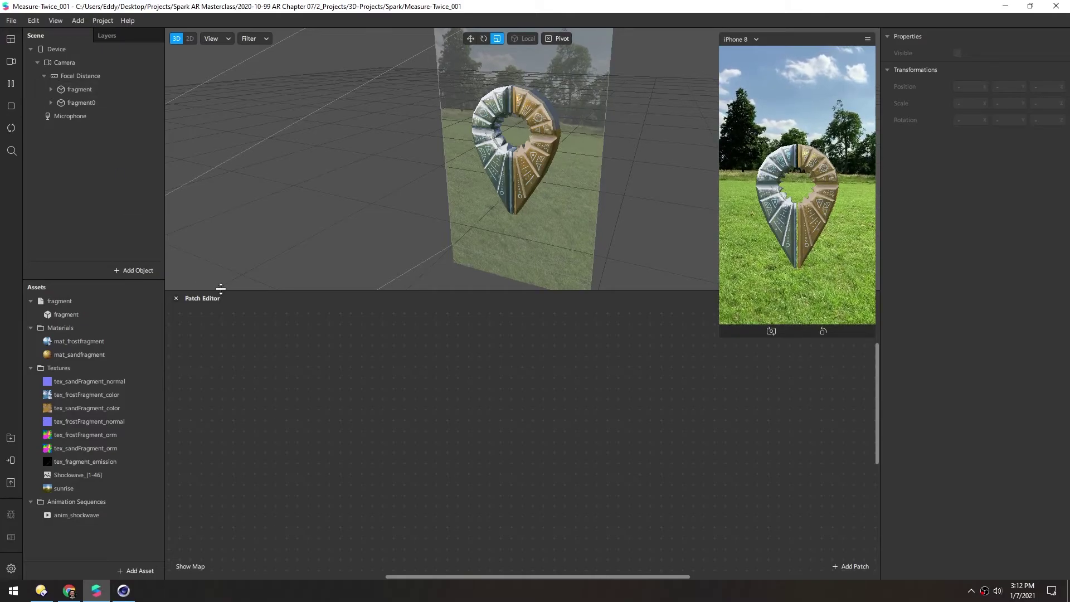
pyautogui.moveTo(221, 288); pyautogui.dragTo(219, 264)
# Step: Add a null object under Focal Distance and name it shakeNull
pyautogui.rightClick(73, 76)
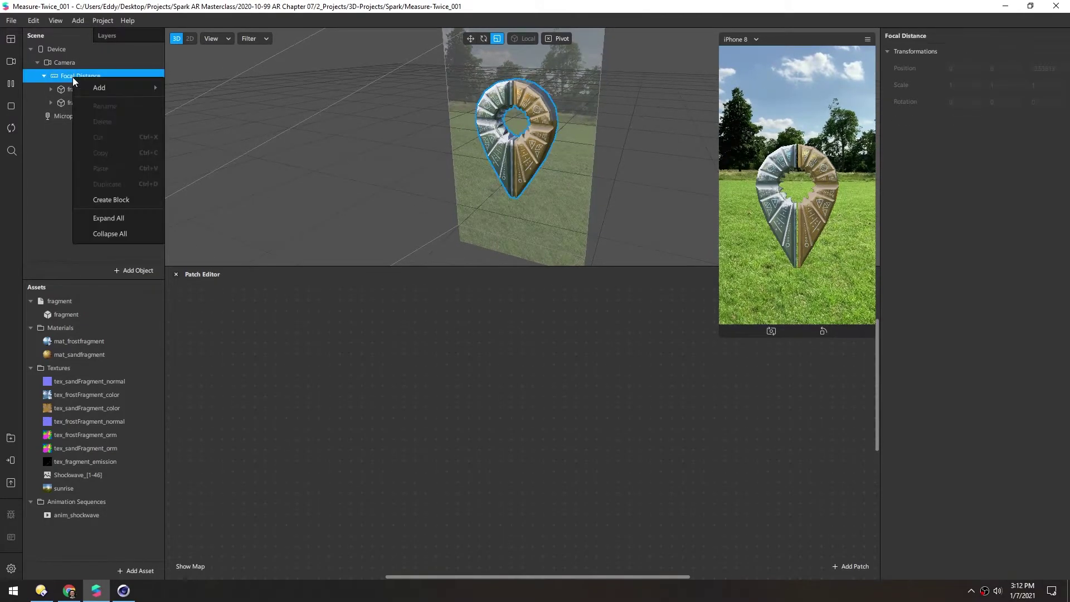
pyautogui.moveTo(107, 88)
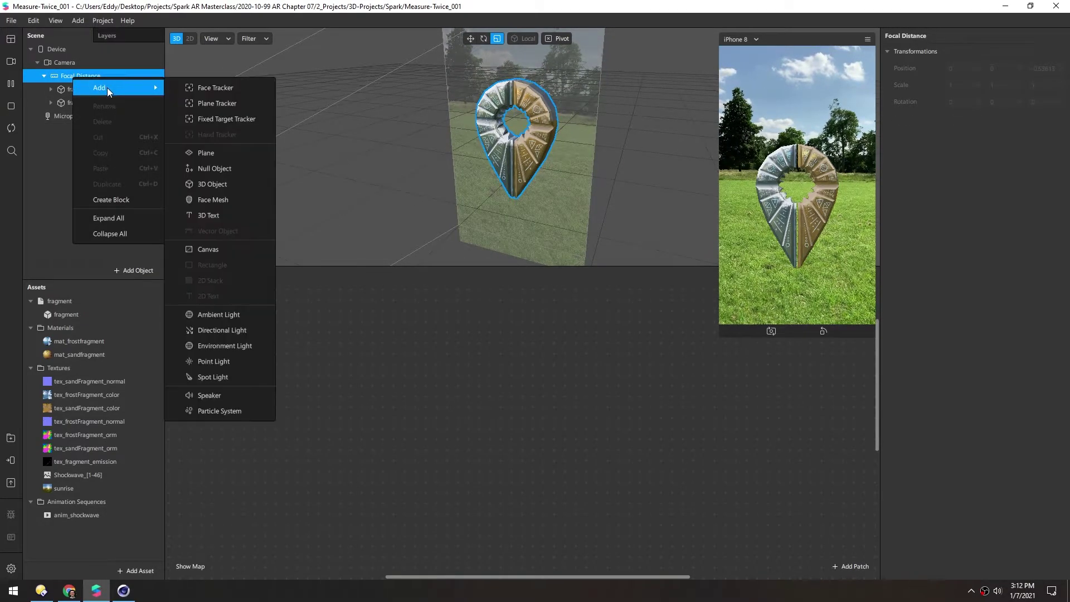
pyautogui.click(225, 168)
pyautogui.doubleClick(86, 116)
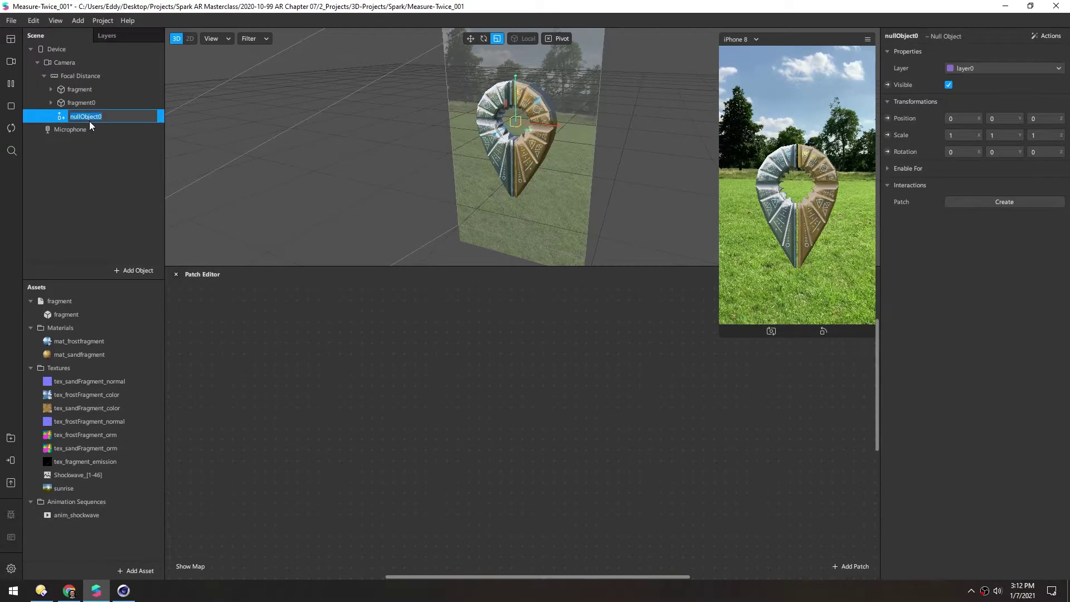
pyautogui.write('shakeNull')
pyautogui.press('Return')
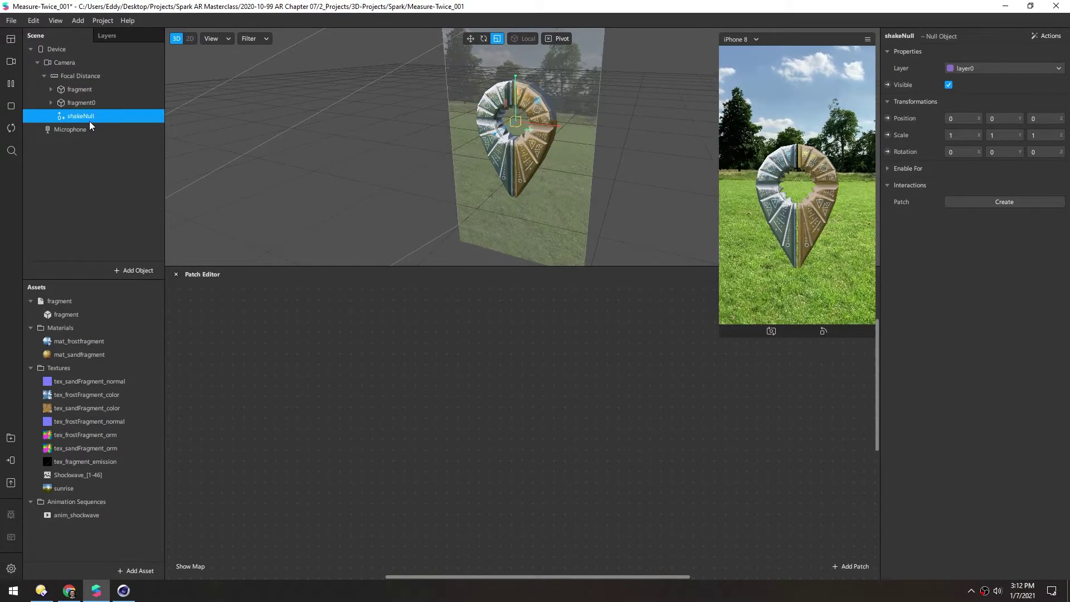
# Step: Rename the fragment object in the scene as frostFragment
pyautogui.doubleClick(77, 89)
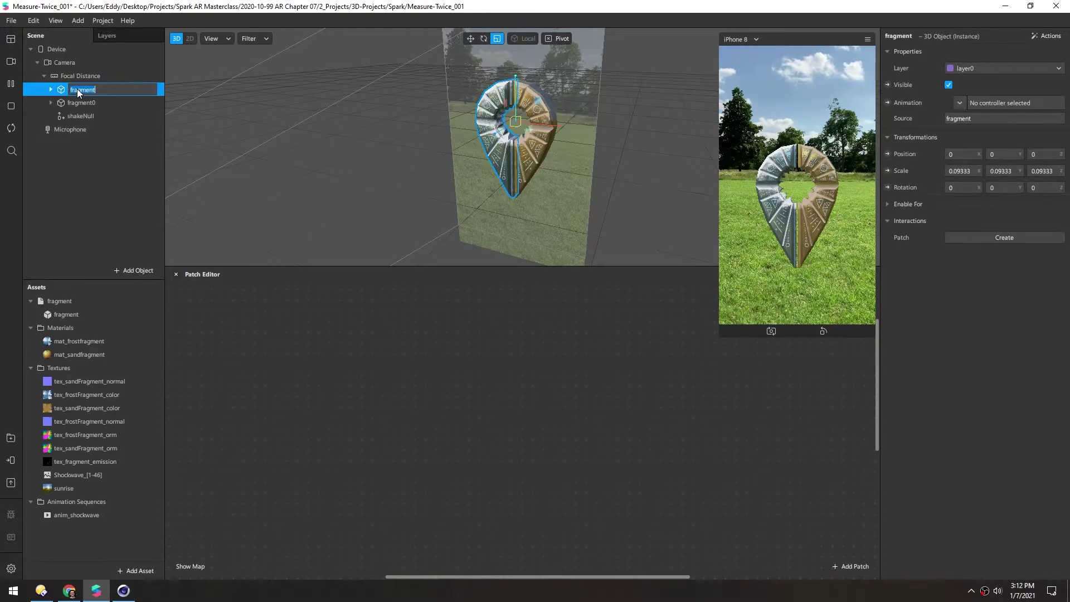
pyautogui.press('Home')
pyautogui.write('frost')
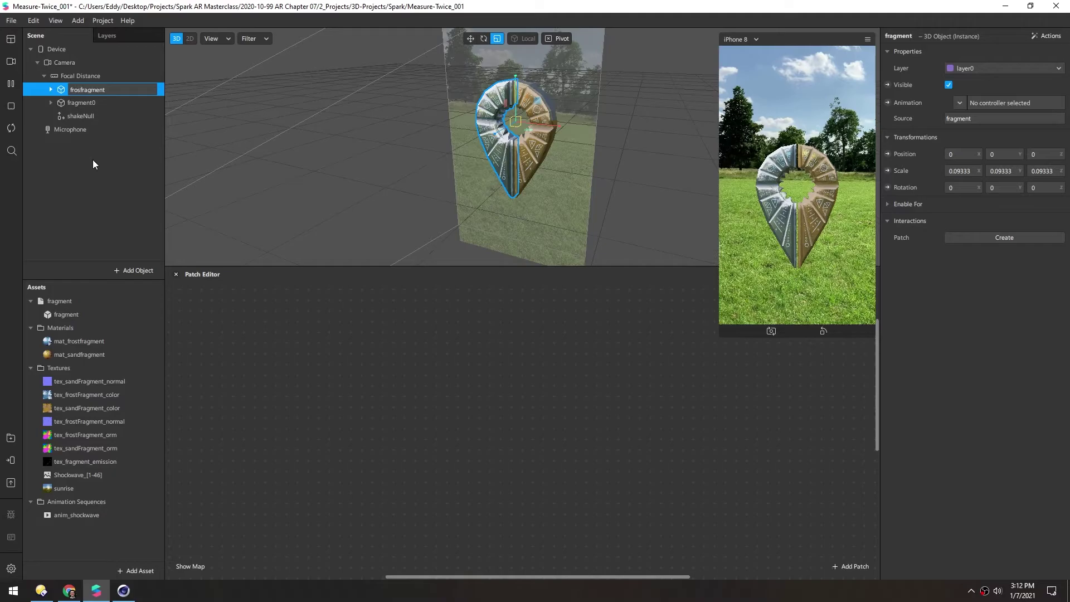
pyautogui.press('Delete')
pyautogui.write('F')
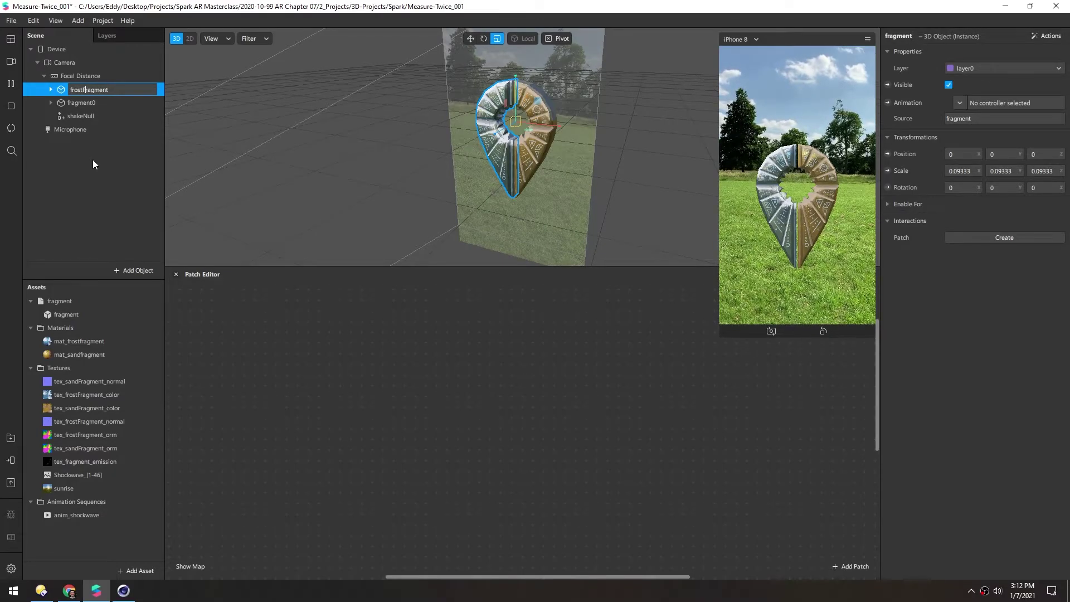
# Step: Rename the fragment0 object as sandFragment and save the project
pyautogui.click(88, 103)
pyautogui.click(88, 102)
pyautogui.press('Home')
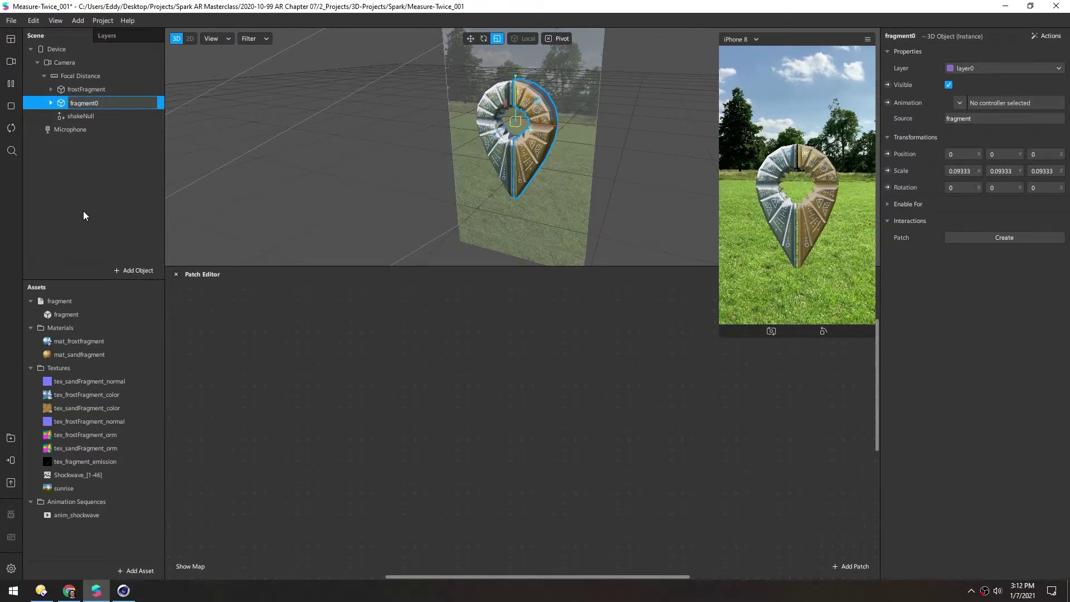
pyautogui.write('sand')
pyautogui.press('Delete')
pyautogui.write('F')
pyautogui.press('Delete')
pyautogui.click(119, 104)
pyautogui.press('BackSpace')
pyautogui.click(96, 163)
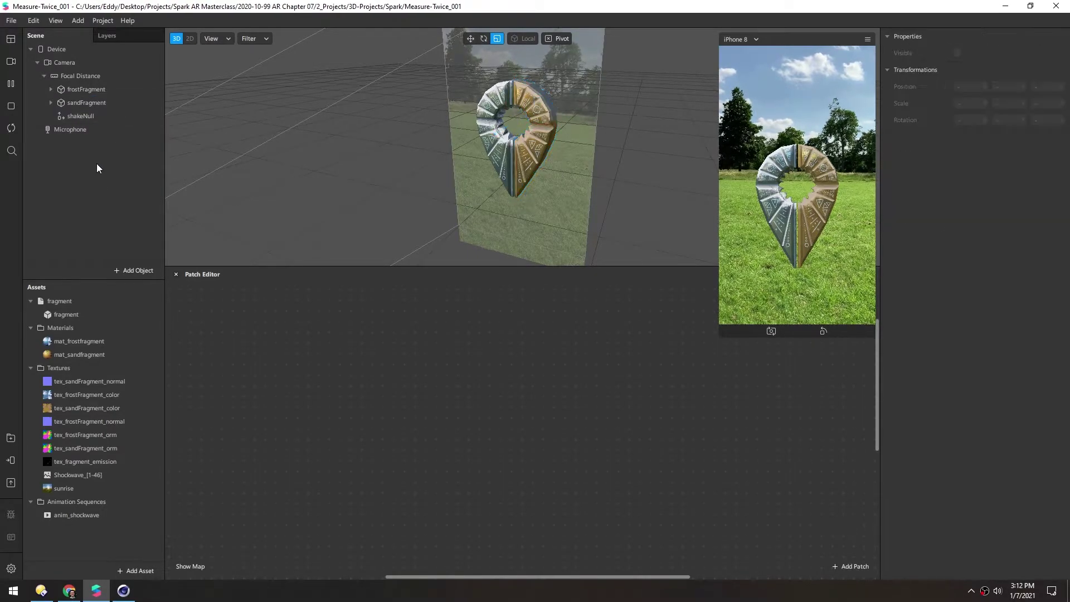
pyautogui.hotkey('ctrl', 's')
# Step: Nest frostFragment and sandFragment together under shakeNull
pyautogui.click(69, 88)
pyautogui.keyDown('shift'); pyautogui.click(66, 102); pyautogui.keyUp('shift')
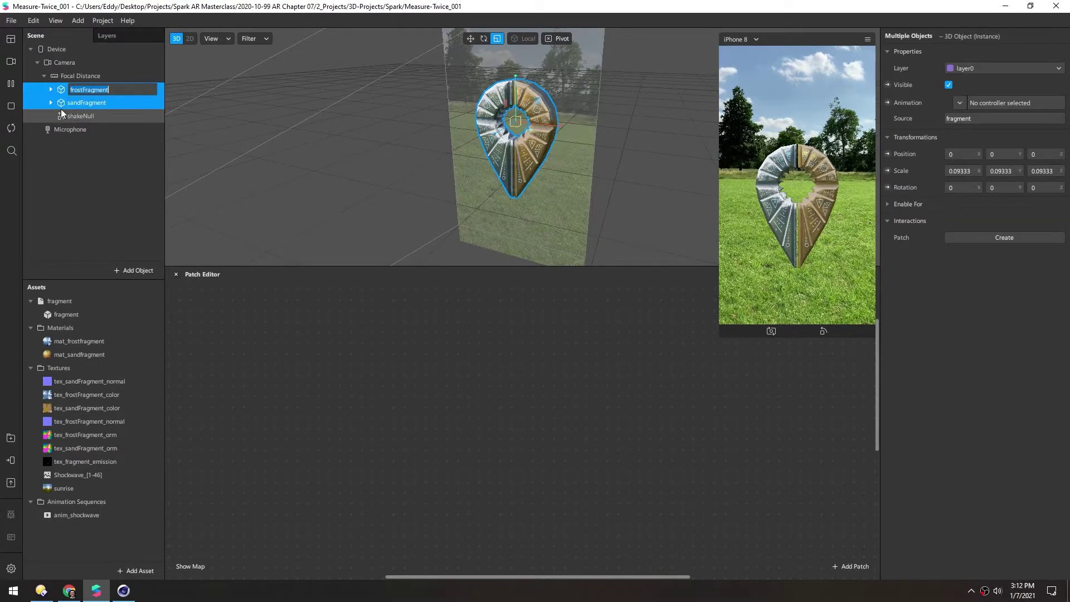
pyautogui.moveTo(64, 106); pyautogui.dragTo(75, 116)
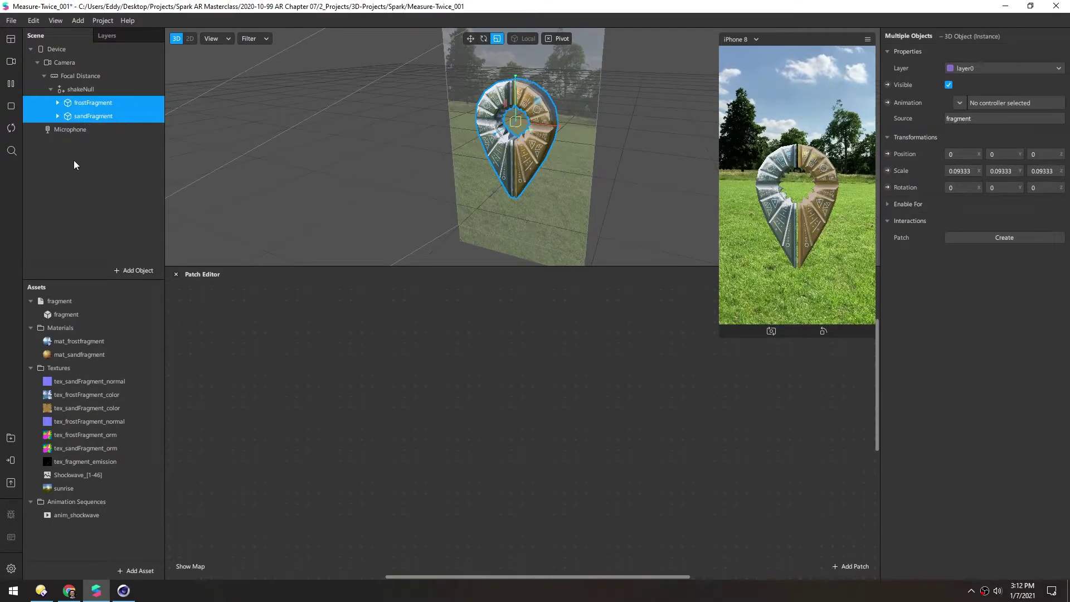
# Step: Test moving shakeNull as a whole and frostFragment on its own, undoing each move
pyautogui.click(72, 87)
pyautogui.keyDown('alt'); pyautogui.moveTo(520, 175); pyautogui.dragTo(528, 151); pyautogui.keyUp('alt')
pyautogui.scroll(3, 524, 151)
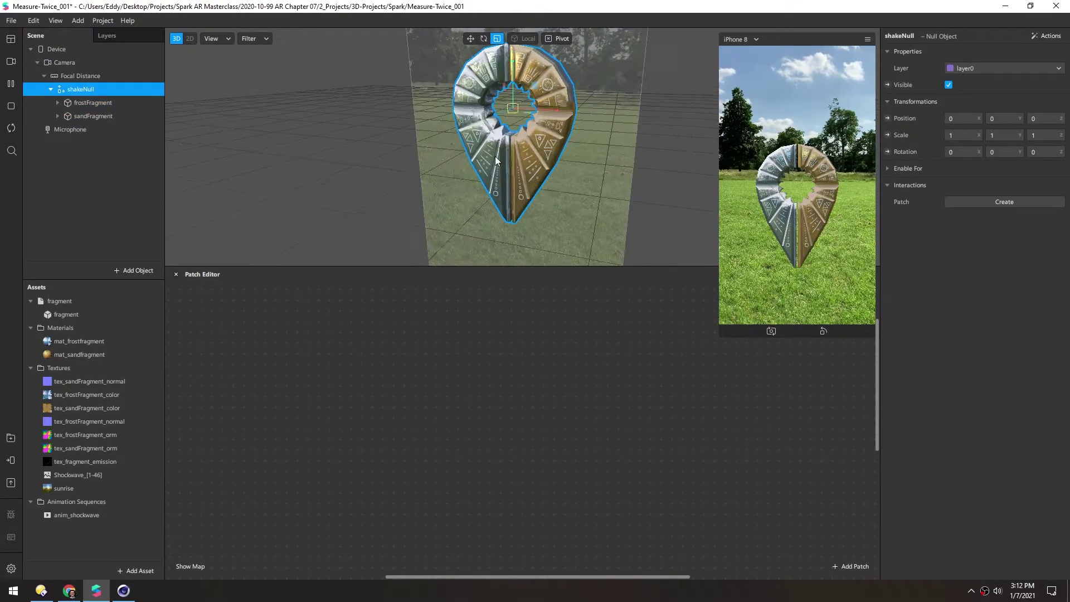
pyautogui.moveTo(495, 156); pyautogui.dragTo(490, 180, button='middle')
pyautogui.press('w')
pyautogui.moveTo(537, 113); pyautogui.dragTo(509, 103)
pyautogui.hotkey('ctrl', 'z')
pyautogui.click(92, 102)
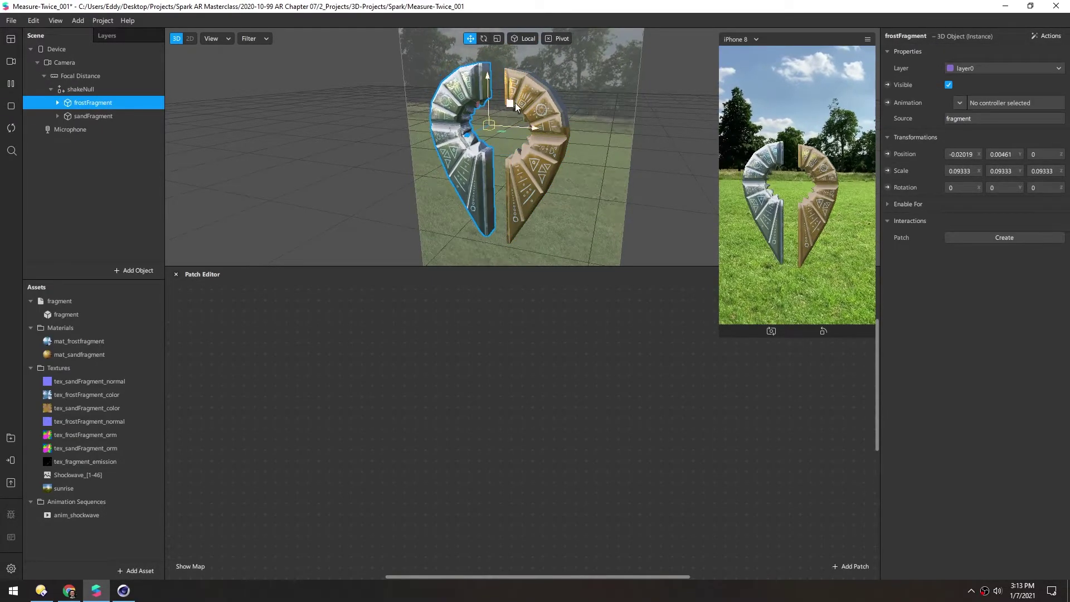
pyautogui.hotkey('ctrl', 'z')
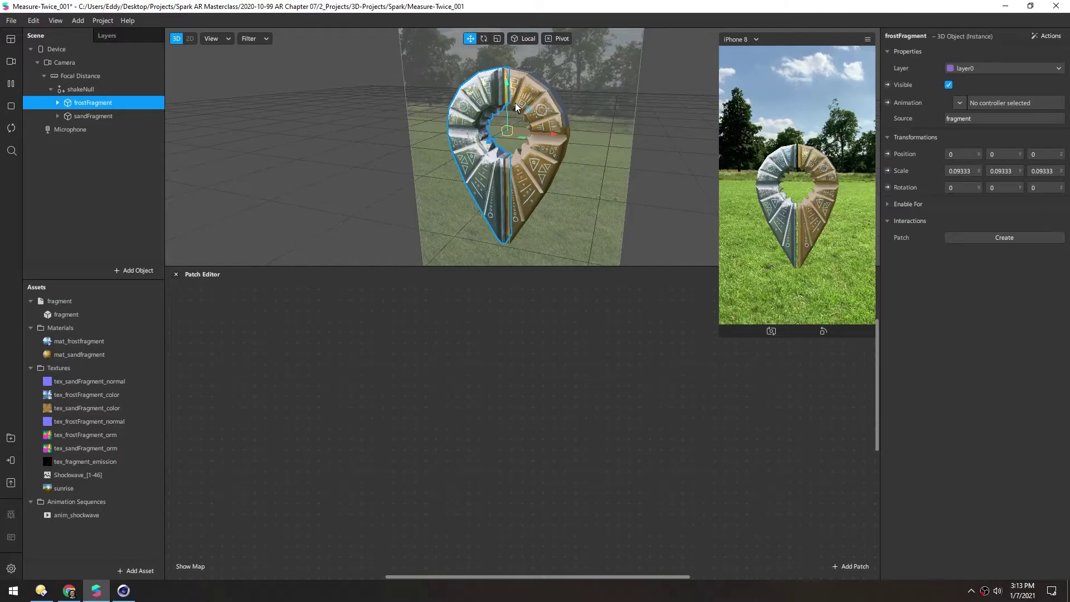
# Step: Create a patch for shakeNull's Position, place it at the output end of the graph, and shrink the iPhone 8 preview
pyautogui.click(74, 92)
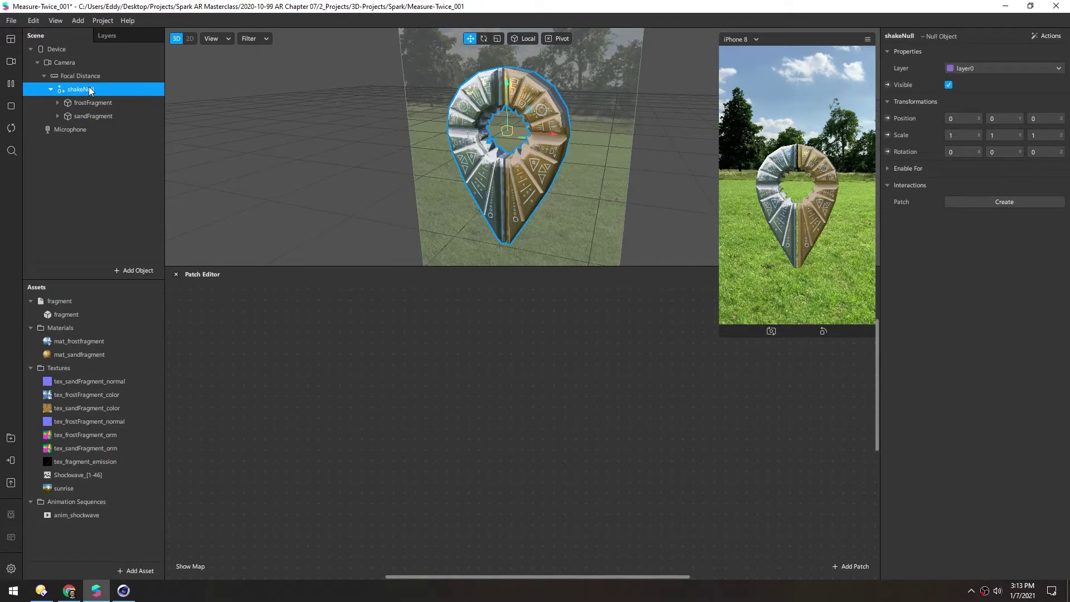
pyautogui.click(887, 118)
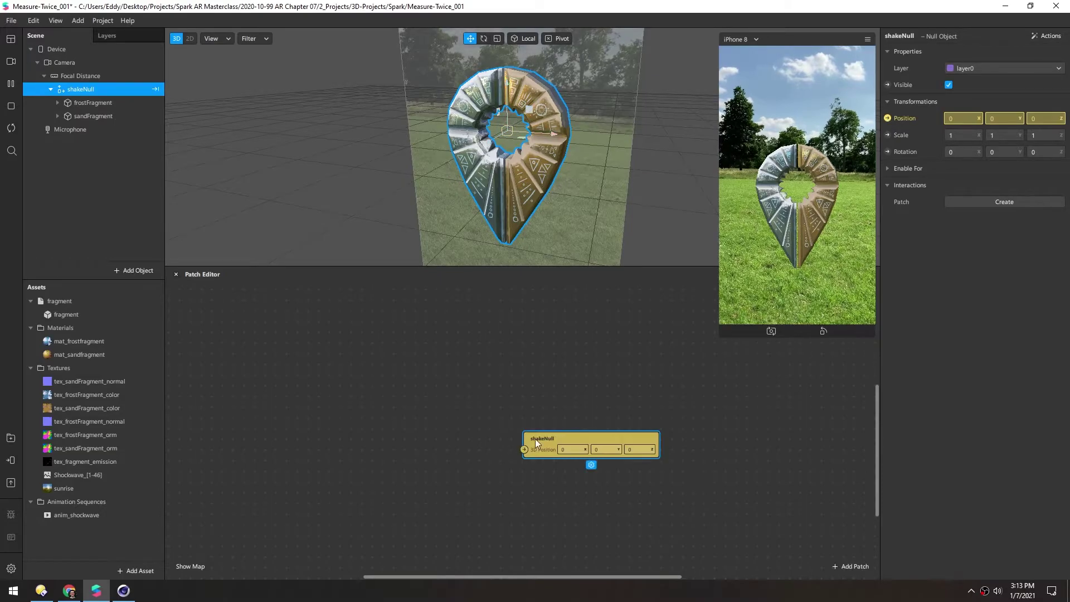
pyautogui.moveTo(561, 414); pyautogui.dragTo(680, 364)
pyautogui.moveTo(732, 336); pyautogui.dragTo(763, 242)
pyautogui.moveTo(518, 428); pyautogui.dragTo(572, 373, button='middle')
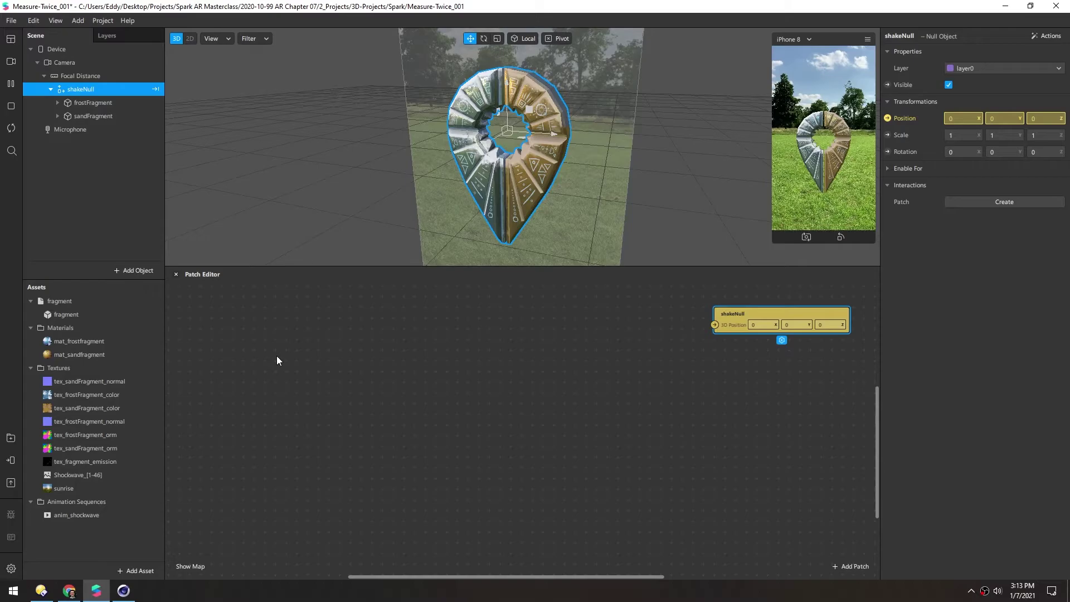
# Step: Add a Screen Pinch patch and place it at the start of the graph, level with the shakeNull patch
pyautogui.doubleClick(246, 349)
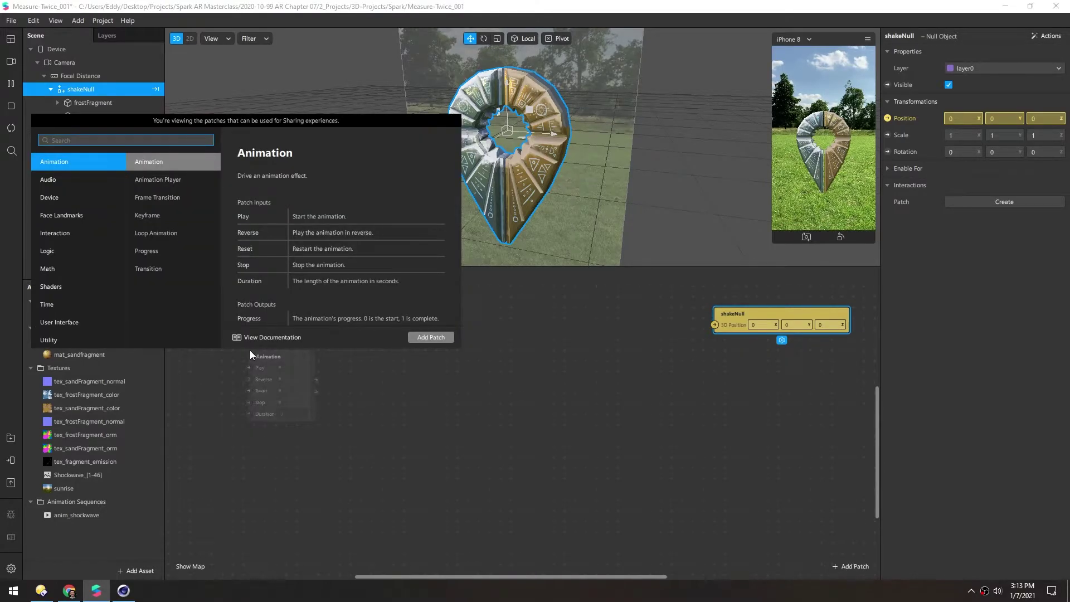
pyautogui.write('pinch')
pyautogui.press('Return')
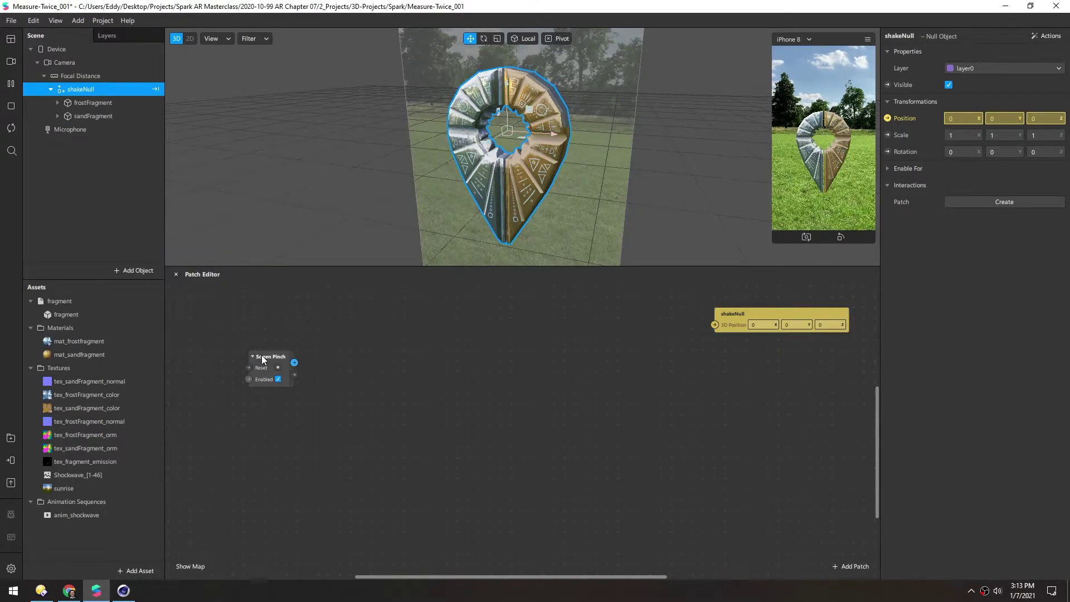
pyautogui.moveTo(261, 355); pyautogui.dragTo(184, 307)
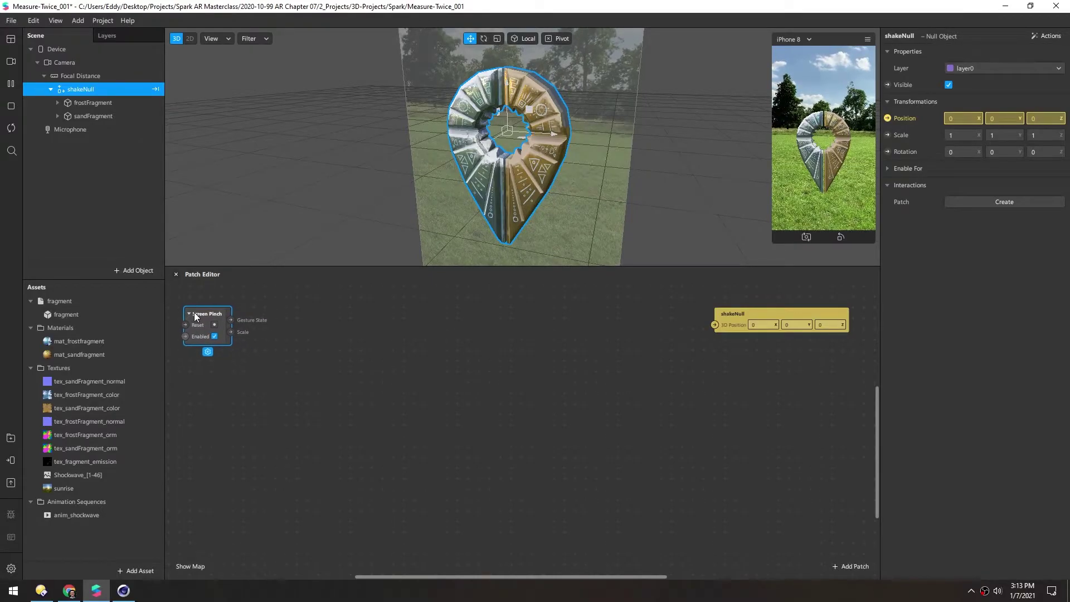
pyautogui.click(225, 320)
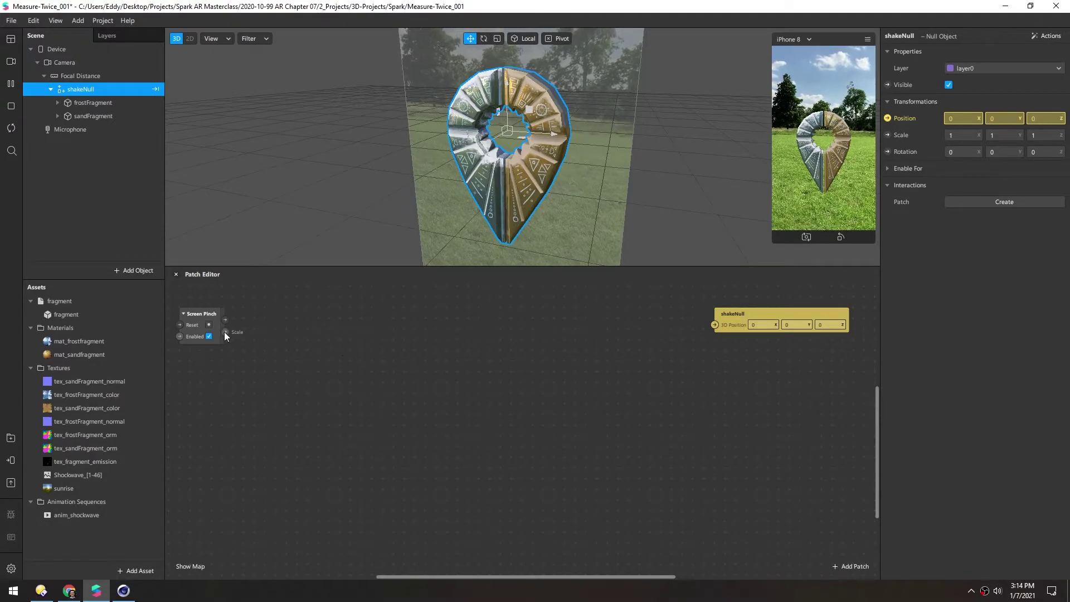
# Step: Add a Transition patch driven by Screen Pinch's Scale output and line it up between the existing patches
pyautogui.moveTo(227, 333); pyautogui.dragTo(290, 330)
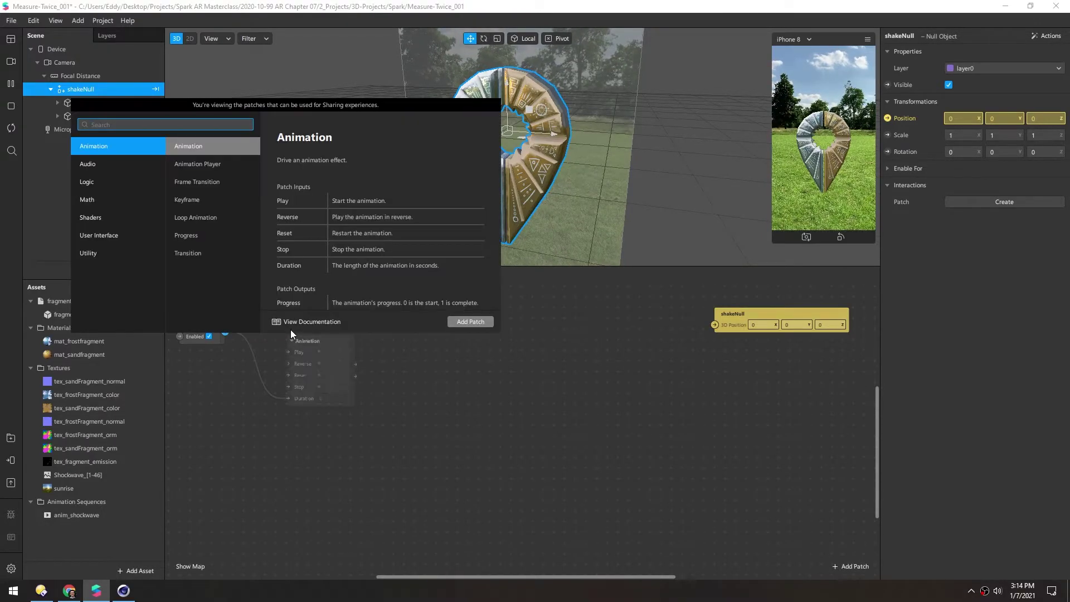
pyautogui.write('transit')
pyautogui.press('Return')
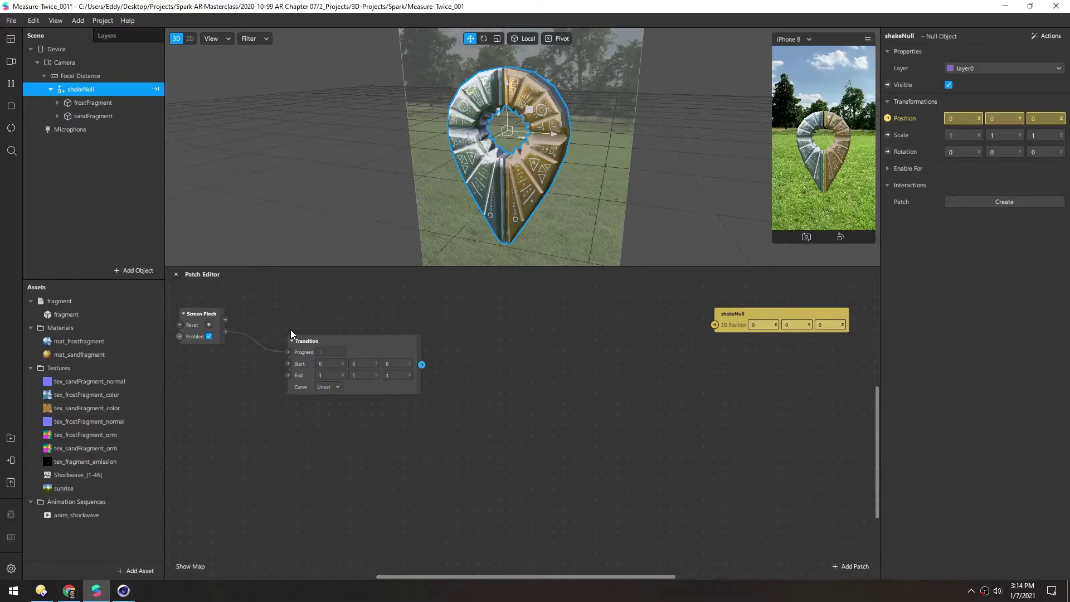
pyautogui.moveTo(355, 349); pyautogui.dragTo(404, 319)
pyautogui.click(624, 400)
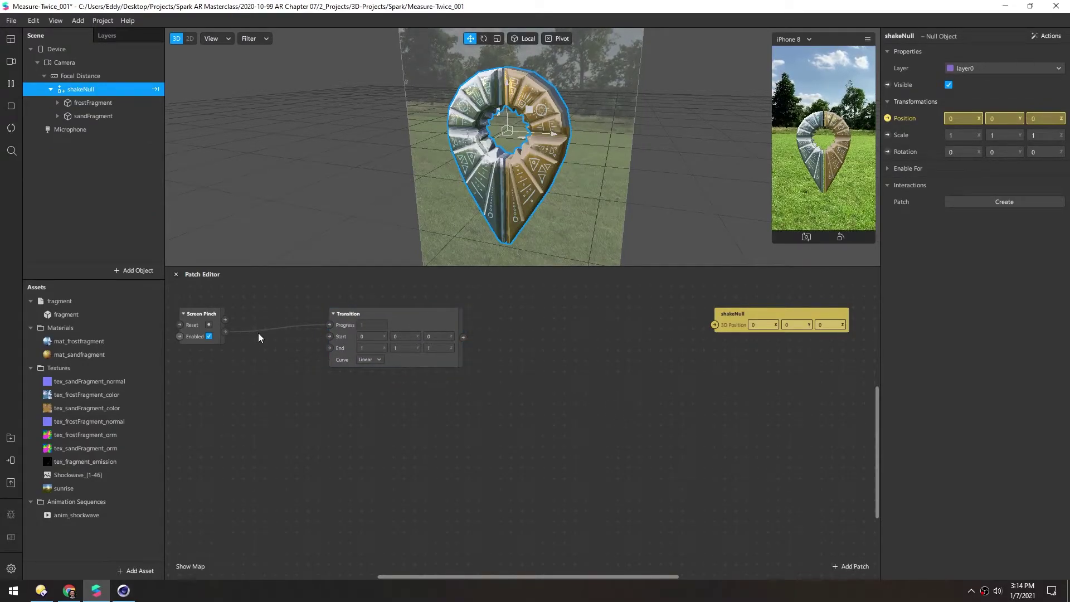
# Step: Create Position patches for both frostFragment and sandFragment
pyautogui.click(68, 103)
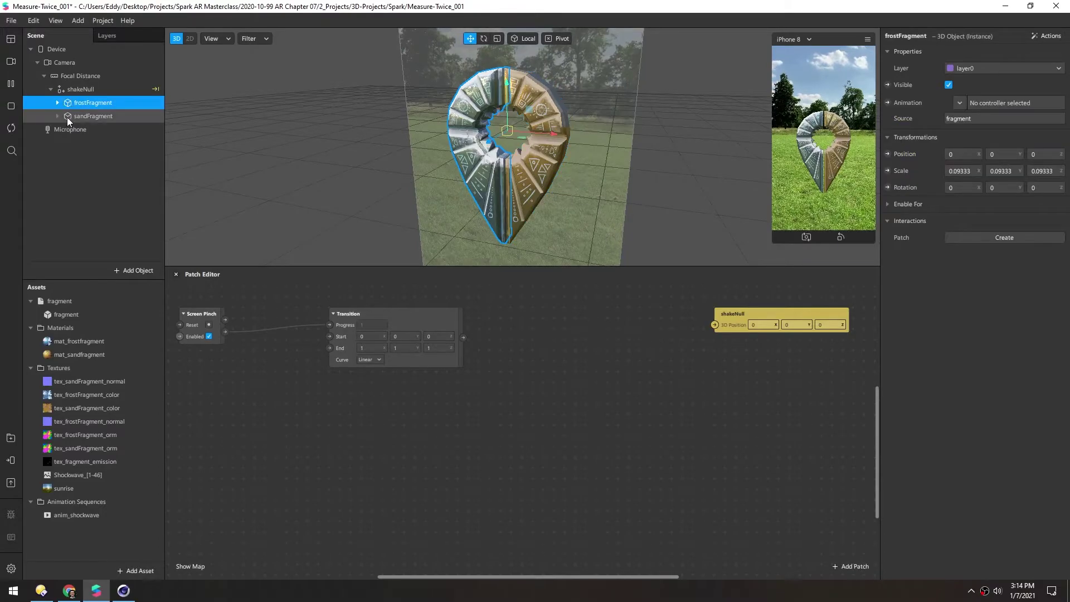
pyautogui.keyDown('shift'); pyautogui.click(67, 115); pyautogui.keyUp('shift')
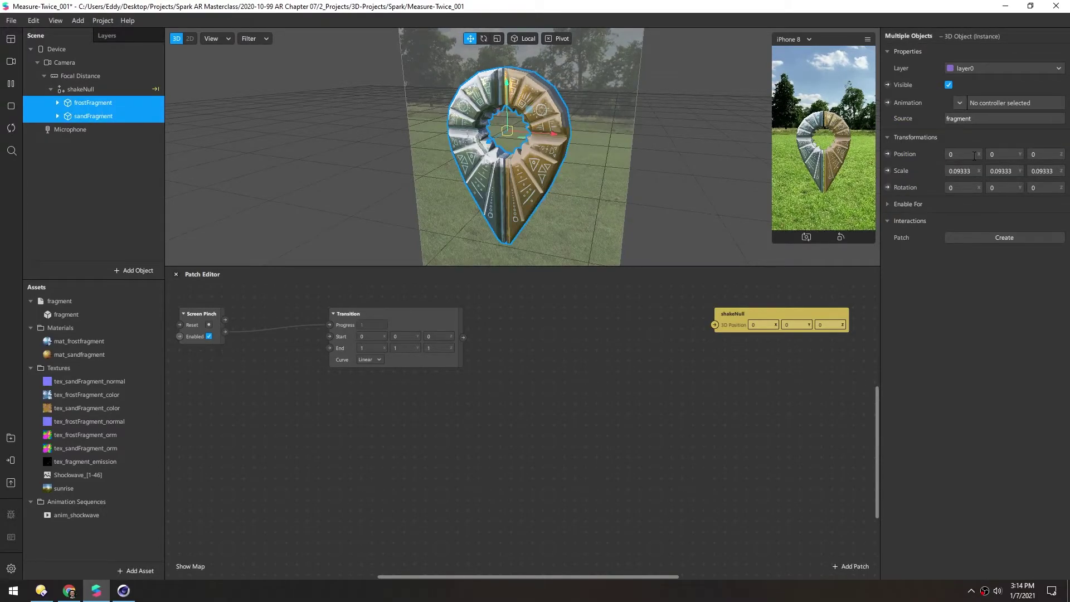
pyautogui.click(887, 154)
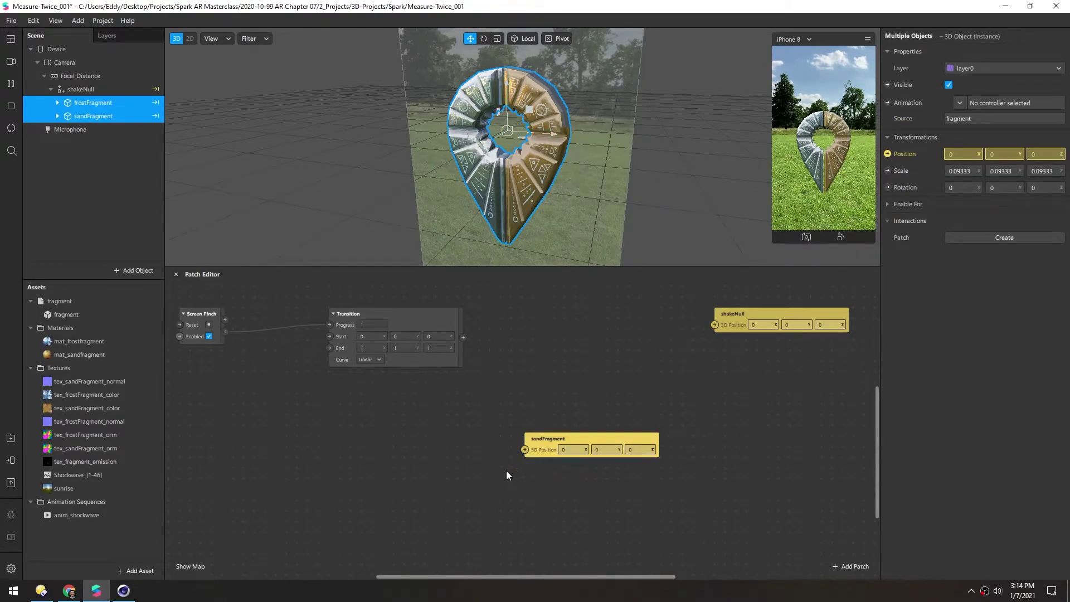
# Step: Stack the sandFragment and frostFragment patches at the output end of the graph and move the shakeNull patch below them
pyautogui.moveTo(542, 428); pyautogui.dragTo(539, 406)
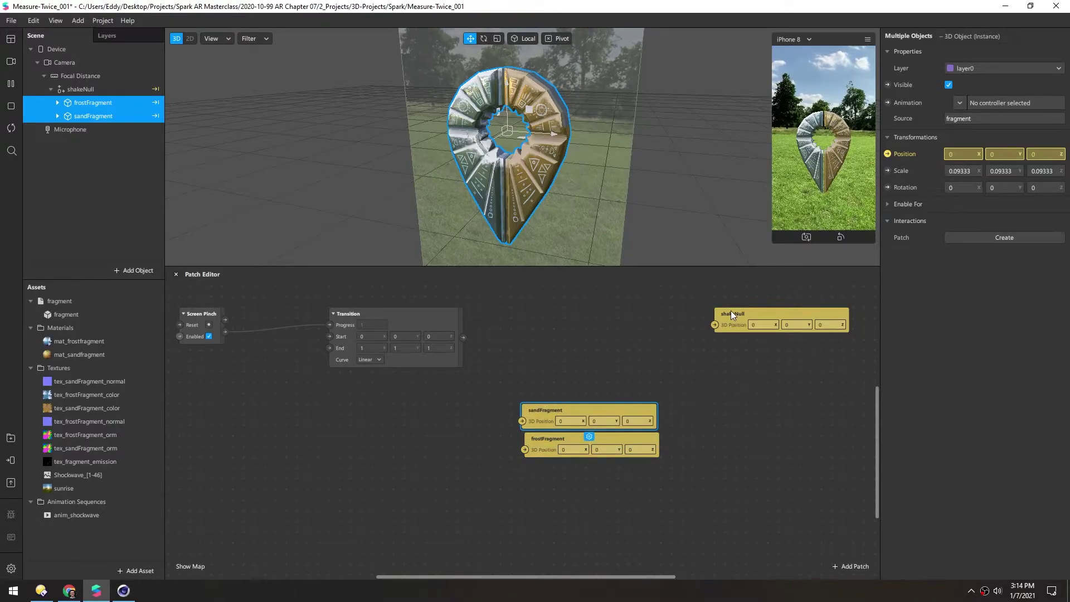
pyautogui.moveTo(731, 312); pyautogui.dragTo(733, 501)
pyautogui.moveTo(592, 476); pyautogui.dragTo(737, 327)
pyautogui.click(685, 429)
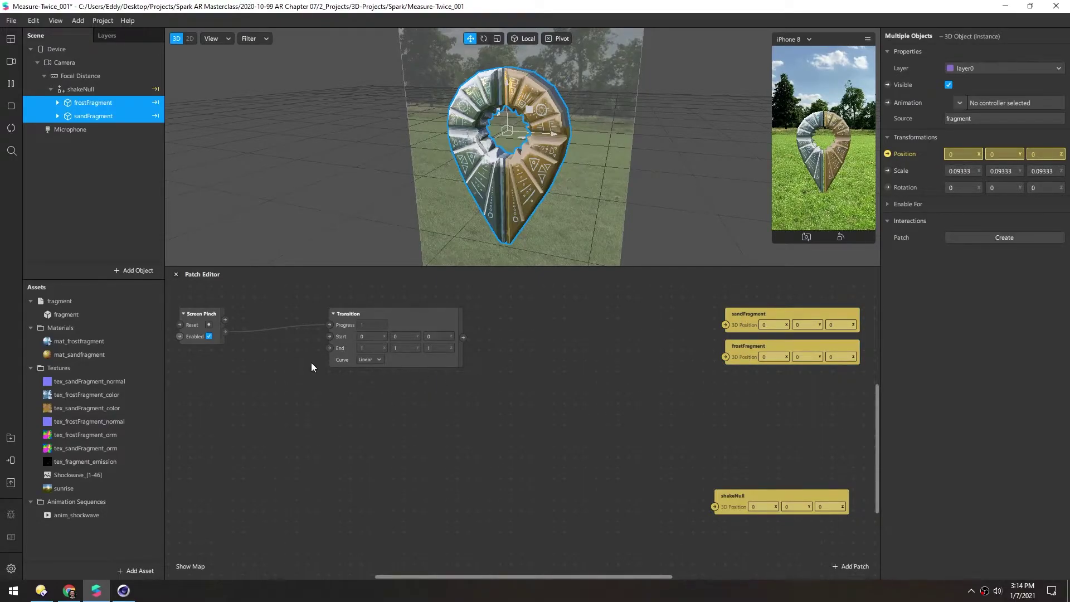
# Step: Switch the preview to Simulate Touch and test pinching on it to watch the Transition patch's Progress value
pyautogui.click(225, 331)
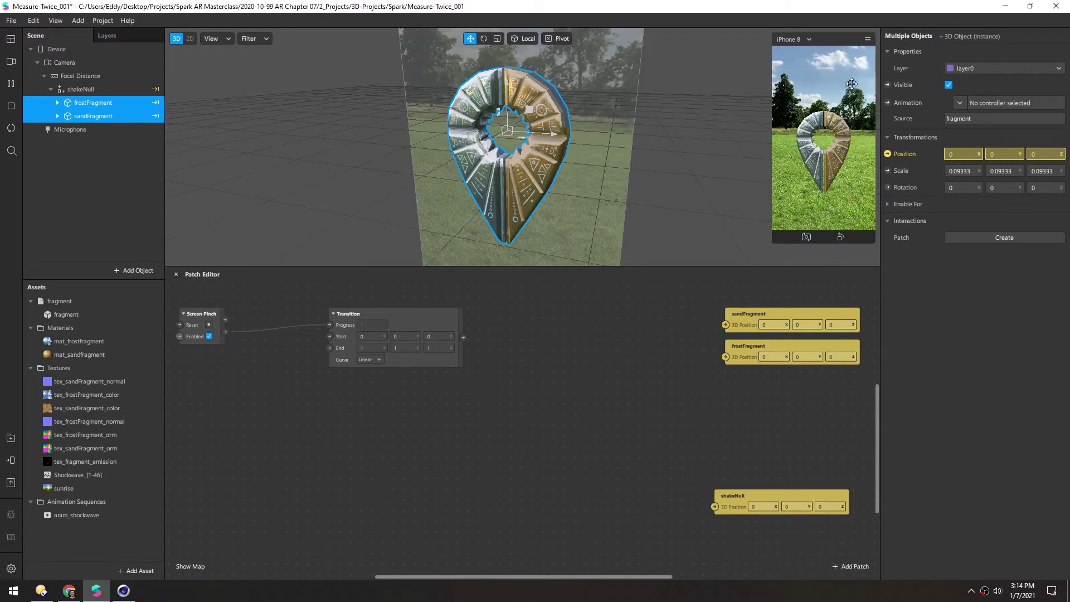
pyautogui.click(867, 39)
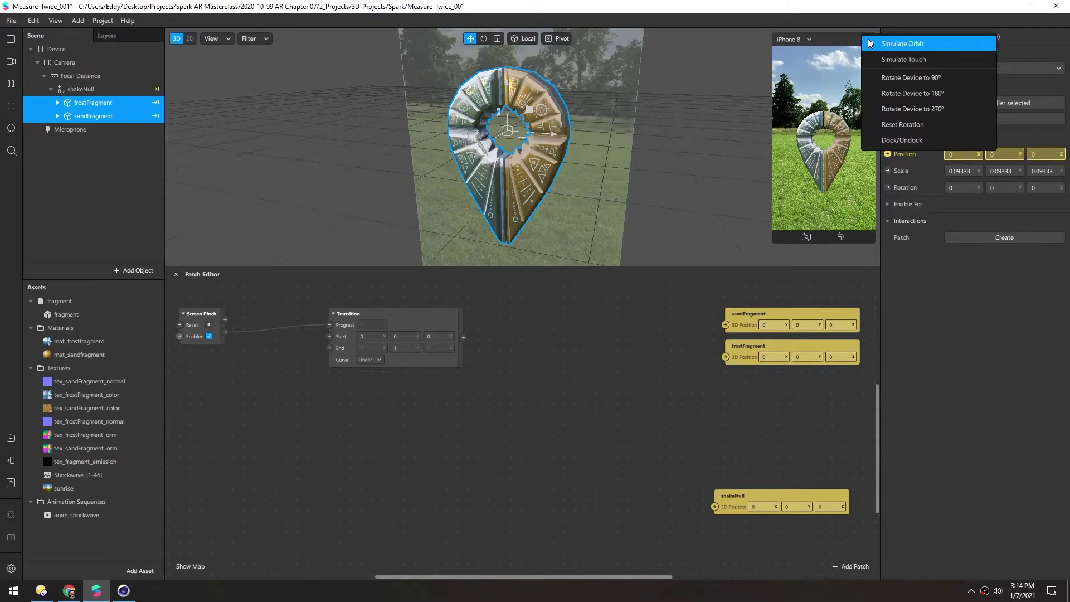
pyautogui.click(891, 59)
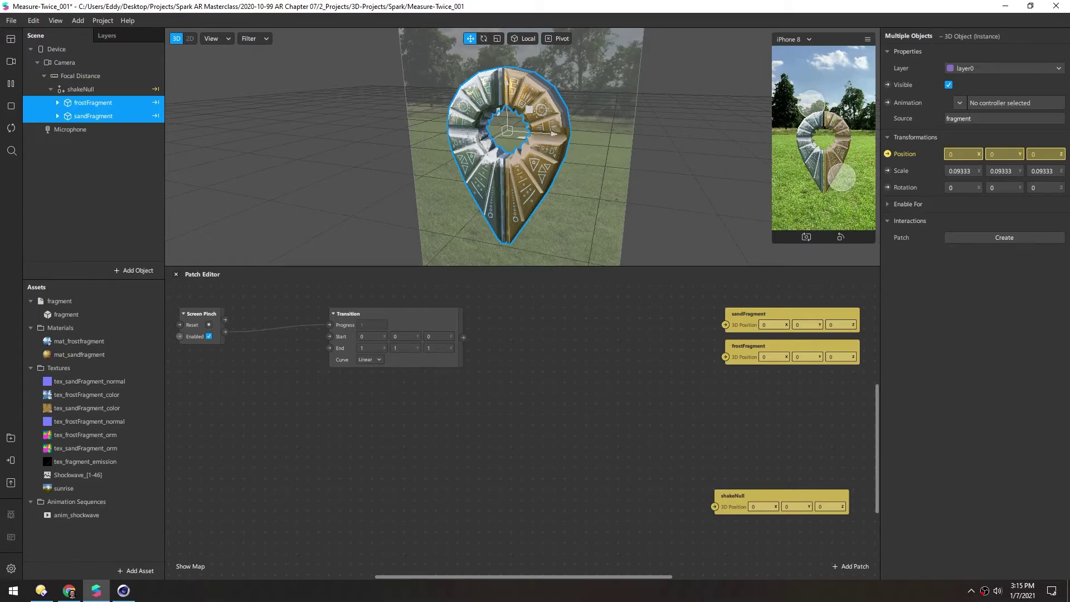
pyautogui.keyDown('alt'); pyautogui.moveTo(837, 177); pyautogui.dragTo(830, 155); pyautogui.keyUp('alt')
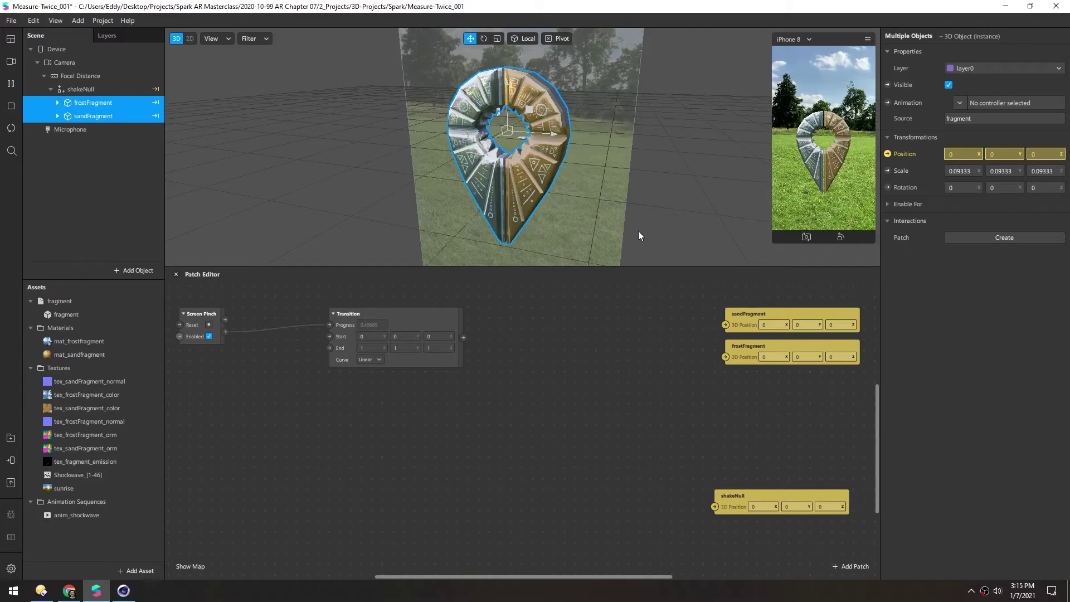
pyautogui.keyDown('alt'); pyautogui.moveTo(841, 208); pyautogui.dragTo(820, 152); pyautogui.keyUp('alt')
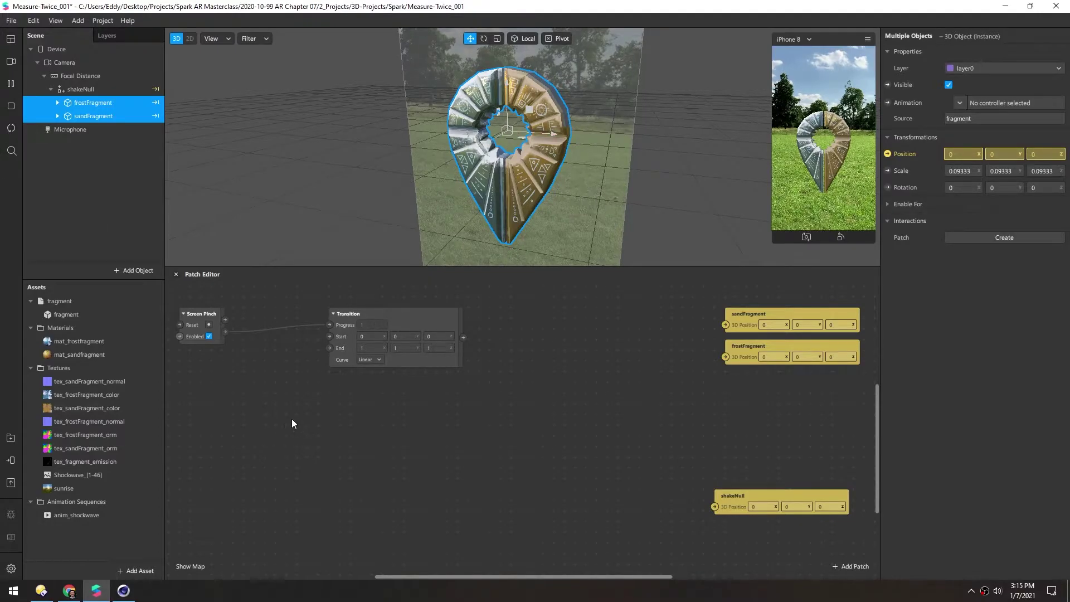
# Step: Move the Transition patch closer to Screen Pinch and set its End value to -0.1, 0, 0
pyautogui.moveTo(329, 325); pyautogui.dragTo(264, 323)
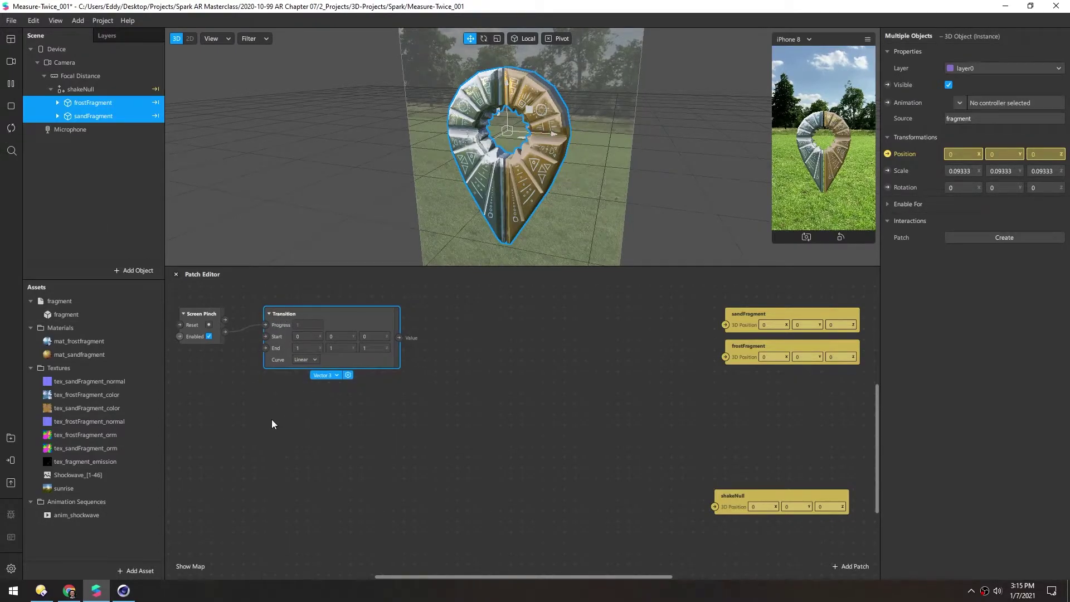
pyautogui.click(225, 331)
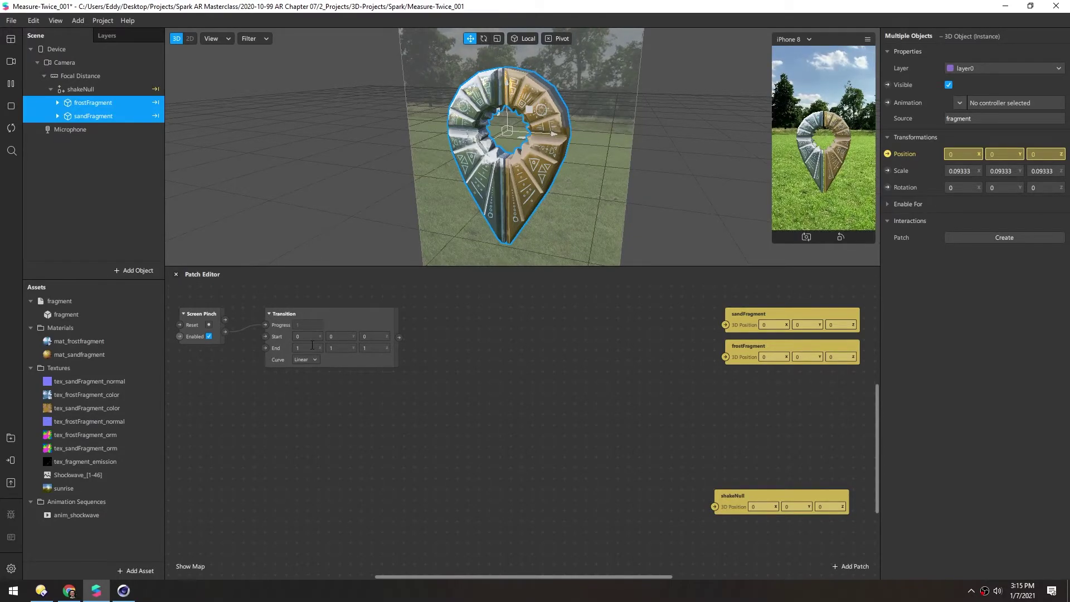
pyautogui.click(340, 348)
pyautogui.write('0')
pyautogui.press('Return')
pyautogui.click(371, 348)
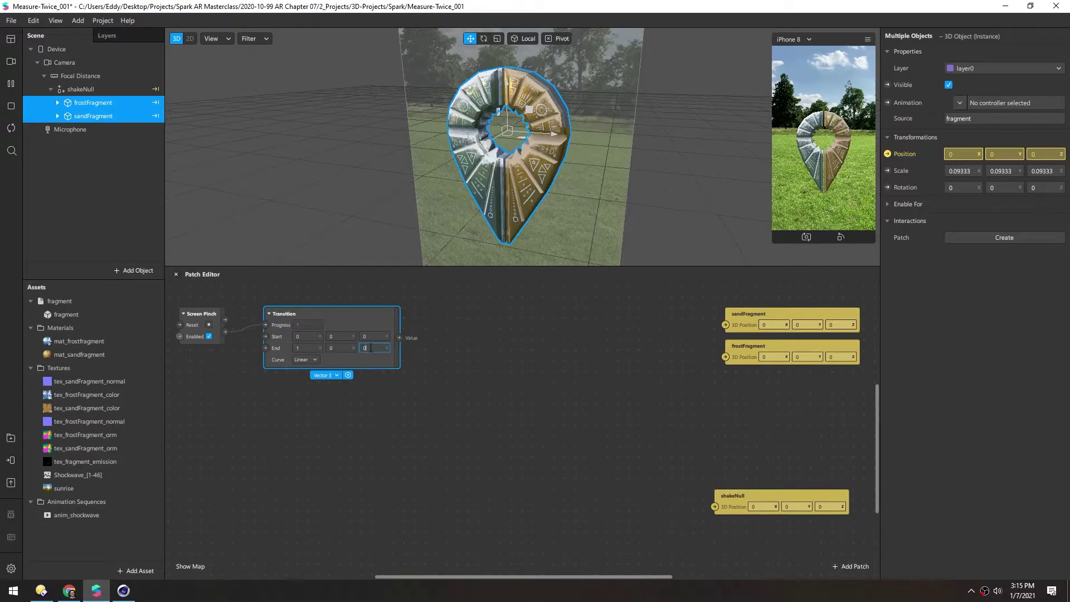
pyautogui.write('0')
pyautogui.press('Return')
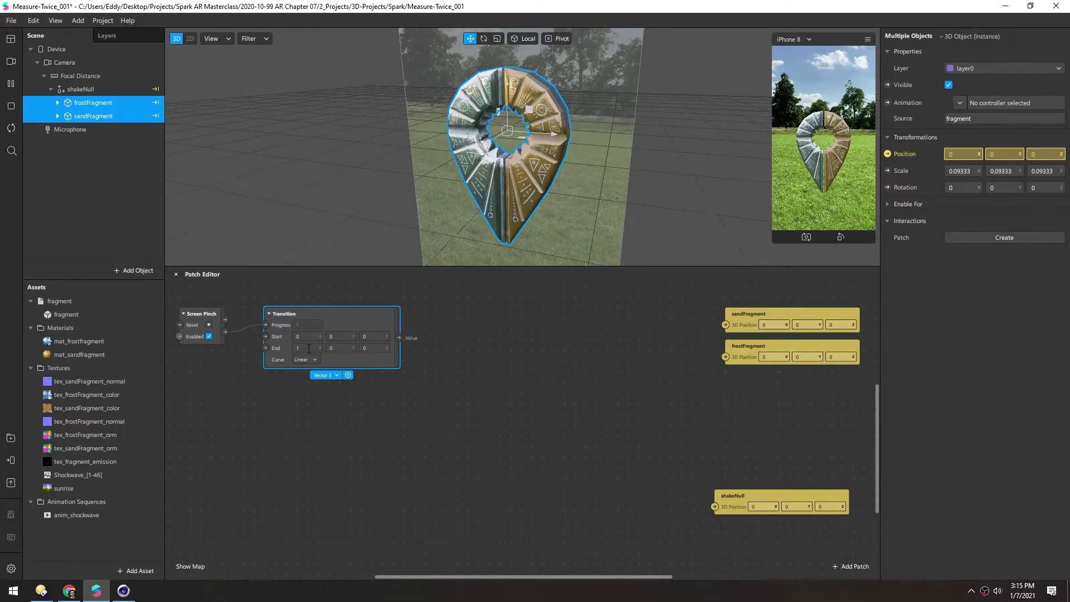
pyautogui.click(308, 349)
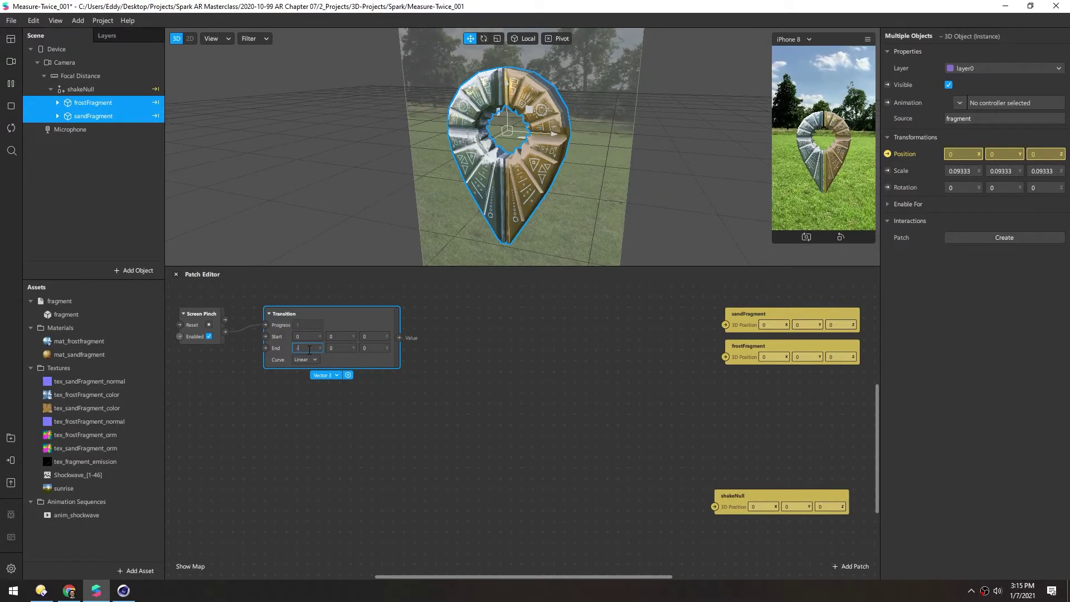
pyautogui.press('Return')
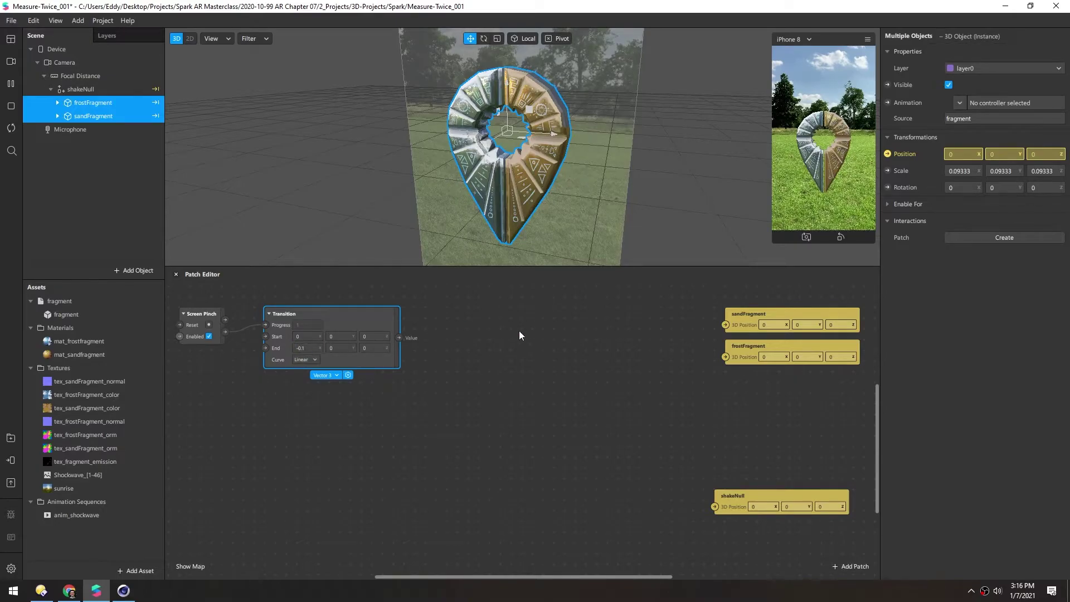
# Step: Connect Transition's output to frostFragment's 3D Position and set the X component of its End value to -0.08
pyautogui.moveTo(399, 337); pyautogui.dragTo(725, 357)
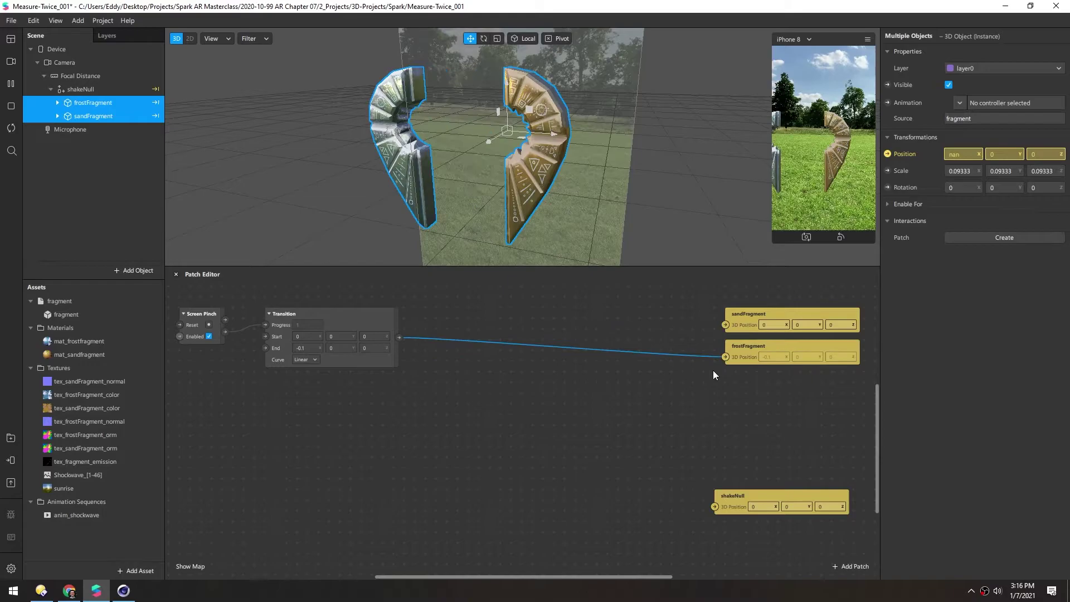
pyautogui.keyDown('alt'); pyautogui.moveTo(477, 160); pyautogui.dragTo(507, 136); pyautogui.keyUp('alt')
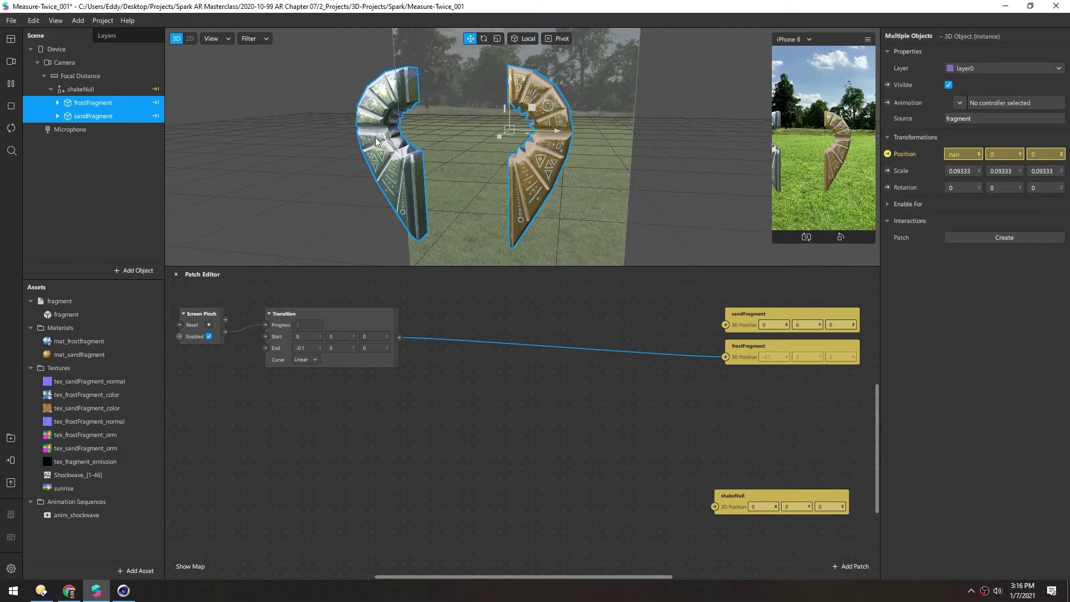
pyautogui.click(307, 347)
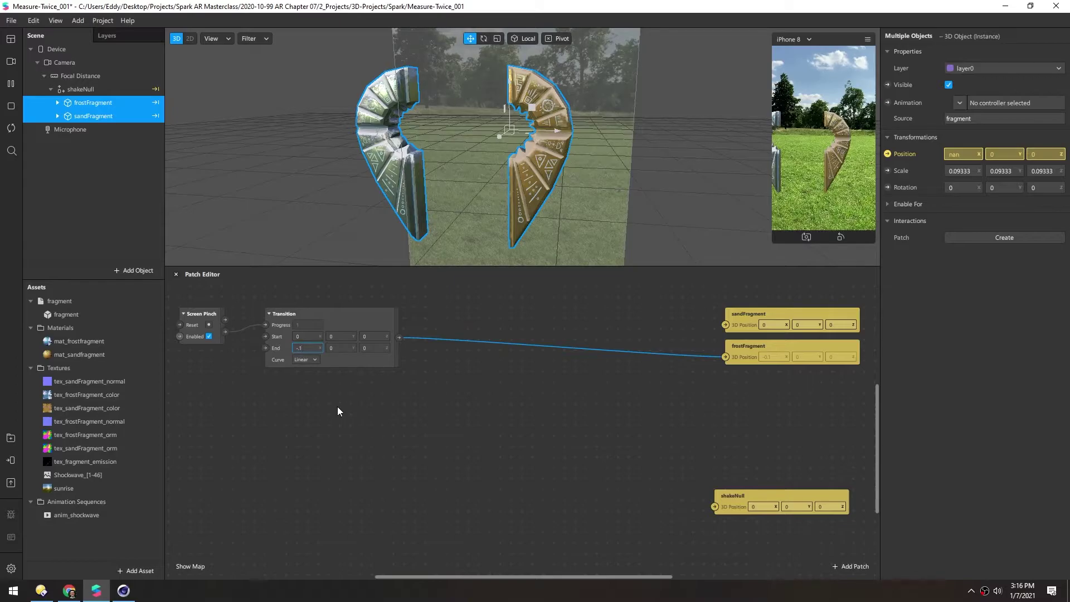
pyautogui.write('-0.08')
pyautogui.press('Return')
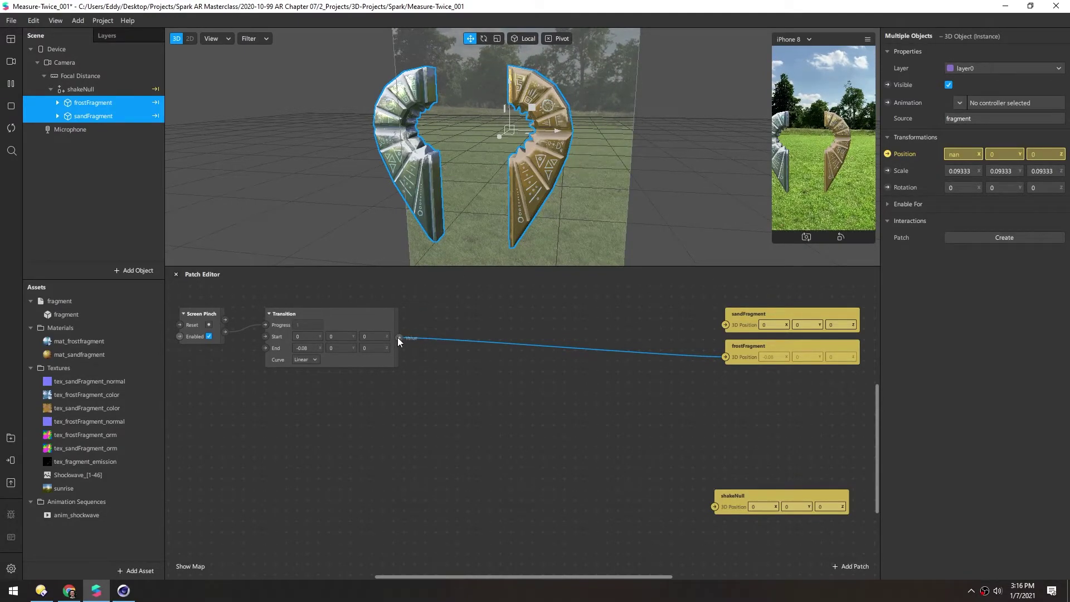
# Step: Insert a Negate patch between Transition's output and sandFragment's 3D Position, and line it up beside the Transition patch
pyautogui.moveTo(397, 337); pyautogui.dragTo(493, 319)
pyautogui.write('neg')
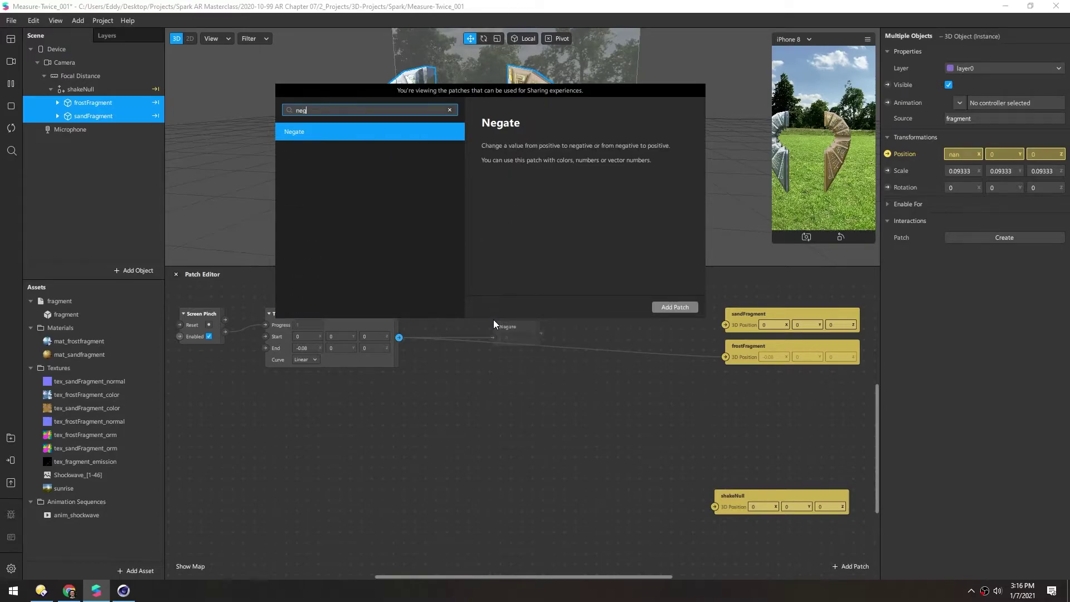
pyautogui.press('Return')
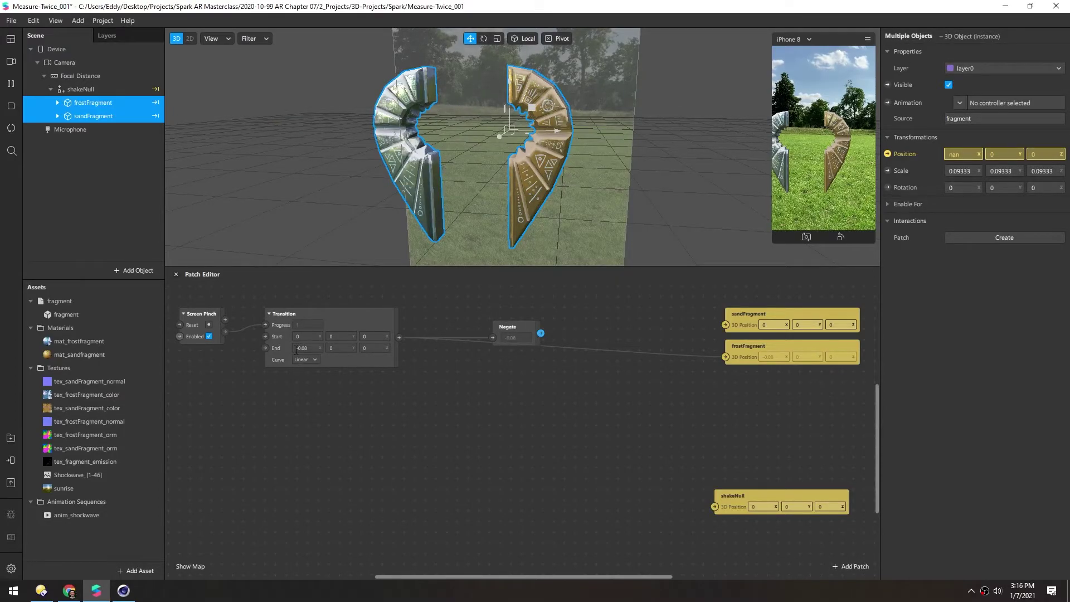
pyautogui.moveTo(539, 333); pyautogui.dragTo(724, 325)
pyautogui.moveTo(520, 330); pyautogui.dragTo(452, 315)
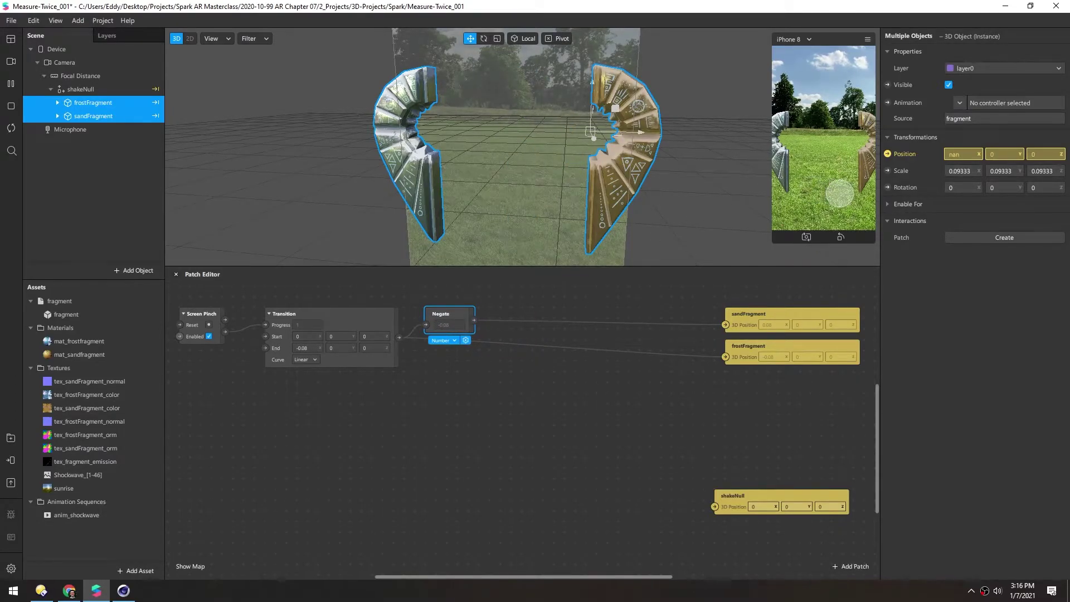
# Step: Test the pinch on both fragments in the preview, restarting the effect between attempts
pyautogui.keyDown('alt'); pyautogui.moveTo(840, 191); pyautogui.dragTo(833, 161); pyautogui.keyUp('alt')
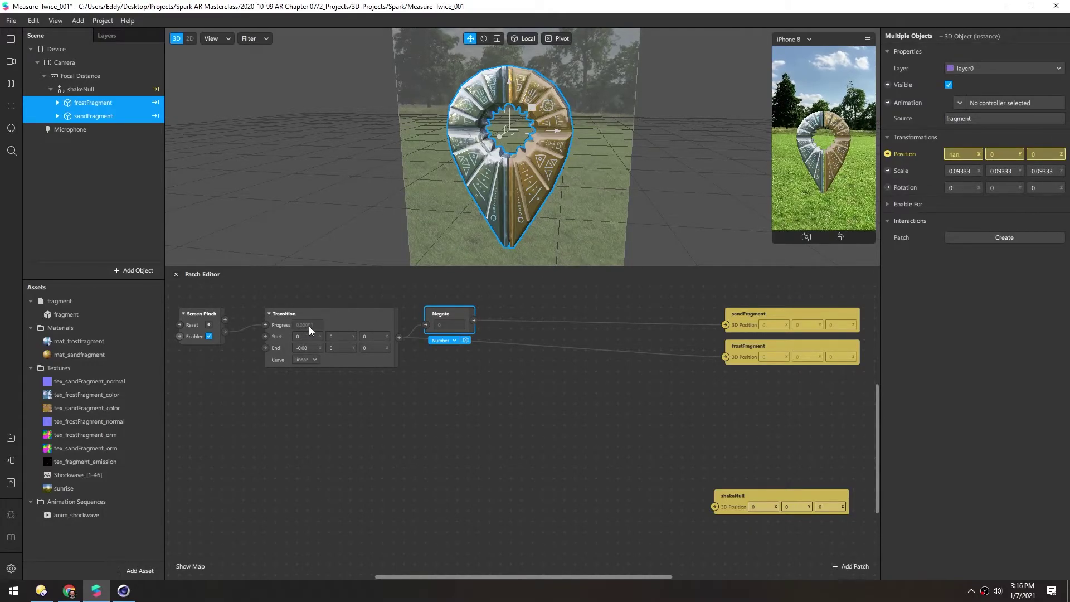
pyautogui.click(10, 132)
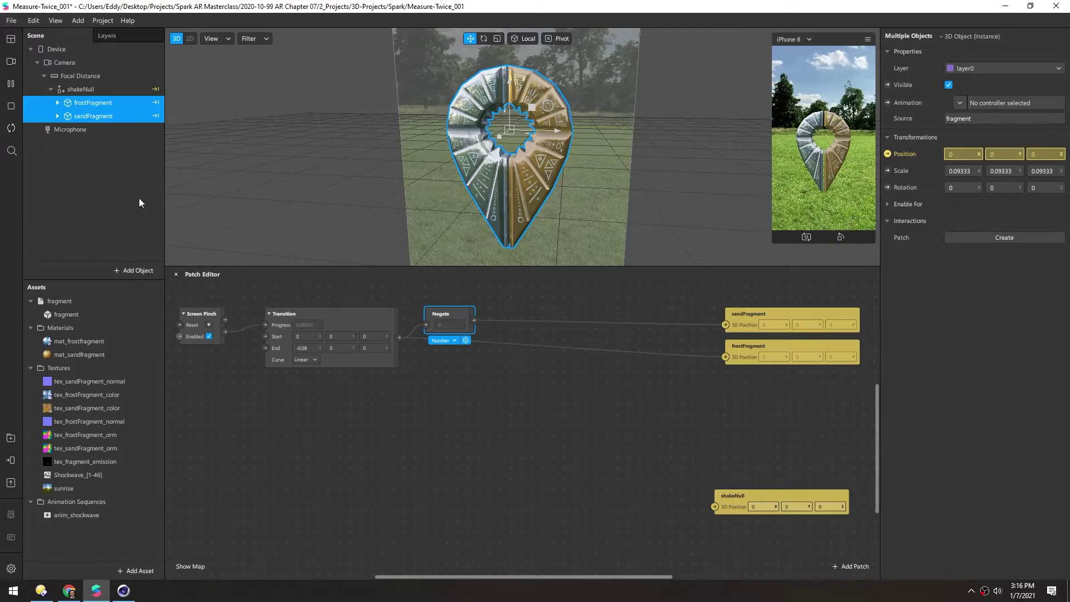
pyautogui.moveTo(851, 210)
pyautogui.keyDown('alt'); pyautogui.mouseDown()
pyautogui.moveTo(834, 162)
pyautogui.moveTo(848, 207)
pyautogui.mouseUp(); pyautogui.keyUp('alt')
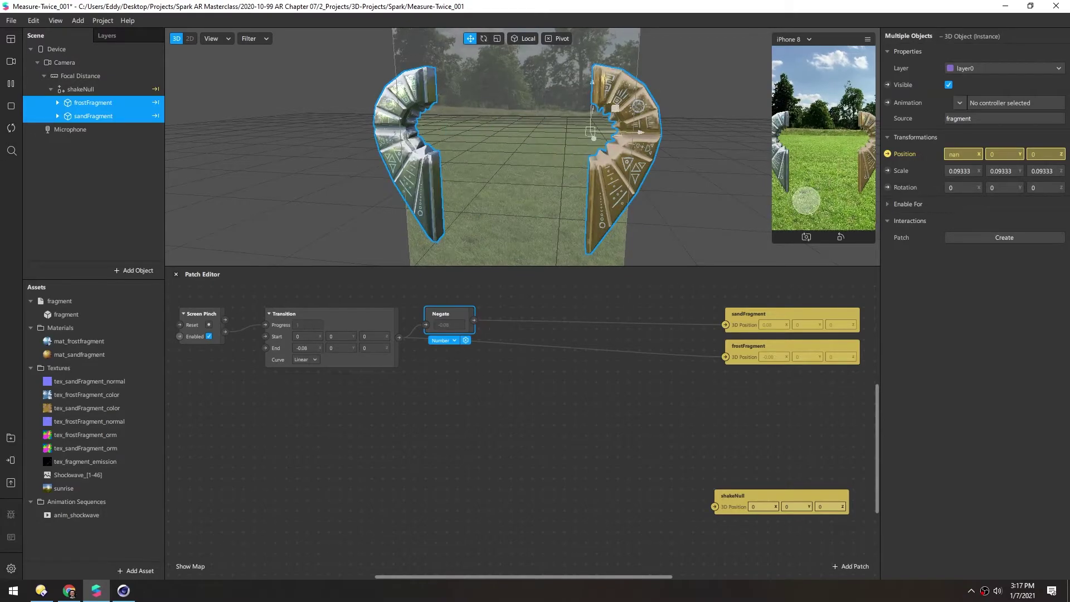
# Step: Enlarge the iPhone 8 preview and examine how pinching at different finger distances moves the fragments, restarting the effect once
pyautogui.moveTo(776, 241); pyautogui.dragTo(736, 366)
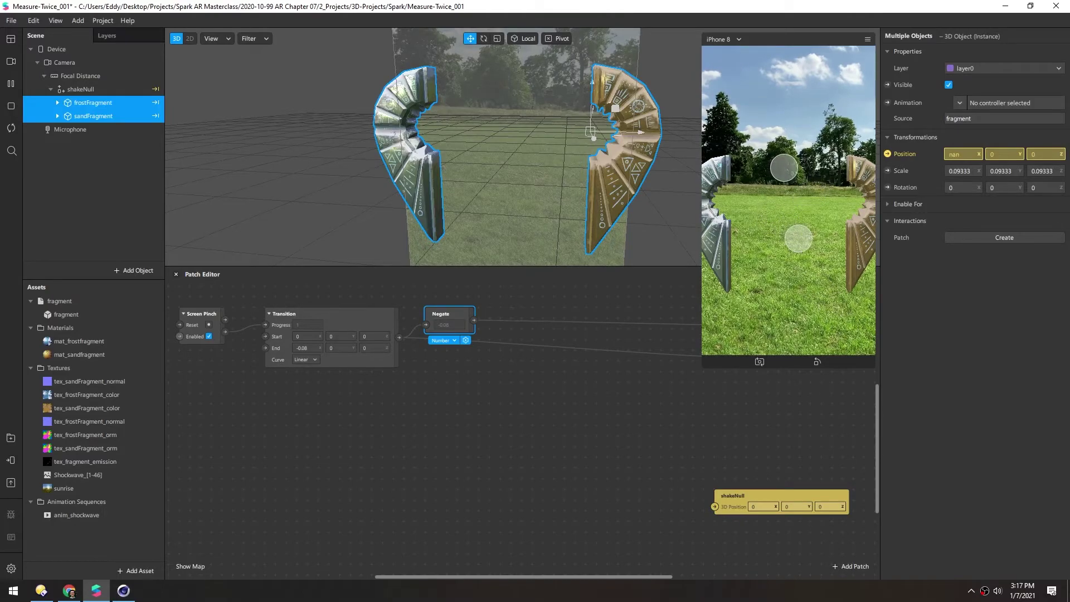
pyautogui.moveTo(861, 342); pyautogui.dragTo(791, 203)
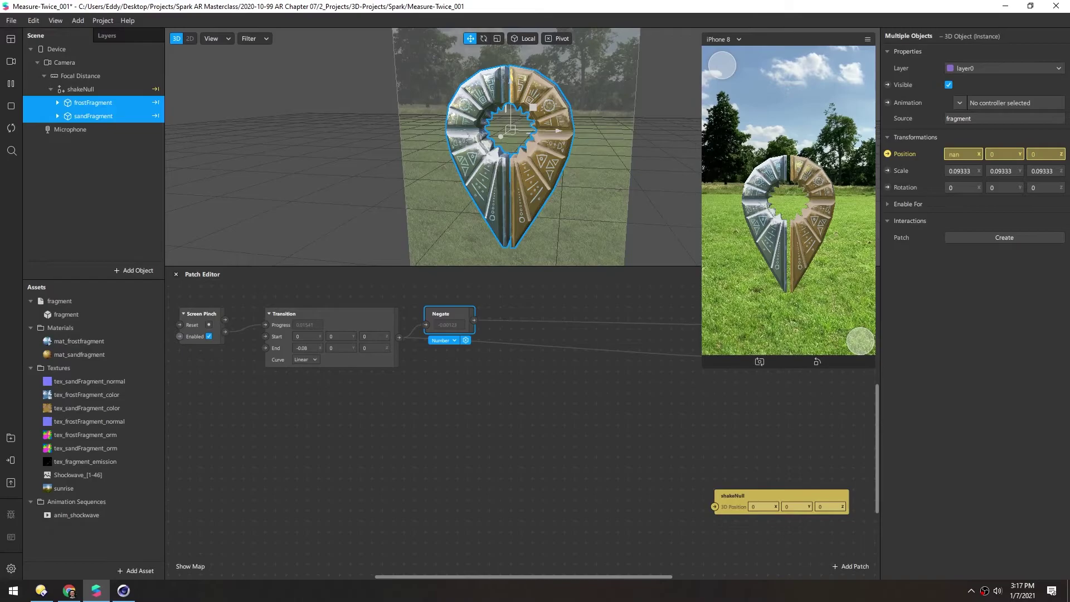
pyautogui.moveTo(861, 341); pyautogui.dragTo(791, 203)
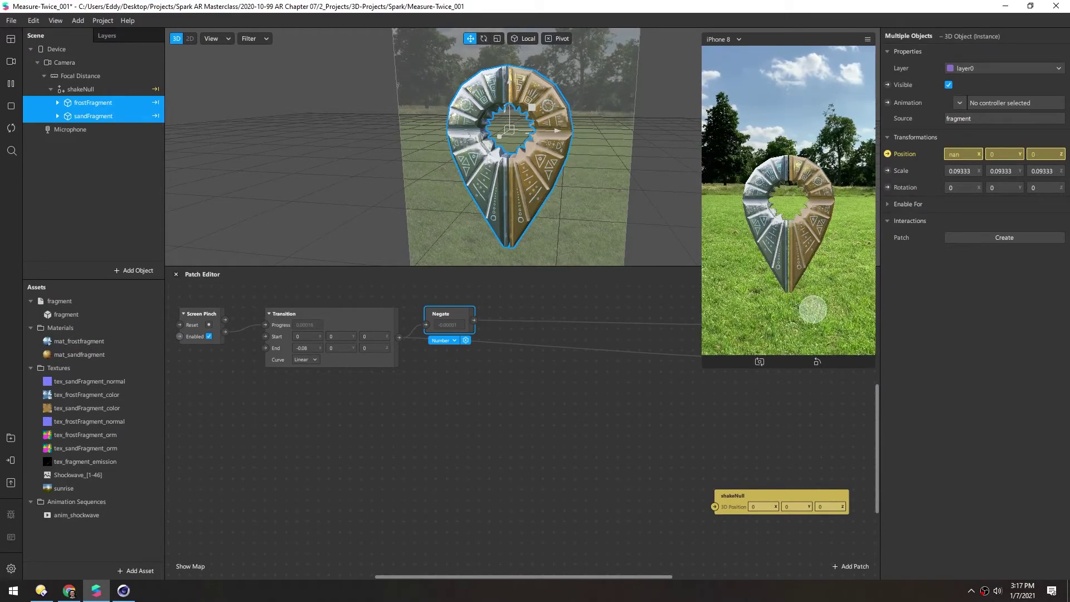
pyautogui.moveTo(810, 246)
pyautogui.mouseDown()
pyautogui.moveTo(831, 298)
pyautogui.moveTo(804, 231)
pyautogui.mouseUp()
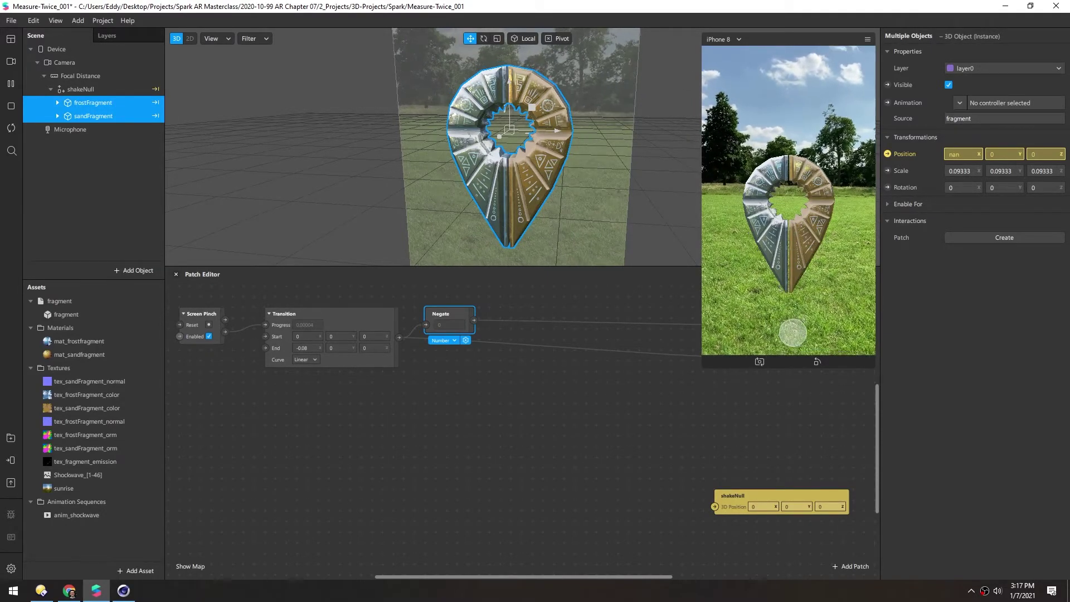
pyautogui.click(11, 129)
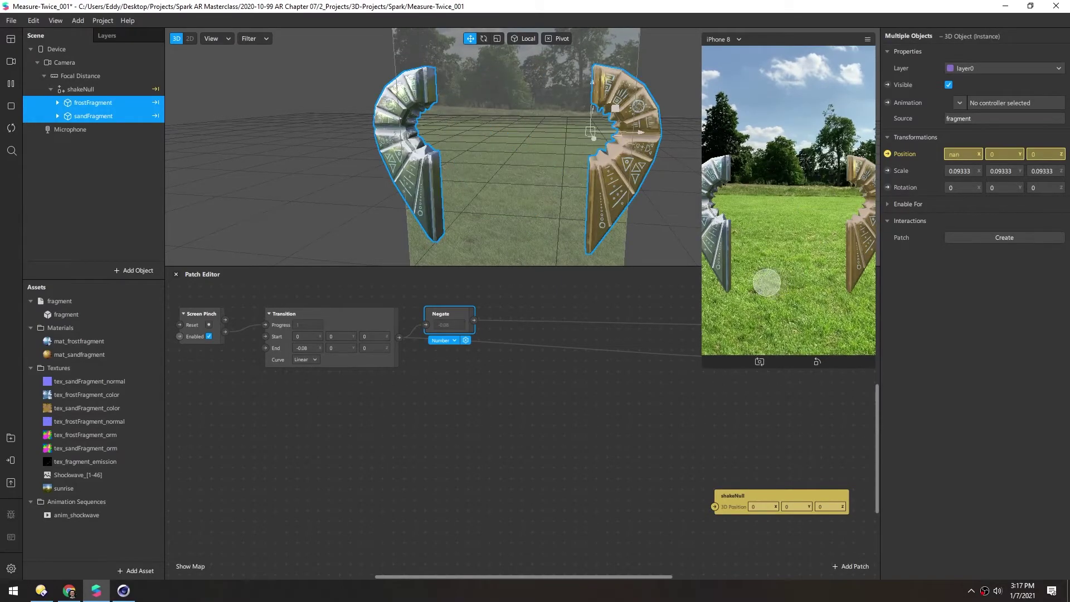
pyautogui.moveTo(829, 335)
pyautogui.keyDown('alt'); pyautogui.mouseDown()
pyautogui.moveTo(810, 200)
pyautogui.moveTo(812, 269)
pyautogui.moveTo(908, 442)
pyautogui.moveTo(815, 268)
pyautogui.mouseUp(); pyautogui.keyUp('alt')
pyautogui.keyDown('alt'); pyautogui.moveTo(815, 268); pyautogui.dragTo(802, 234); pyautogui.keyUp('alt')
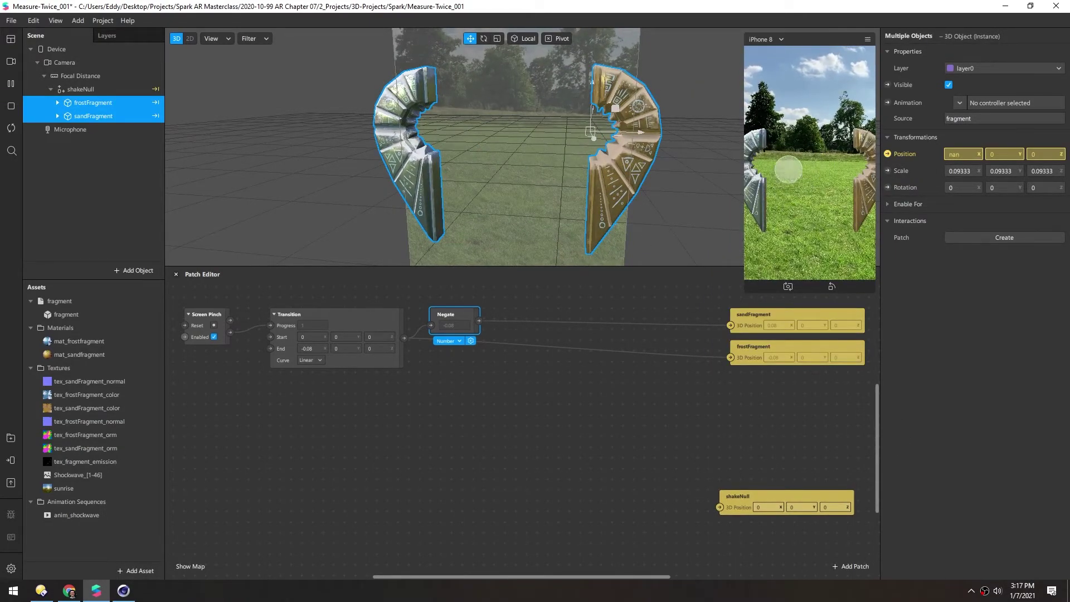
# Step: Place the shakeNull patch below the frostFragment patch and stack three new Transition patches under the existing Transition patch
pyautogui.moveTo(731, 500); pyautogui.dragTo(741, 409)
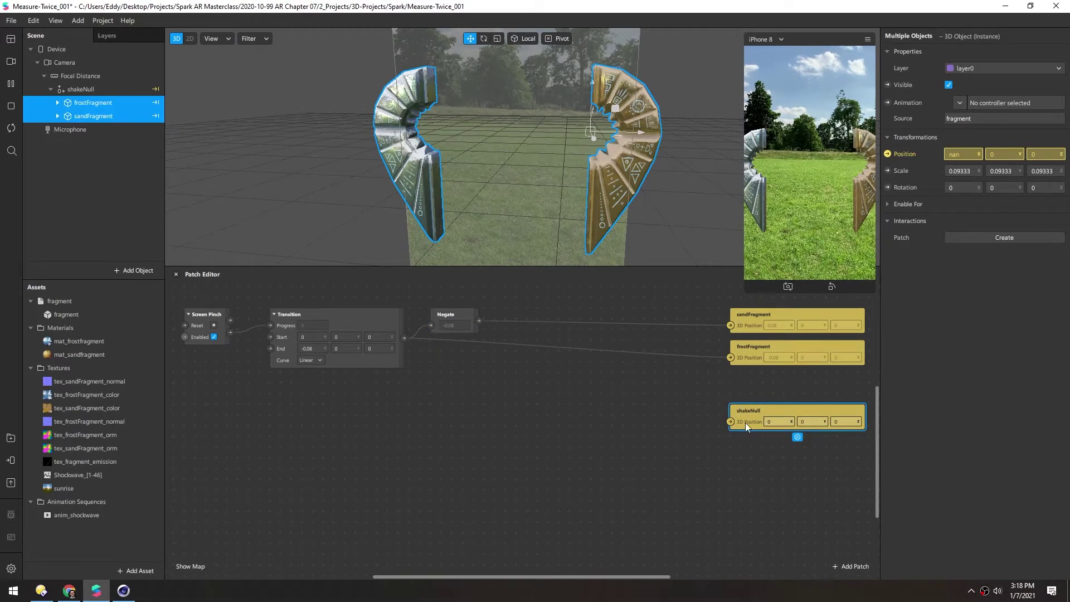
pyautogui.click(316, 421)
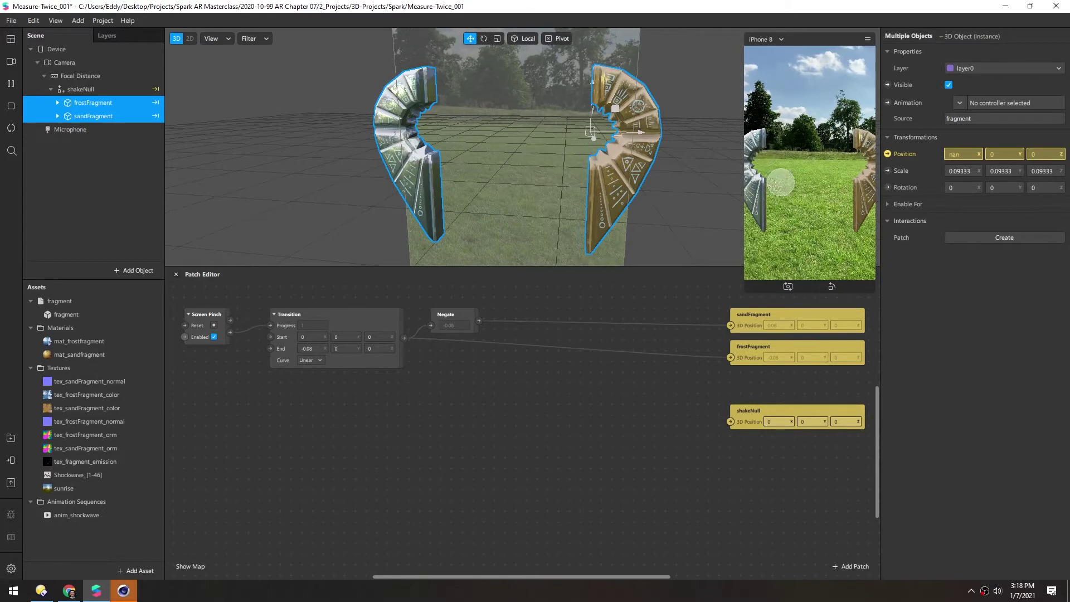
pyautogui.doubleClick(339, 419)
pyautogui.write('trans')
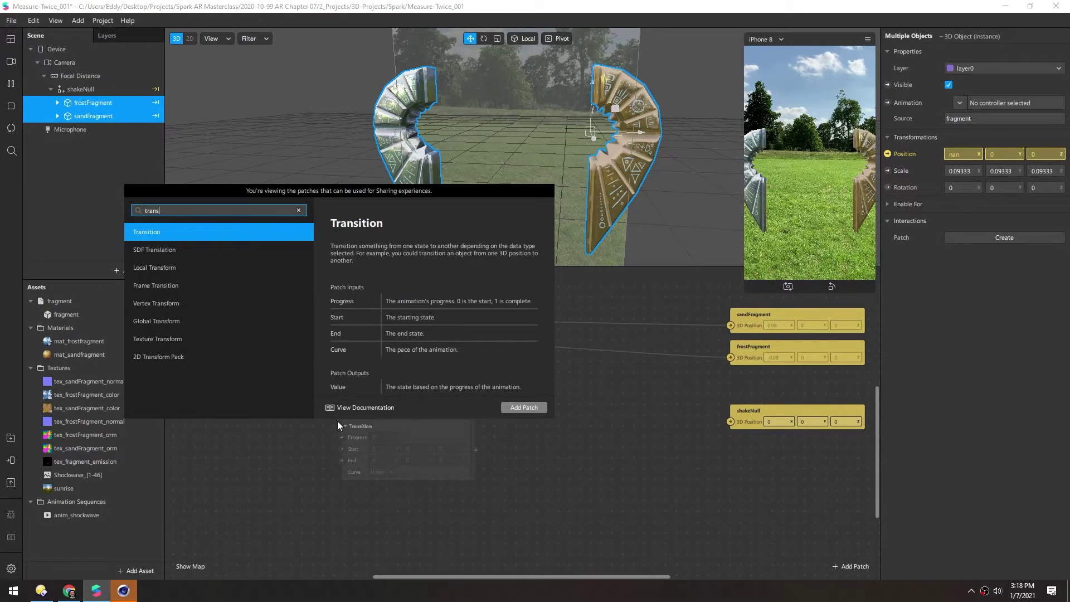
pyautogui.press('Return')
pyautogui.moveTo(370, 431); pyautogui.dragTo(283, 510)
pyautogui.hotkey('ctrl', 'v')
pyautogui.hotkey('ctrl', 'v')
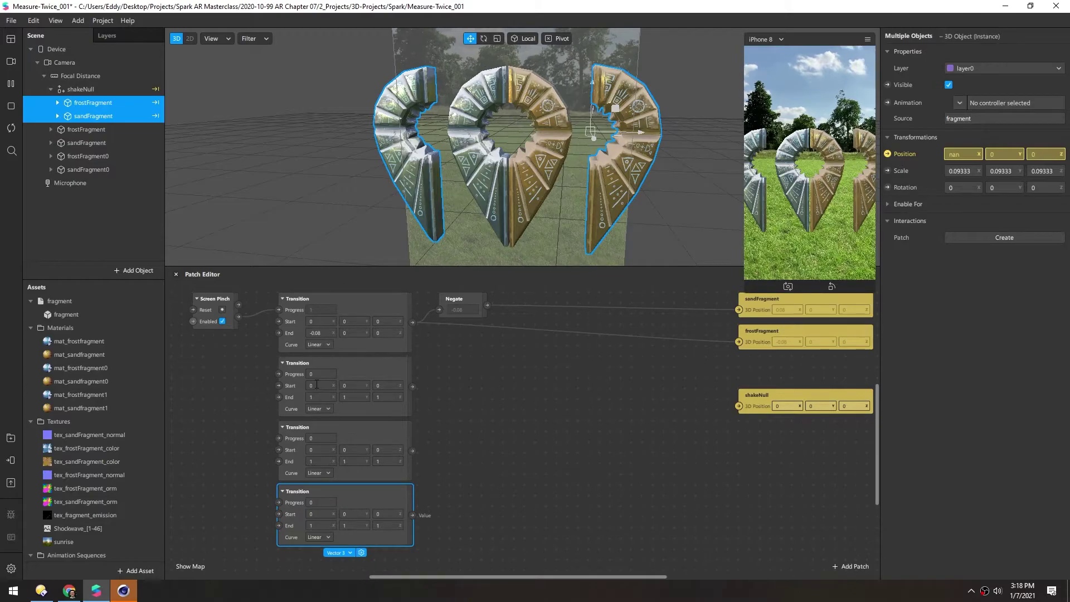
# Step: Set the X, Y and Z End values of all three new Transition patches to 0
pyautogui.click(320, 398)
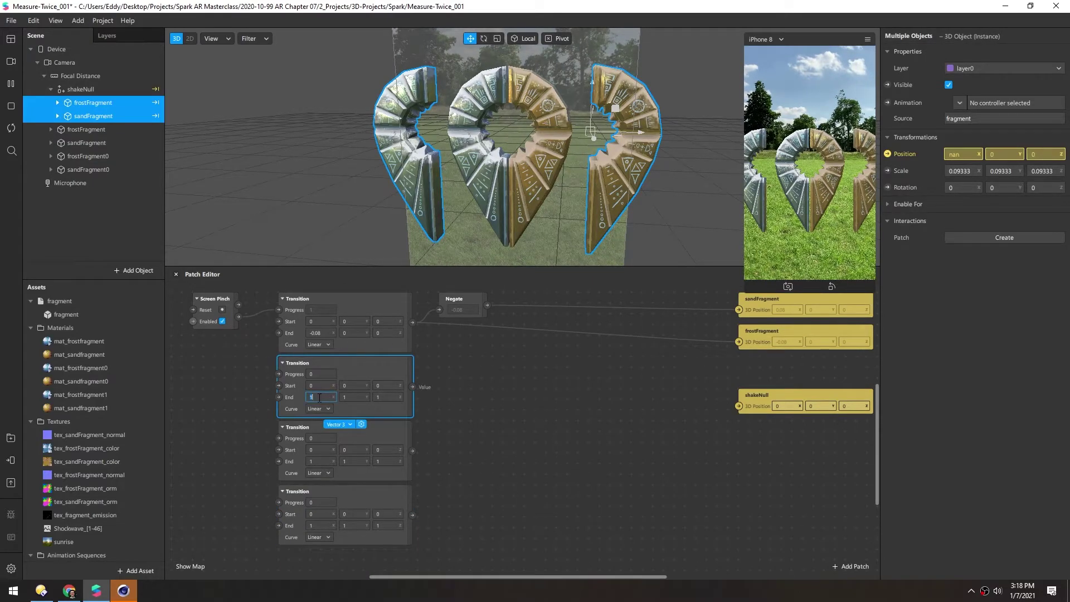
pyautogui.write('0')
pyautogui.click(354, 396)
pyautogui.click(386, 397)
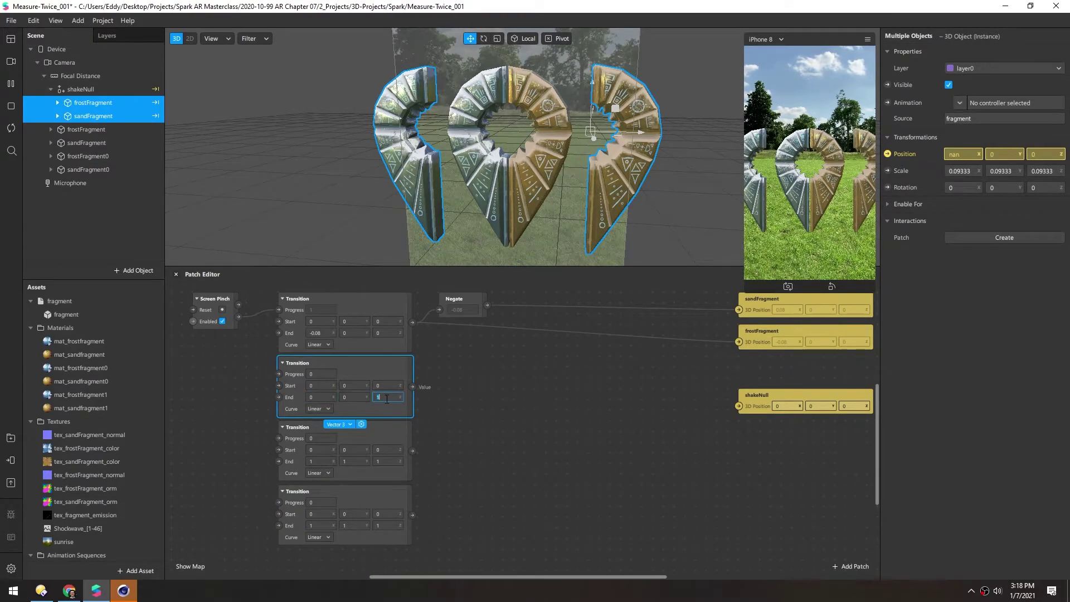
pyautogui.click(320, 460)
pyautogui.write('0')
pyautogui.click(353, 461)
pyautogui.write('0')
pyautogui.click(386, 460)
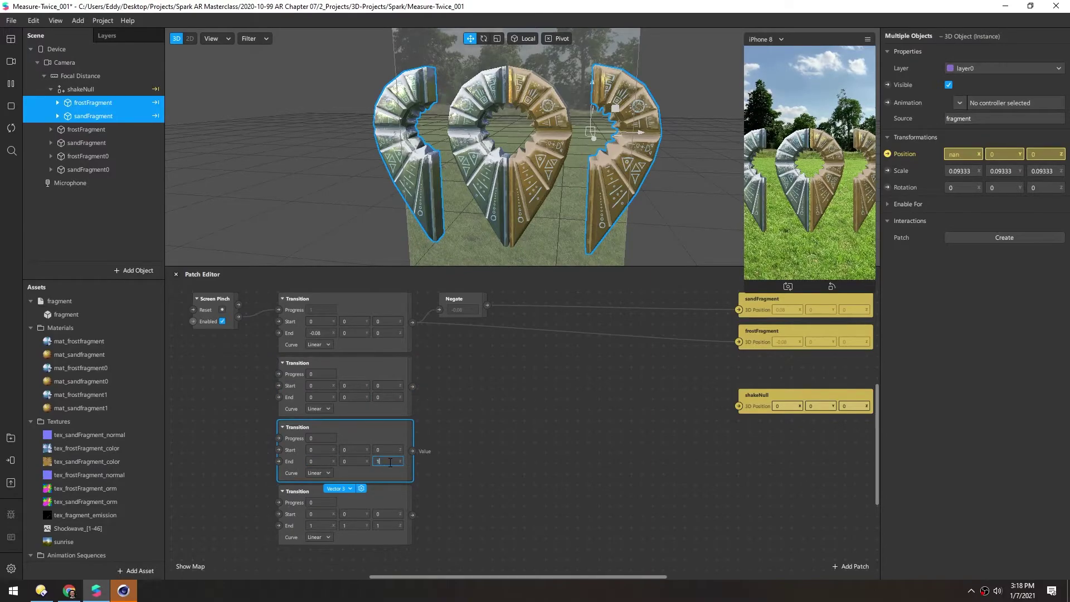
pyautogui.write('0')
pyautogui.click(388, 526)
pyautogui.write('0')
pyautogui.click(350, 526)
pyautogui.write('0')
pyautogui.click(312, 526)
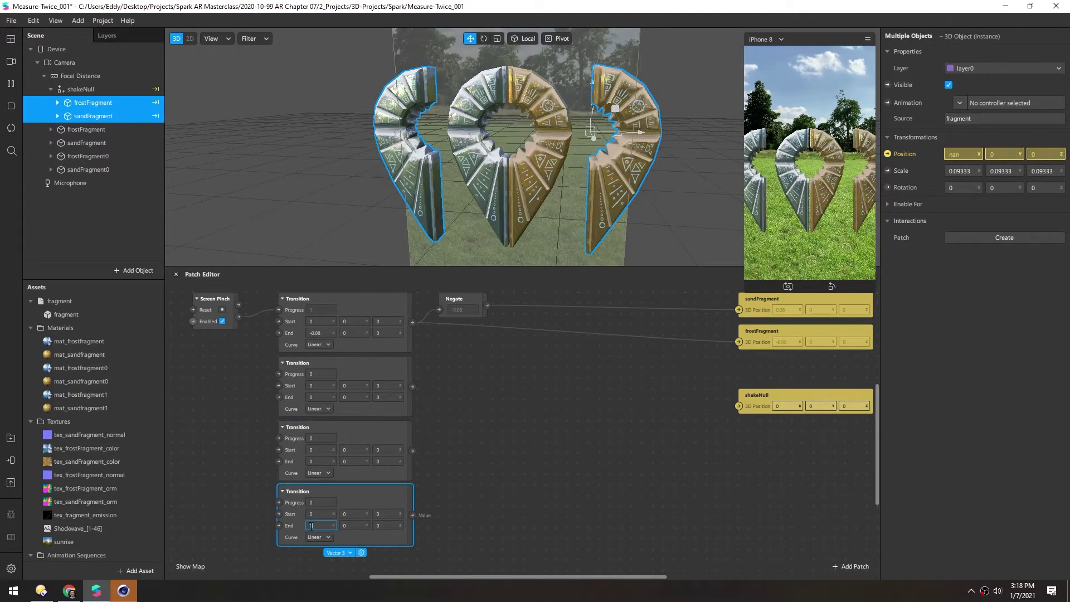
# Step: Add a Loop Animation patch with its Duration driven by Screen Pinch's Scale output, and place it below the Screen Pinch patch
pyautogui.moveTo(261, 321); pyautogui.dragTo(305, 318, button='middle')
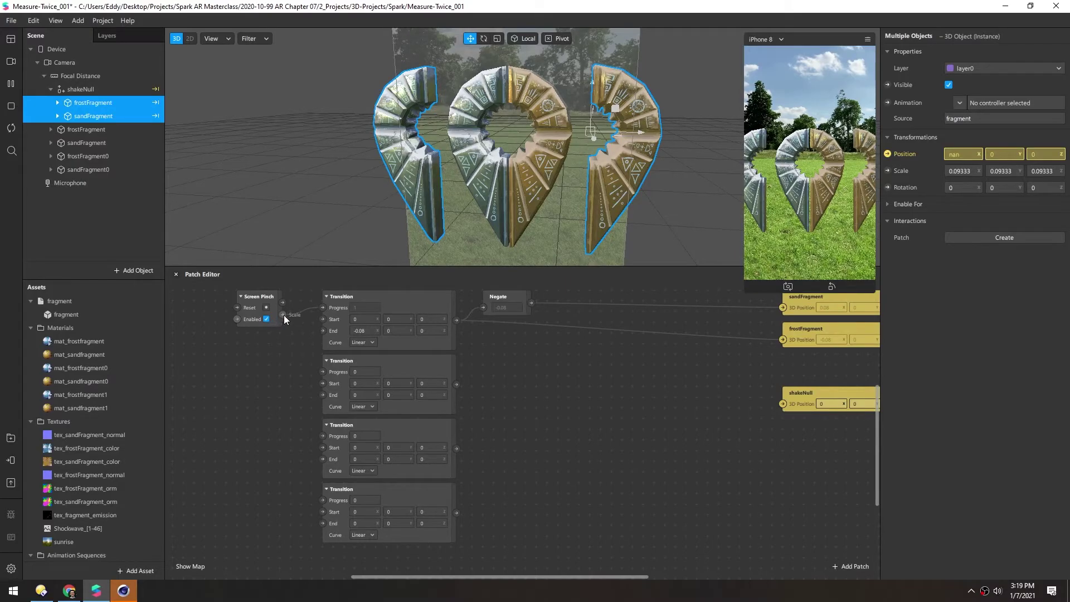
pyautogui.moveTo(282, 315); pyautogui.dragTo(246, 412)
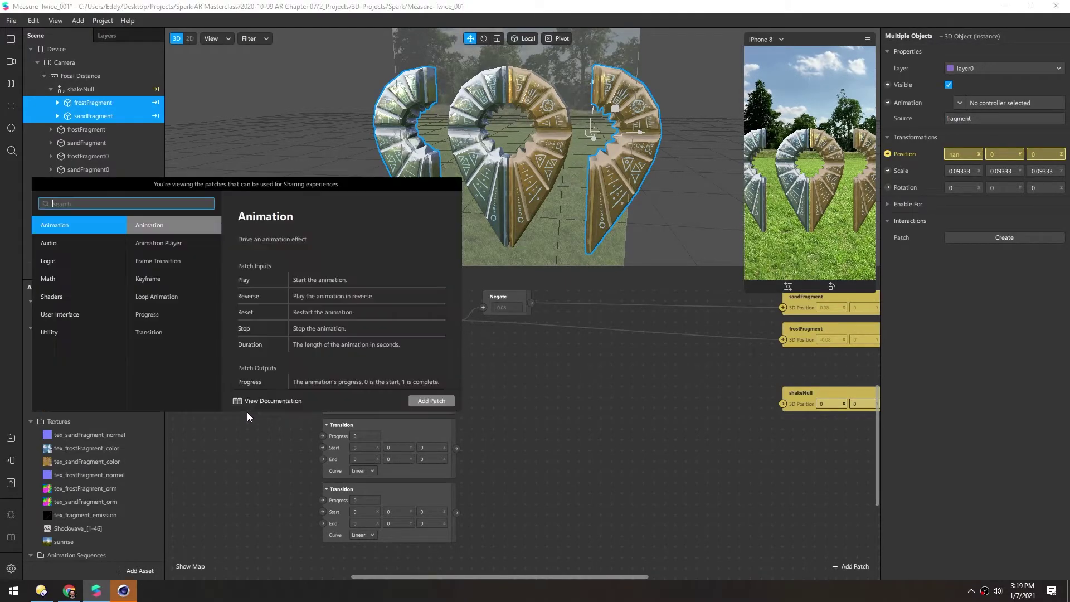
pyautogui.write('loop')
pyautogui.press('Return')
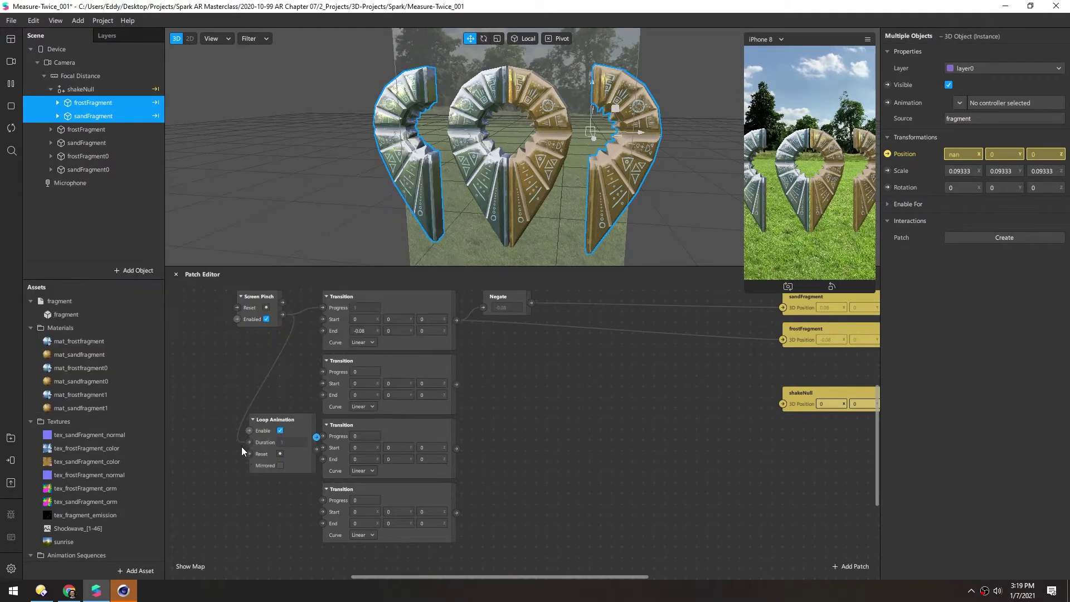
pyautogui.click(249, 422)
pyautogui.moveTo(248, 422); pyautogui.dragTo(245, 418)
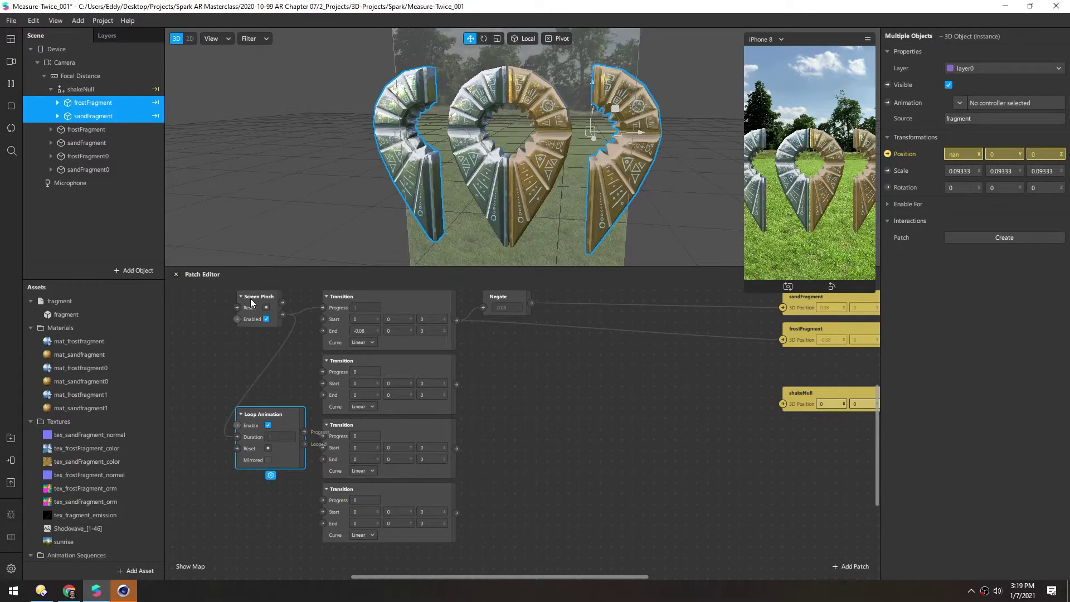
pyautogui.click(284, 315)
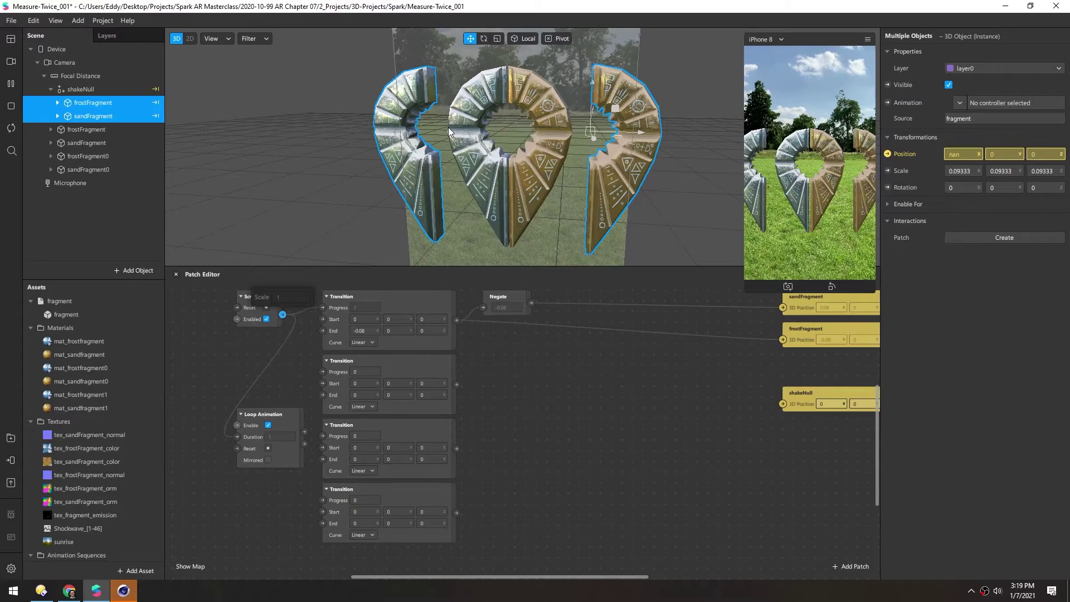
# Step: Delete the four duplicate fragment objects that sit outside shakeNull in the scene
pyautogui.click(386, 517)
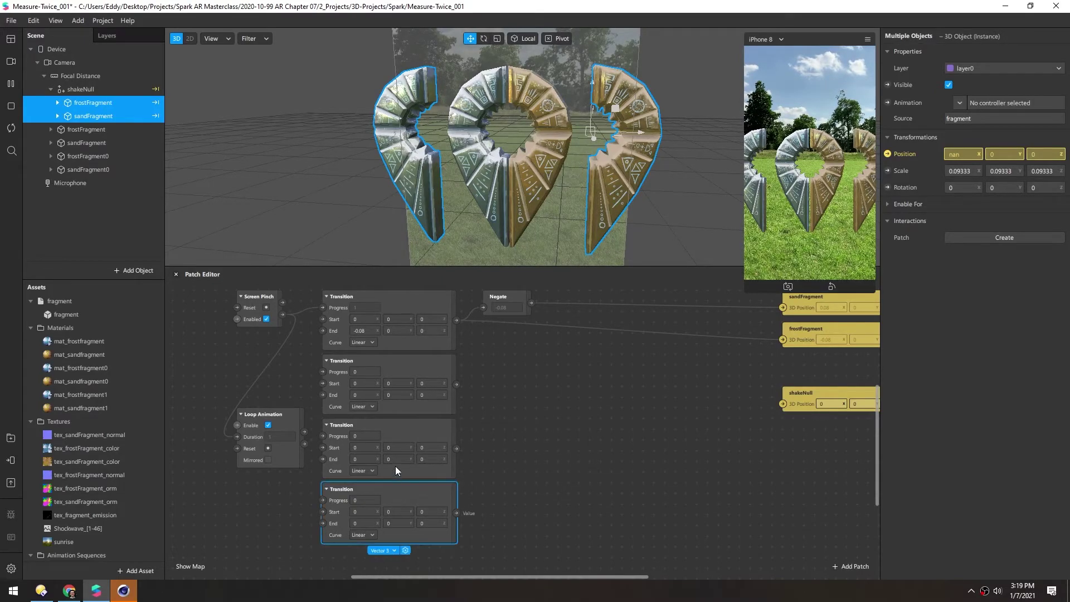
pyautogui.click(393, 432)
pyautogui.click(390, 368)
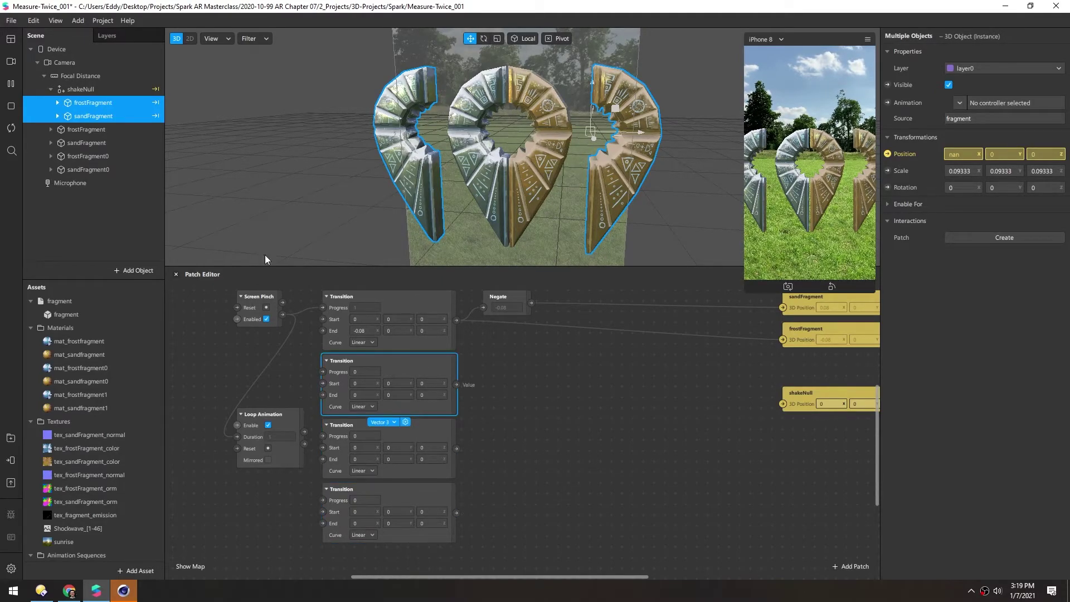
pyautogui.click(92, 168)
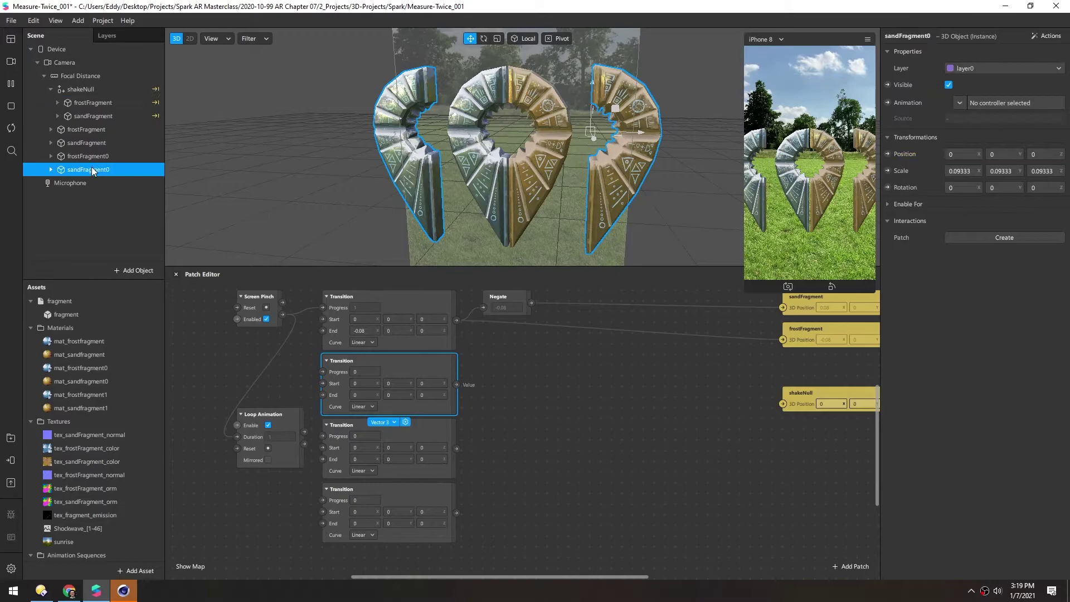
pyautogui.keyDown('shift'); pyautogui.click(80, 130); pyautogui.keyUp('shift')
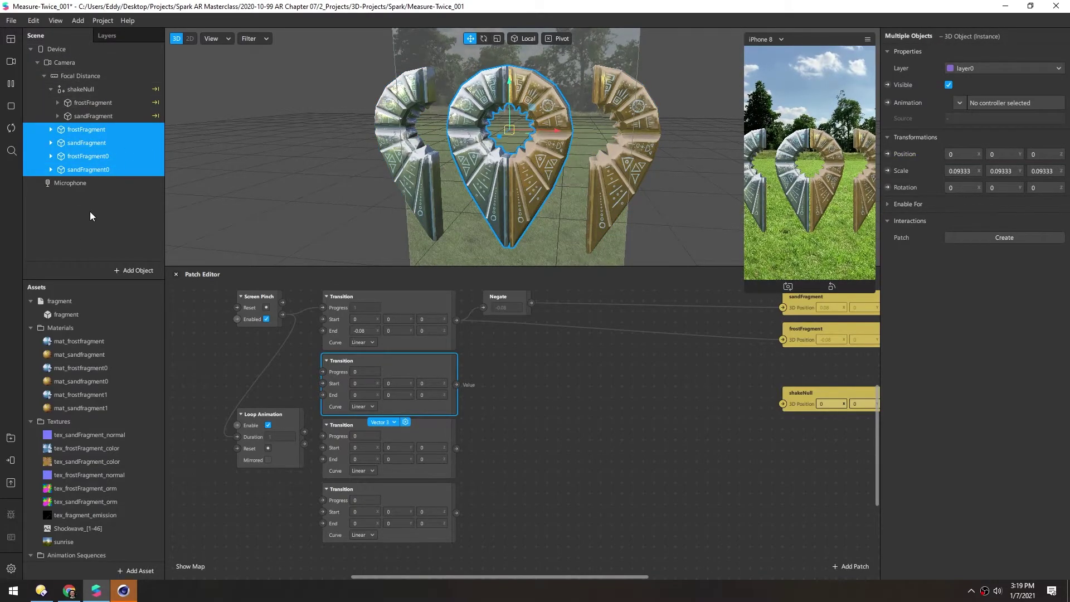
pyautogui.press('Delete')
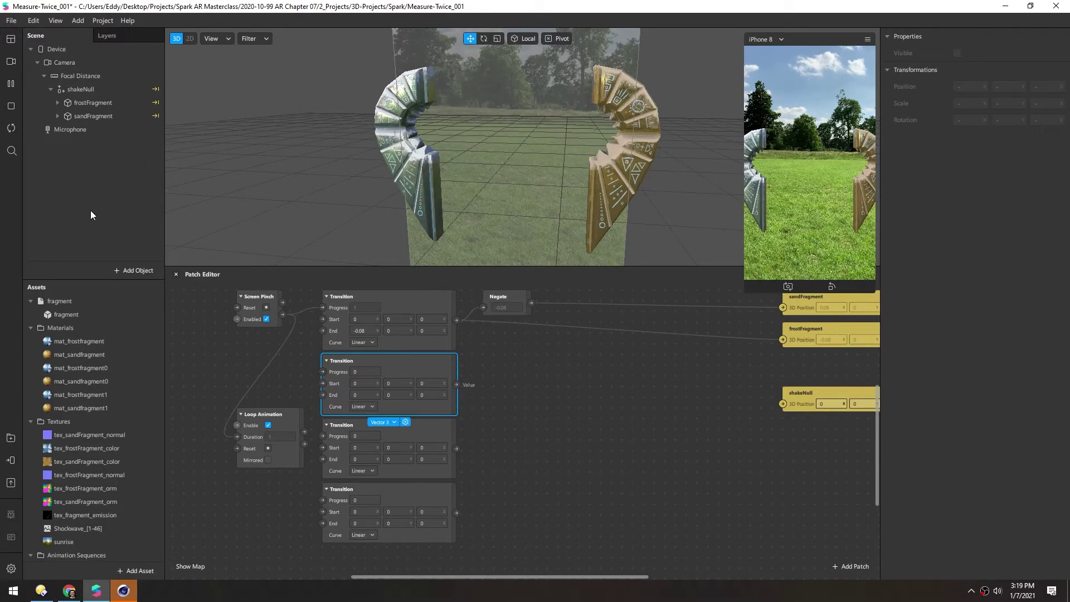
# Step: Connect Loop Animation's Progress output to the Progress input of the three lower Transition patches
pyautogui.click(213, 510)
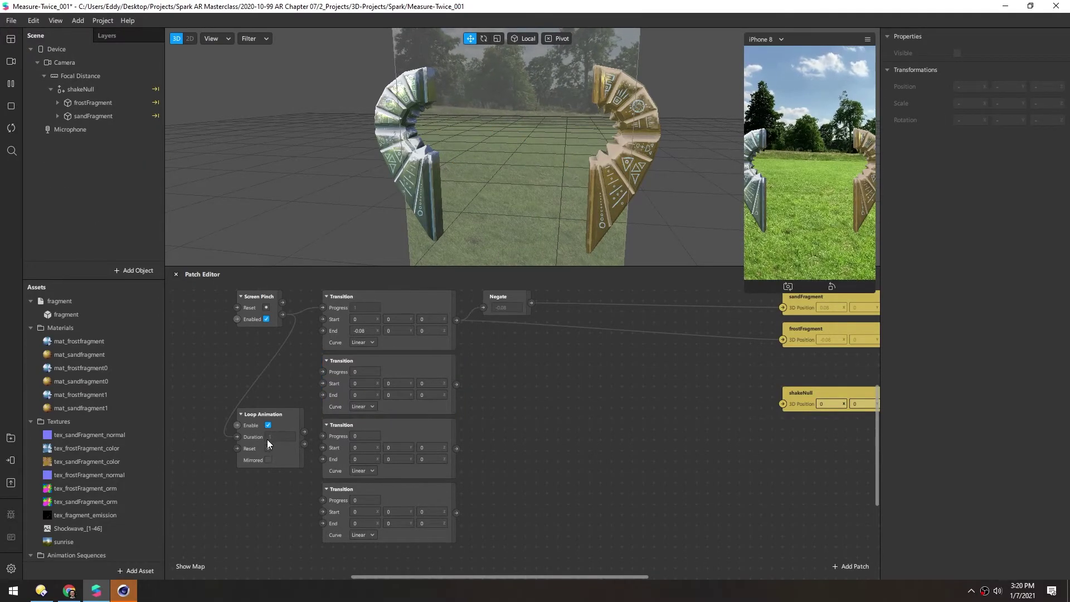
pyautogui.moveTo(304, 433); pyautogui.dragTo(322, 373)
pyautogui.moveTo(304, 433); pyautogui.dragTo(326, 500)
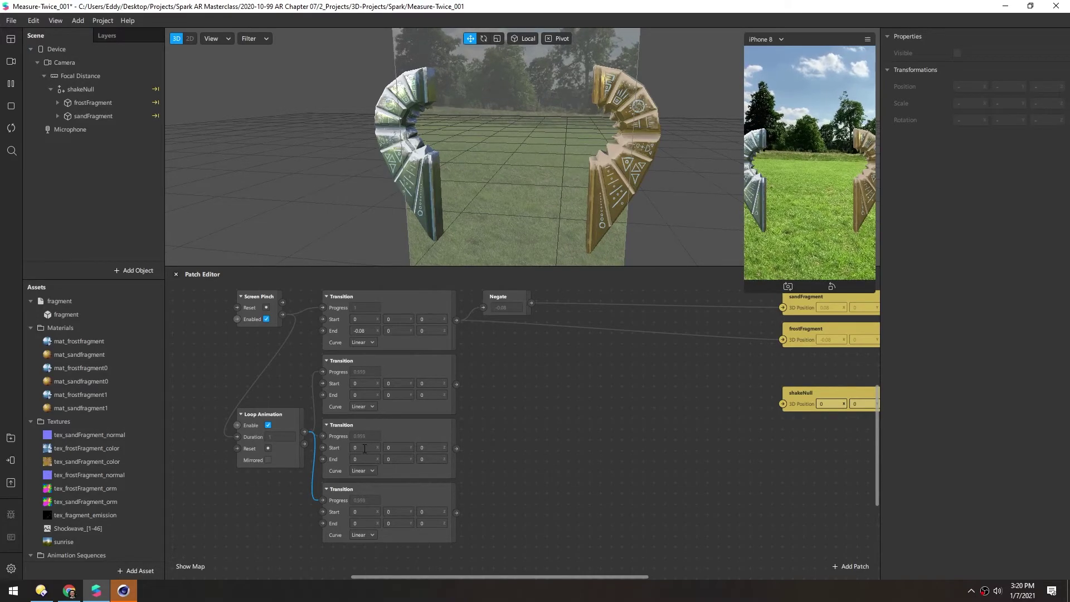
# Step: Set the X component of the second Transition patch's Start to -0.02 and its End to 0.02
pyautogui.click(365, 383)
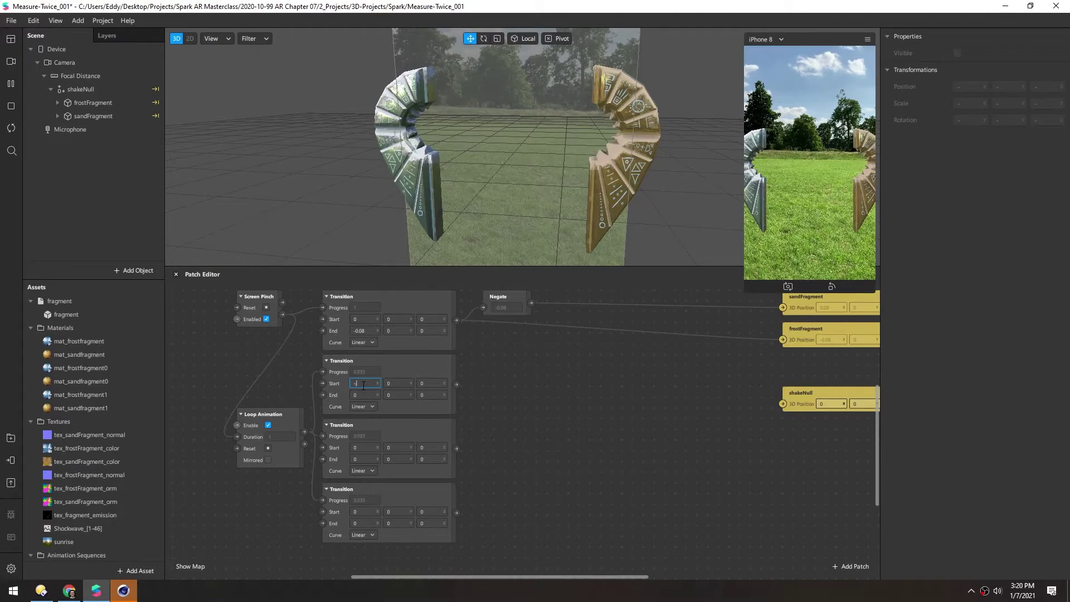
pyautogui.write('-.02')
pyautogui.click(361, 395)
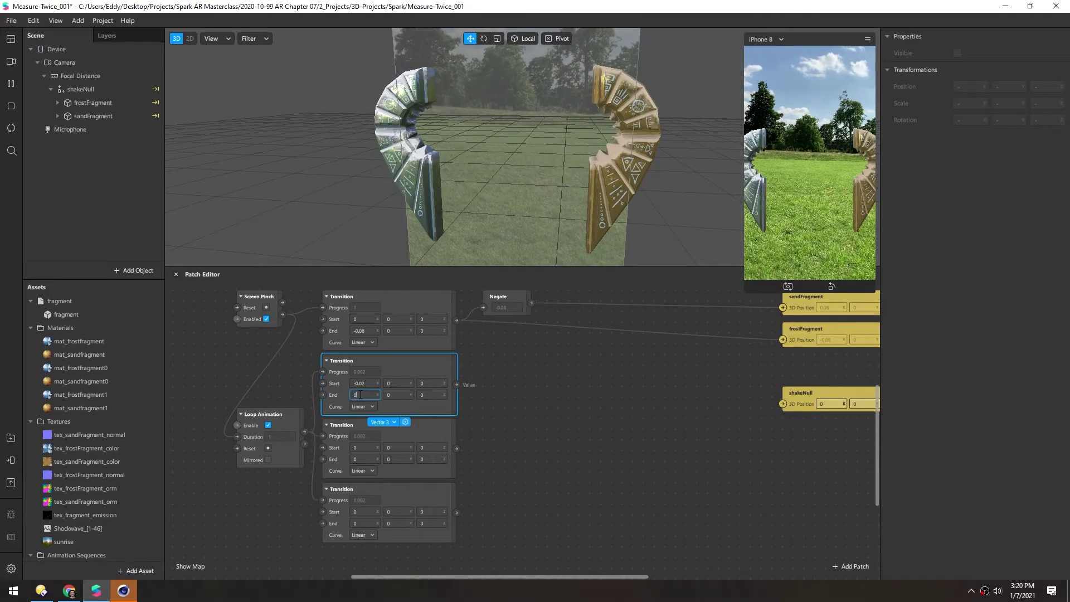
pyautogui.write('0.02')
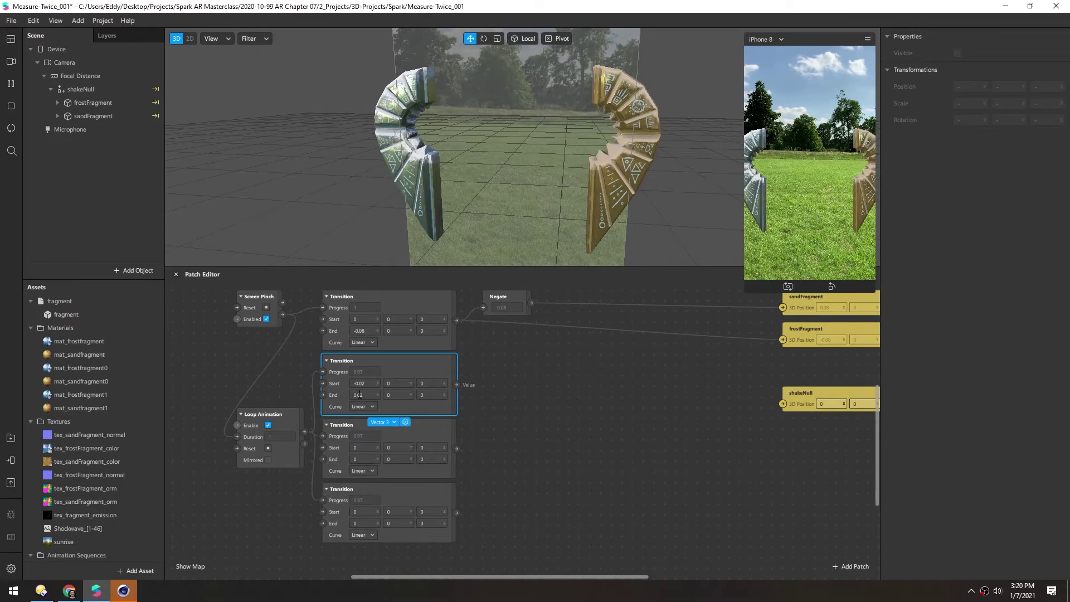
# Step: Sum the outputs of the three lower Transition patches through two chained Add patches
pyautogui.moveTo(458, 385); pyautogui.dragTo(533, 393)
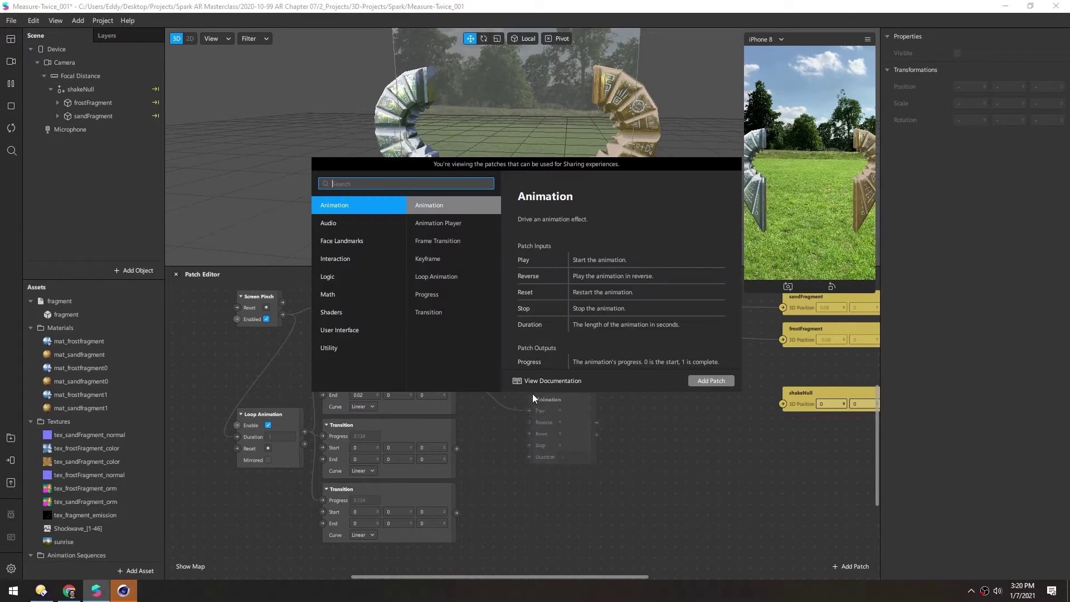
pyautogui.write('add')
pyautogui.press('Return')
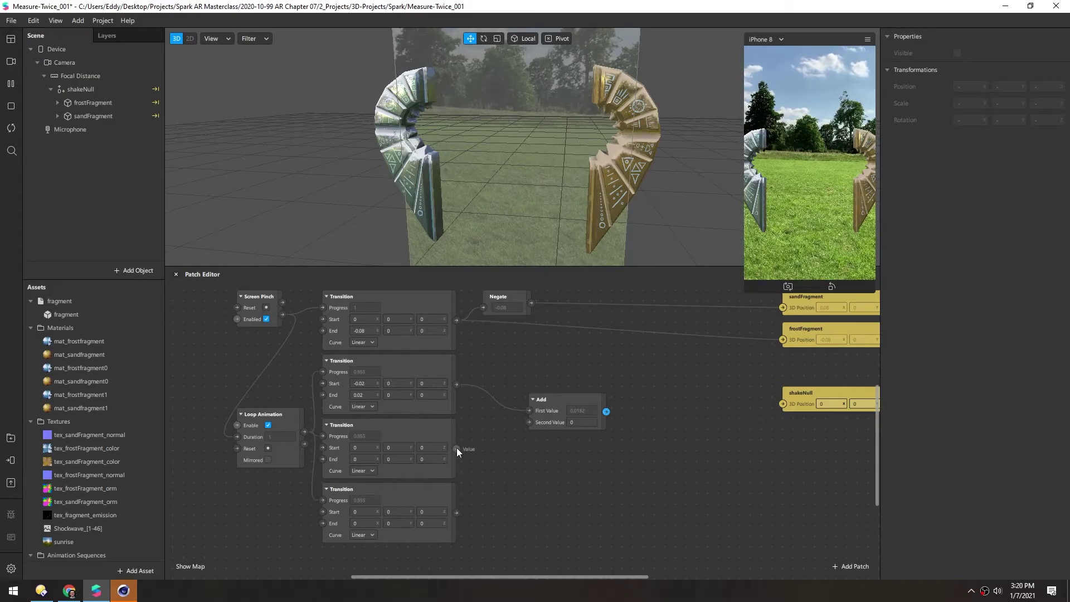
pyautogui.moveTo(456, 448); pyautogui.dragTo(602, 439)
pyautogui.write('add')
pyautogui.press('Return')
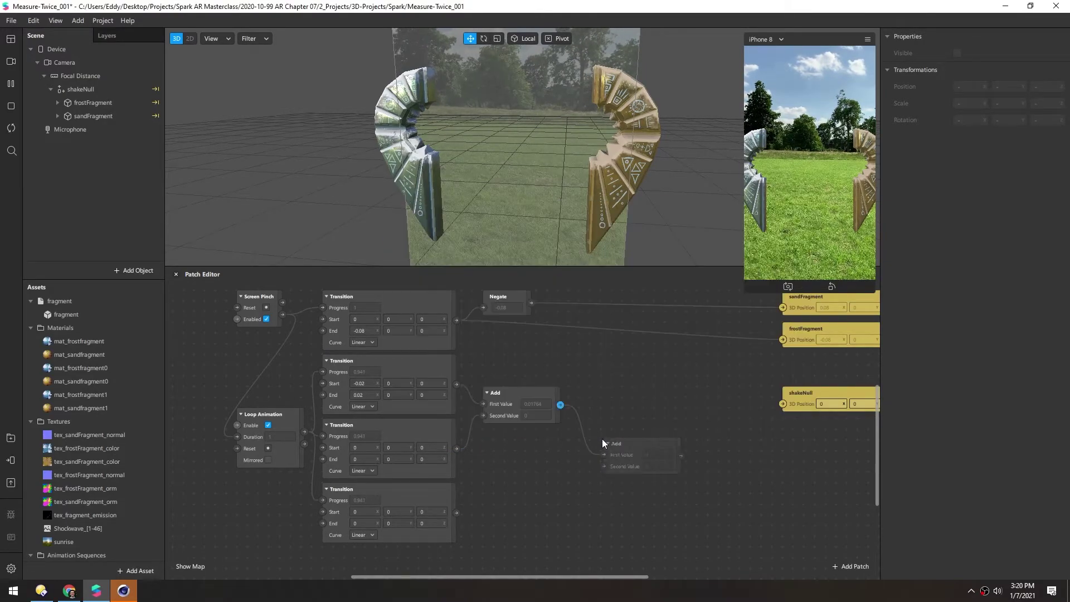
pyautogui.moveTo(456, 513); pyautogui.dragTo(598, 422)
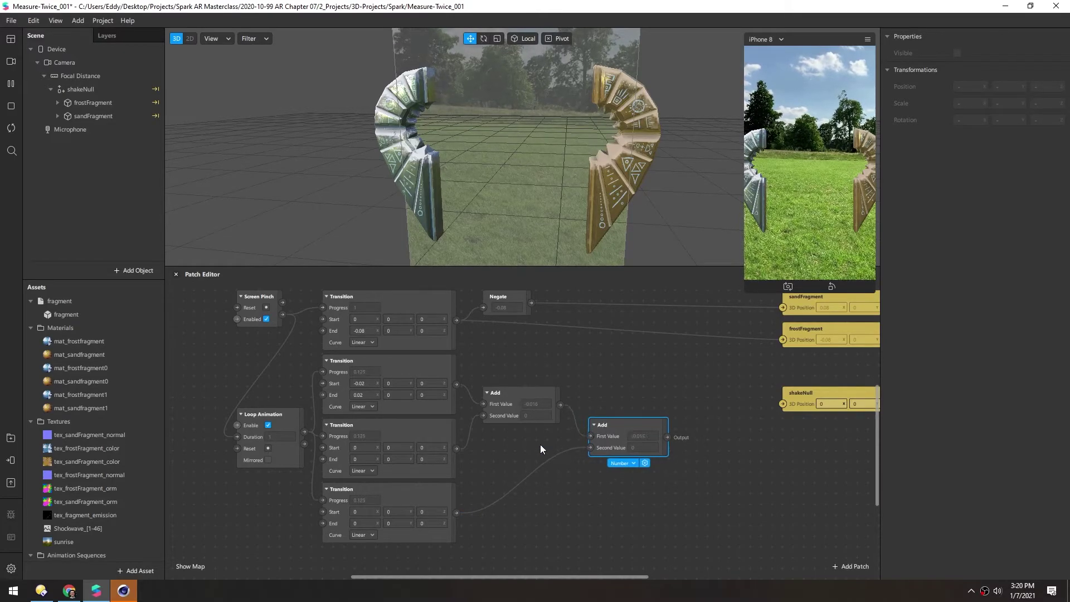
# Step: Connect the final Add patch's output to shakeNull's 3D Position and enable Mirrored on the Loop Animation patch
pyautogui.click(337, 361)
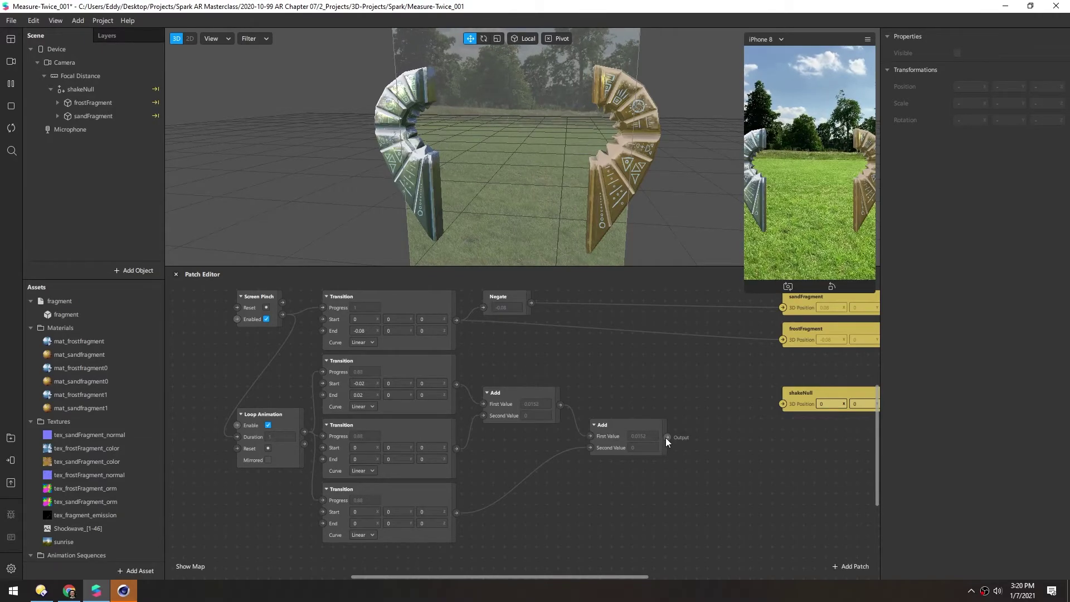
pyautogui.moveTo(667, 437); pyautogui.dragTo(783, 403)
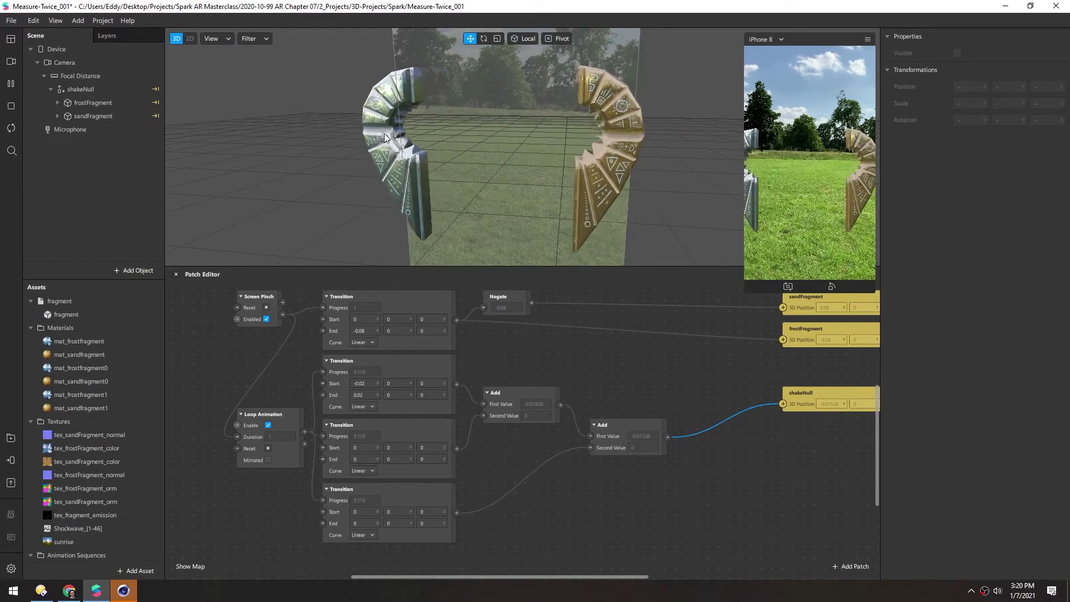
pyautogui.click(268, 459)
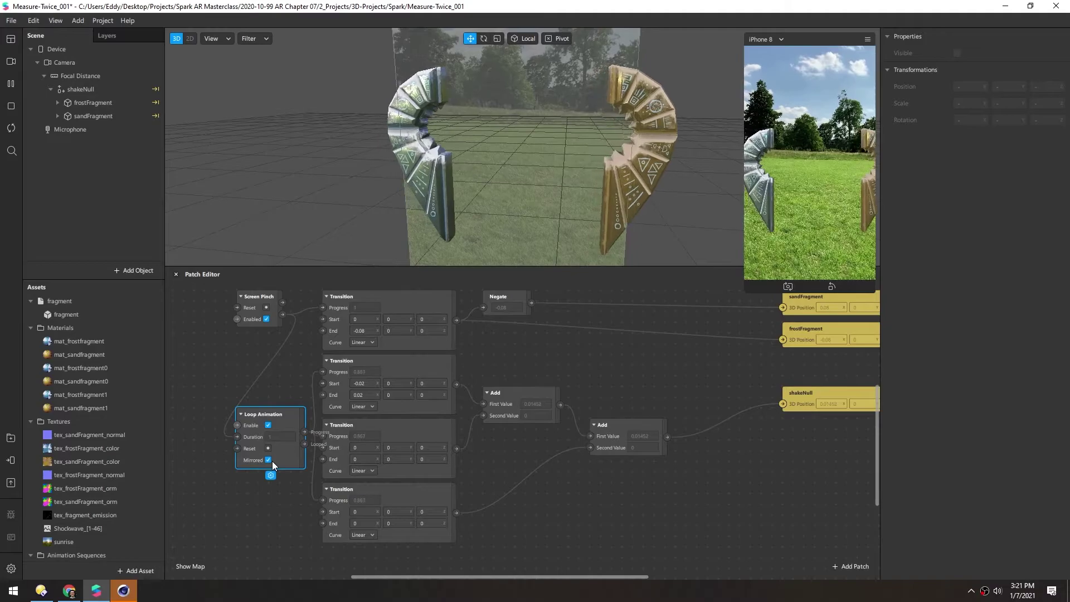
pyautogui.click(558, 504)
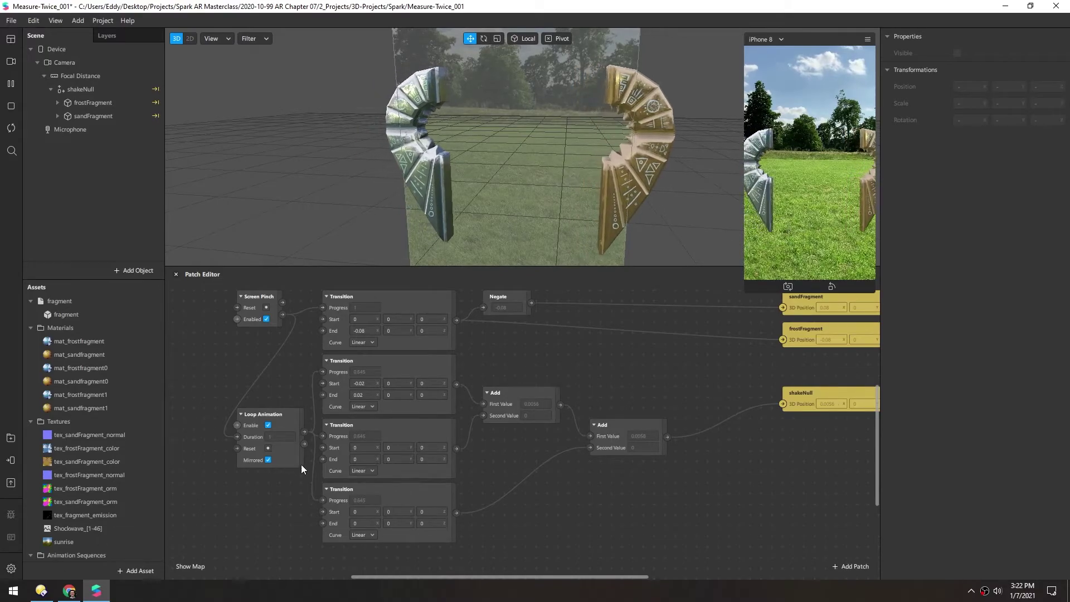
# Step: Set the curve of the three lower Transition patches to Quadratic In-Out
pyautogui.click(363, 406)
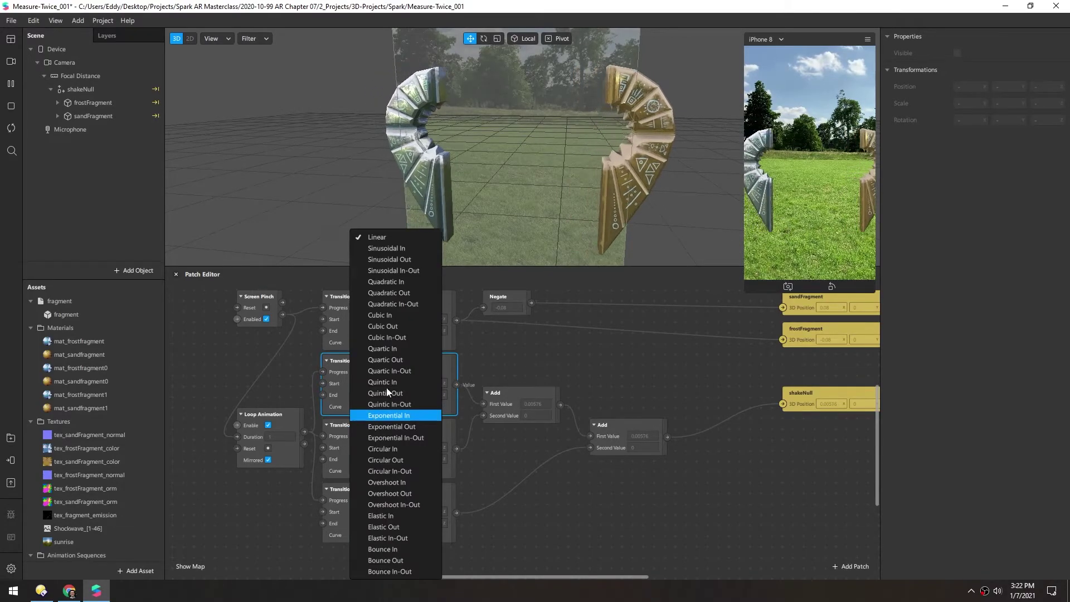
pyautogui.click(379, 304)
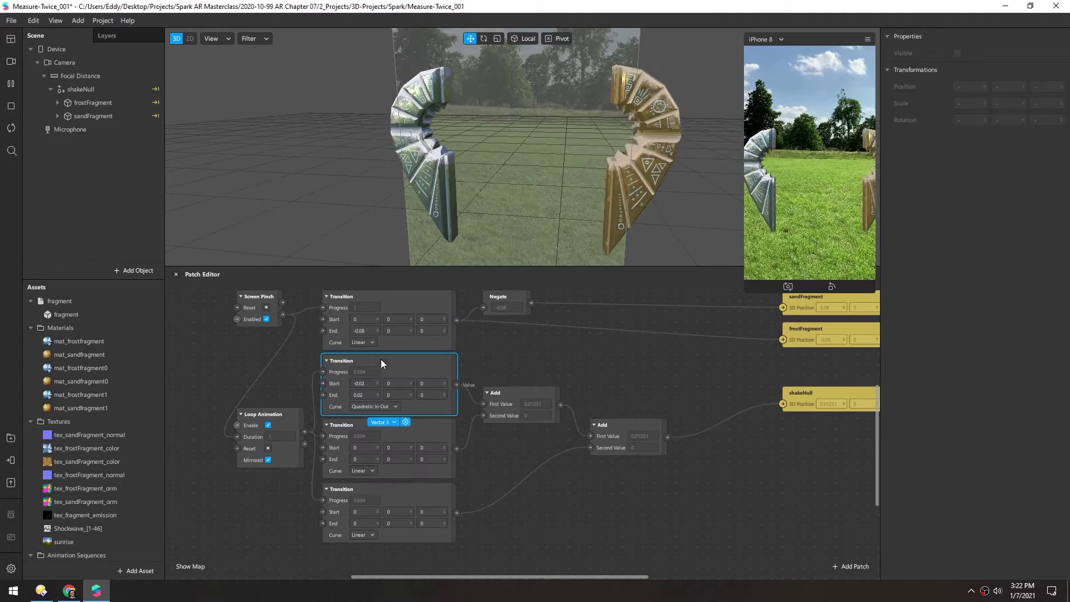
pyautogui.click(362, 471)
pyautogui.click(390, 358)
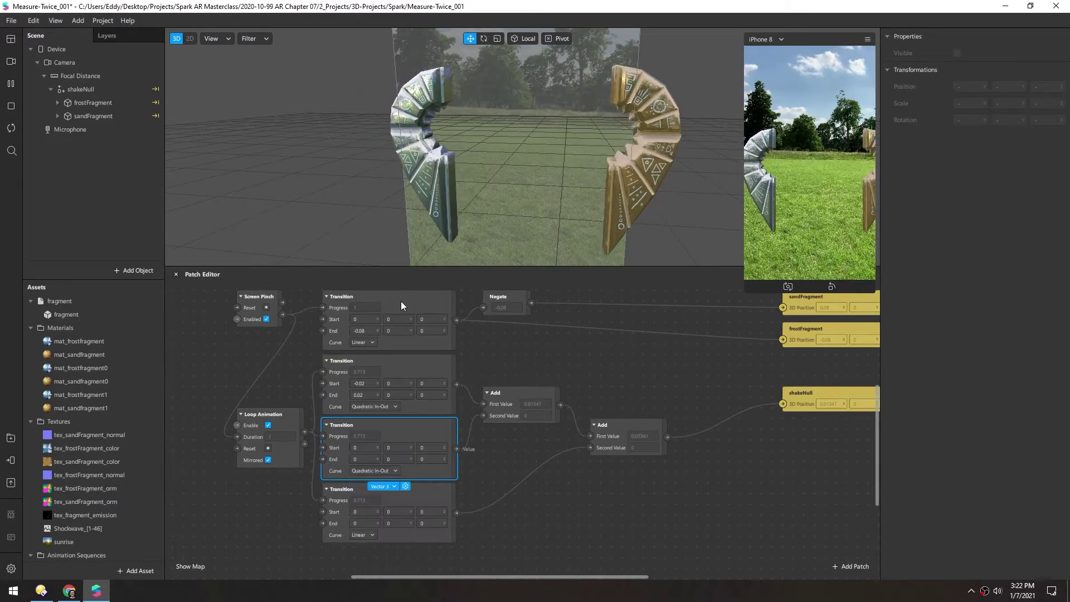
pyautogui.click(363, 534)
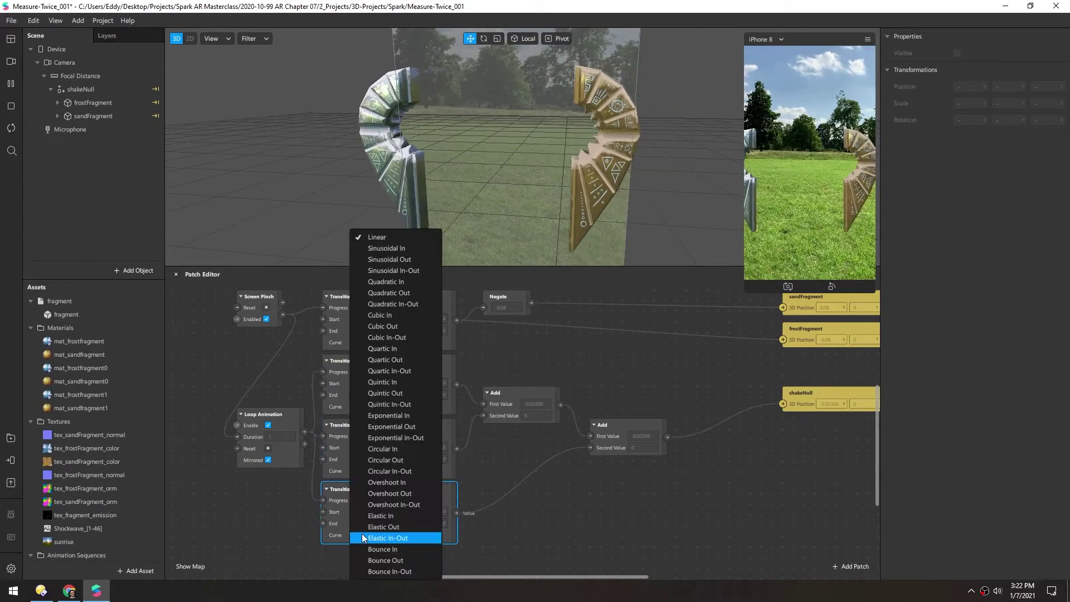
pyautogui.click(389, 305)
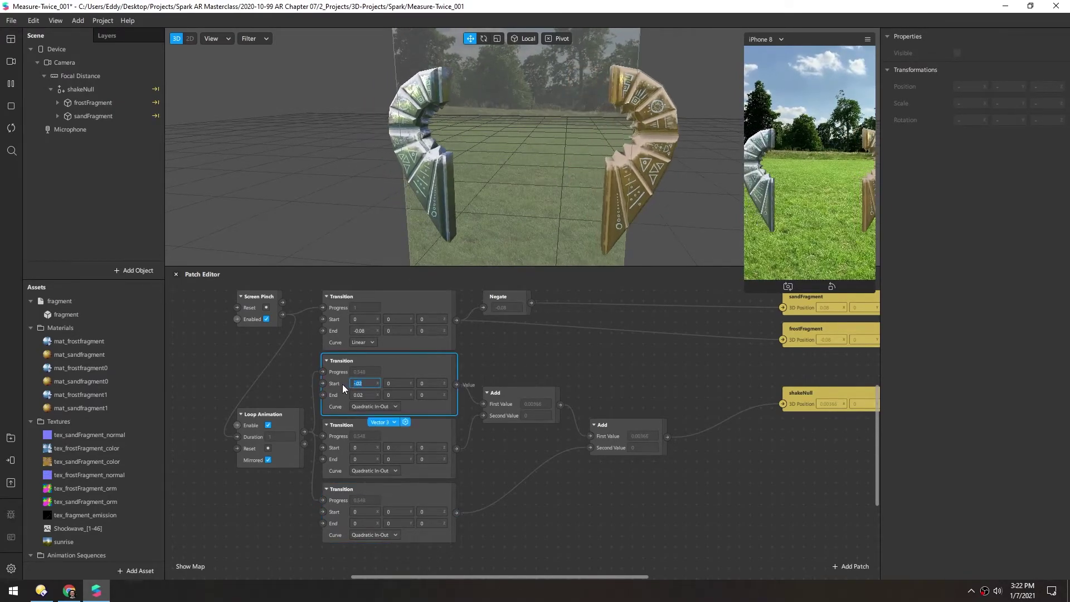
# Step: Set Start to -0.02 and End to 0.02 for the third Transition patch's Y component and the fourth's Z component
pyautogui.click(385, 448)
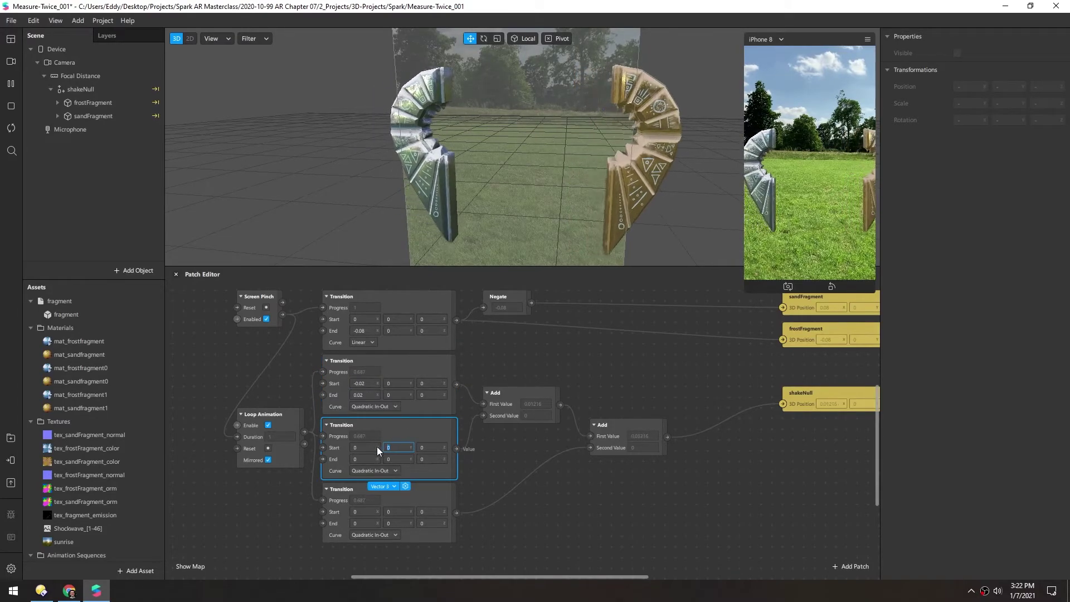
pyautogui.write('-.02')
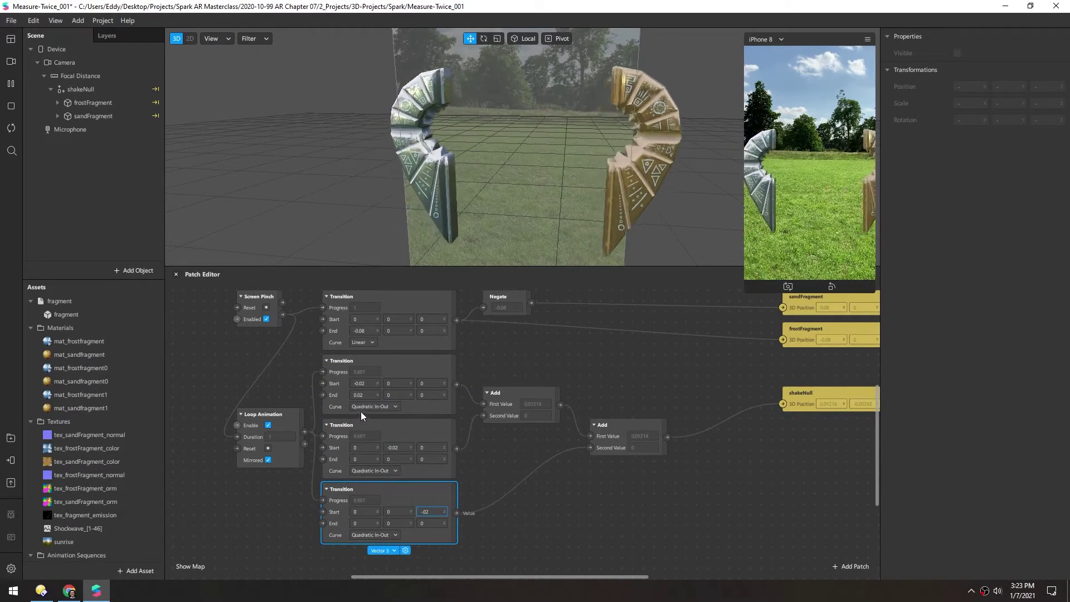
pyautogui.moveTo(344, 394); pyautogui.dragTo(336, 395)
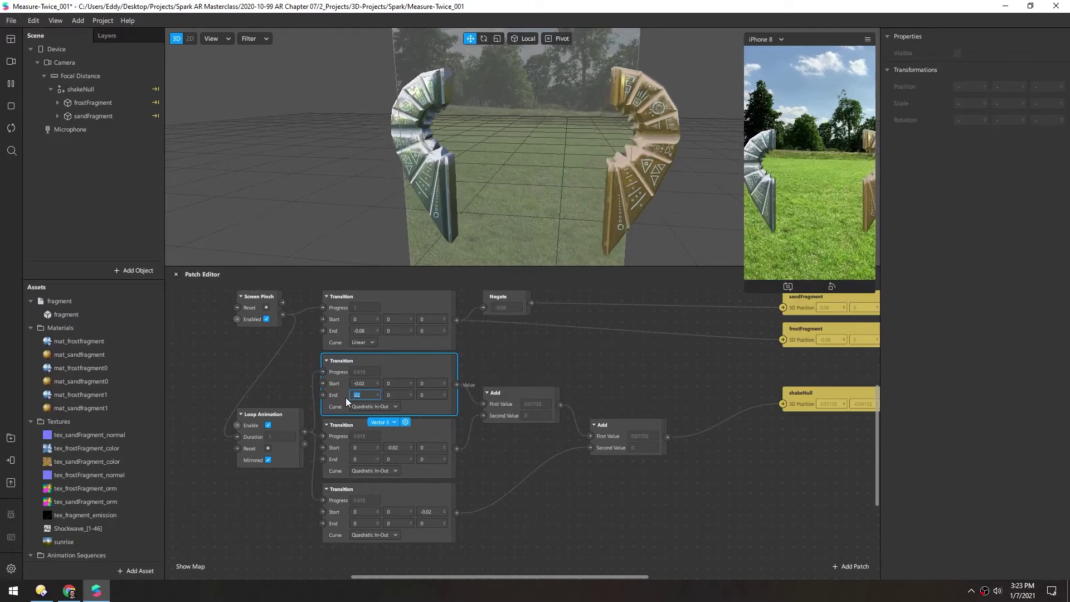
pyautogui.moveTo(398, 459); pyautogui.dragTo(382, 459)
pyautogui.write('.02')
pyautogui.moveTo(427, 523); pyautogui.dragTo(412, 529)
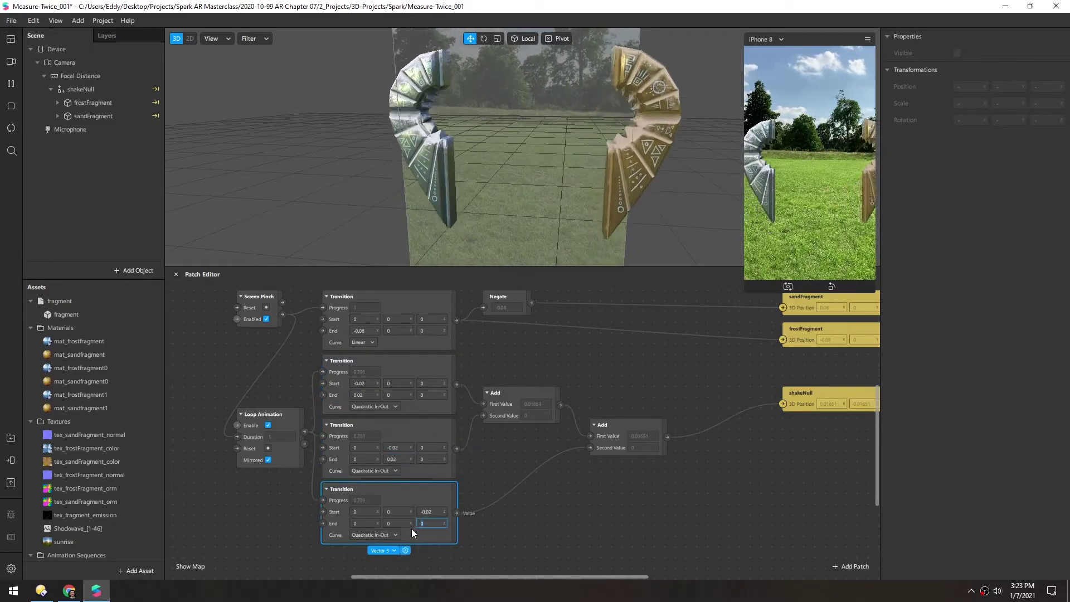
pyautogui.write('.02')
pyautogui.click(493, 532)
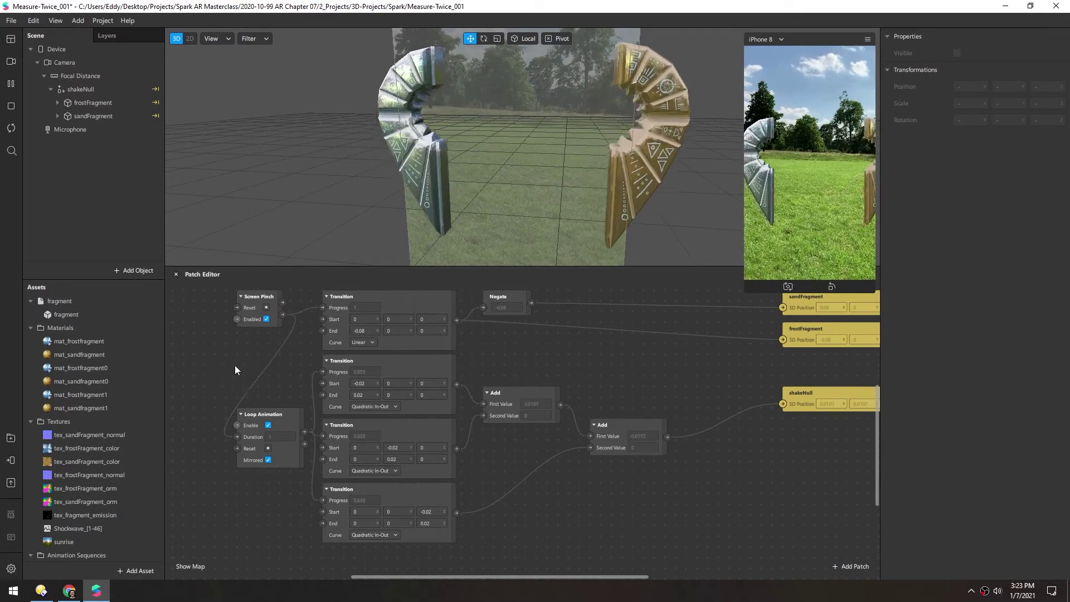
# Step: Move Screen Pinch away from the other patches and feed its Scale output into the First Value of three new Multiply patches
pyautogui.moveTo(252, 362); pyautogui.dragTo(376, 367, button='middle')
pyautogui.moveTo(380, 301); pyautogui.dragTo(197, 313)
pyautogui.moveTo(280, 406); pyautogui.dragTo(316, 402)
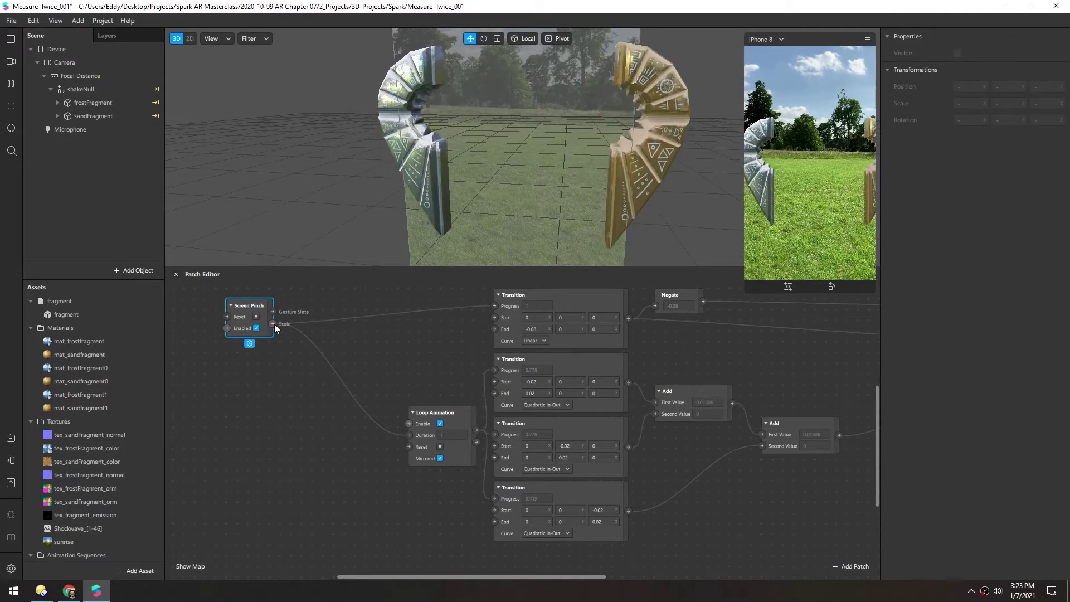
pyautogui.moveTo(272, 323); pyautogui.dragTo(320, 495)
pyautogui.write('mult')
pyautogui.press('Return')
pyautogui.hotkey('ctrl', 'd')
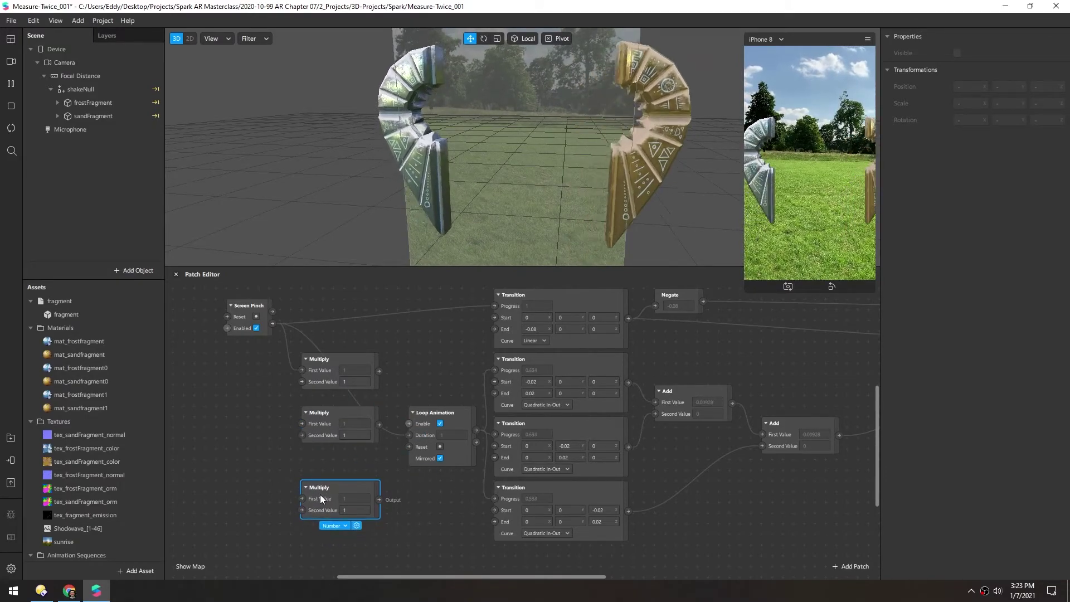
pyautogui.moveTo(272, 323); pyautogui.dragTo(302, 425)
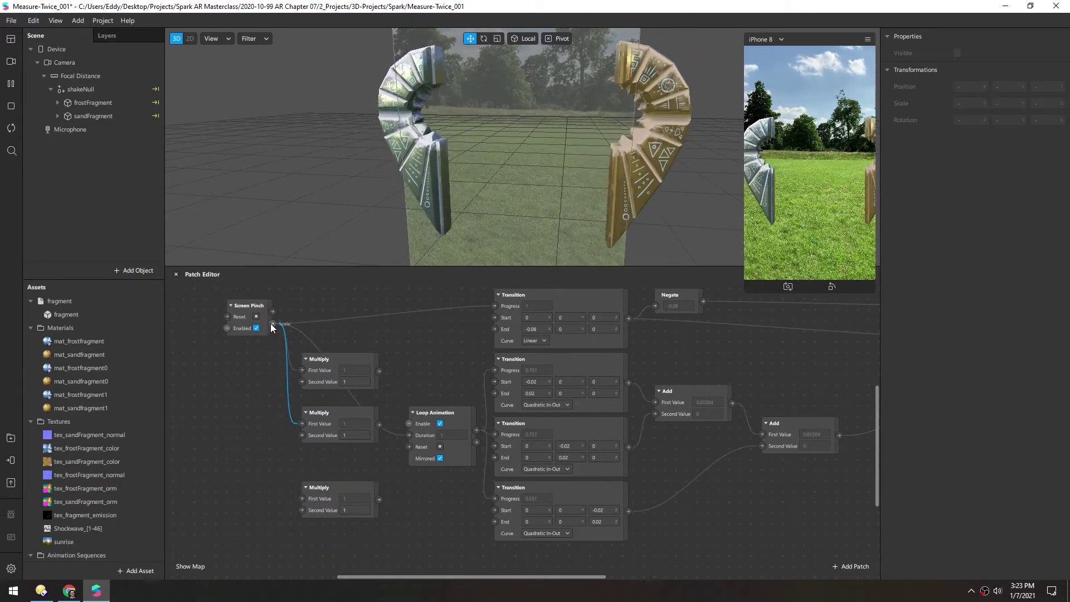
pyautogui.moveTo(272, 323); pyautogui.dragTo(302, 498)
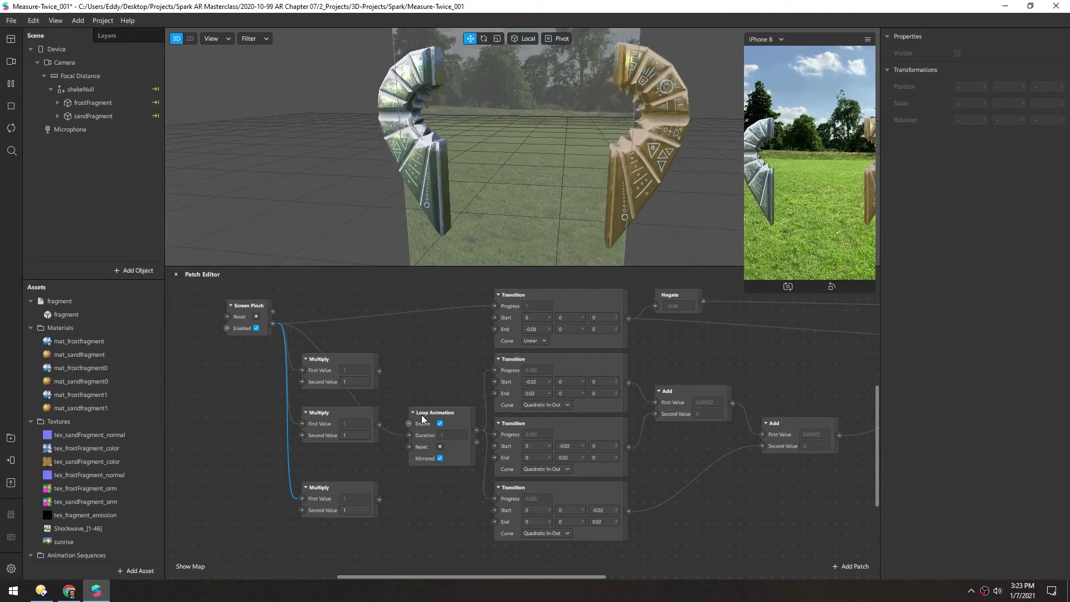
# Step: Drive the existing Loop Animation's Duration from the upper Multiply patch, and add a Loop Animation patch beside each of the two lower Multiply patches
pyautogui.moveTo(422, 414); pyautogui.dragTo(399, 381)
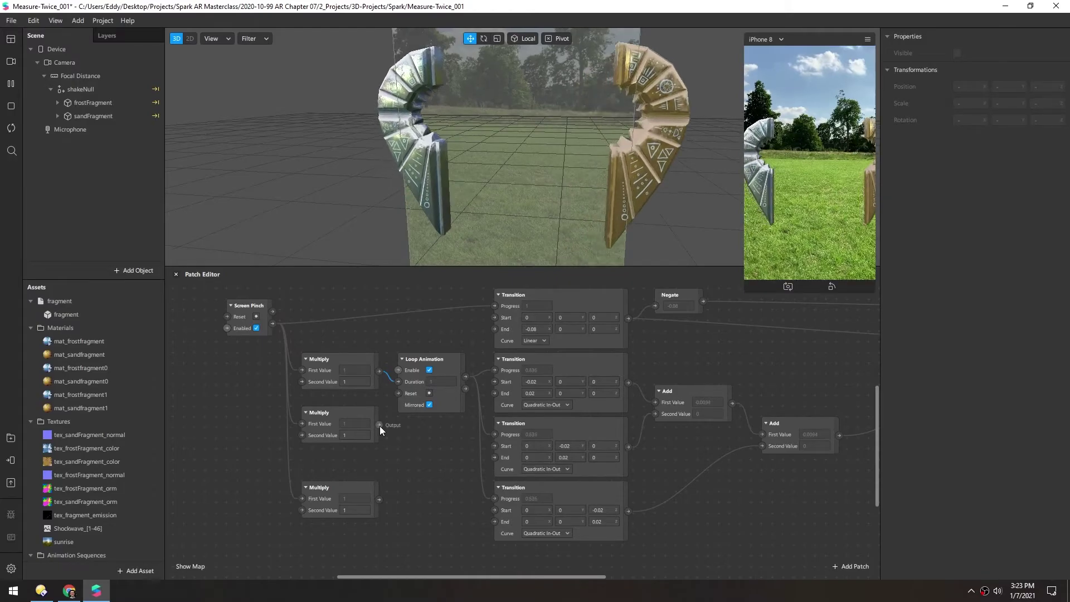
pyautogui.moveTo(379, 424); pyautogui.dragTo(406, 419)
pyautogui.write('loop')
pyautogui.press('Return')
pyautogui.moveTo(379, 499); pyautogui.dragTo(409, 484)
pyautogui.write('loop')
pyautogui.press('Return')
pyautogui.moveTo(334, 413); pyautogui.dragTo(335, 423)
pyautogui.click(232, 406)
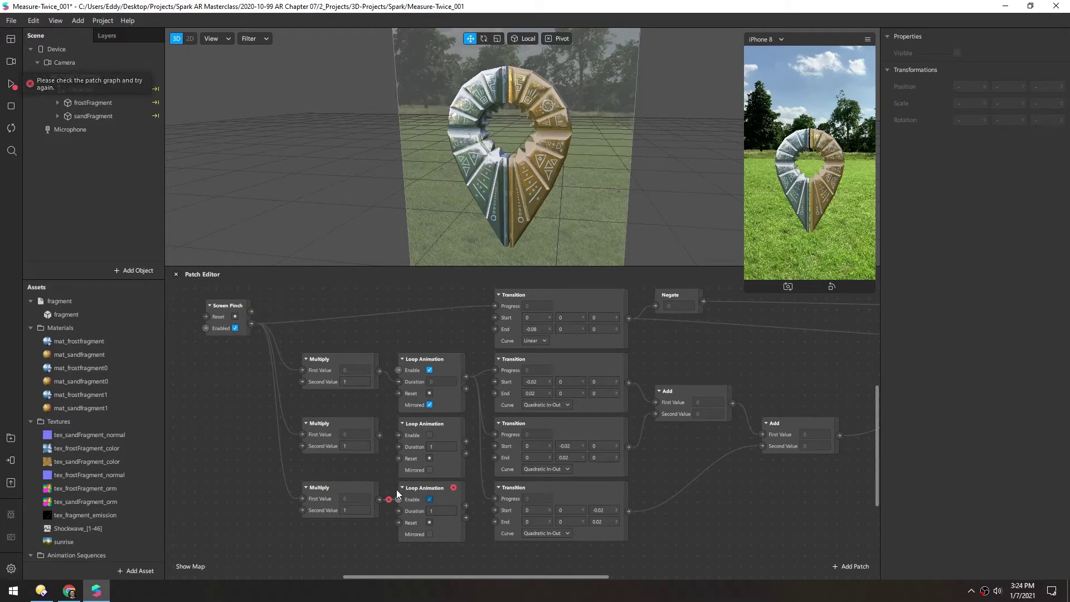
# Step: Connect the two lower Multiply outputs to their Loop Animation's Duration, and each Progress output to the Transition patch beside it
pyautogui.moveTo(398, 499); pyautogui.dragTo(385, 474)
pyautogui.moveTo(380, 435); pyautogui.dragTo(400, 449)
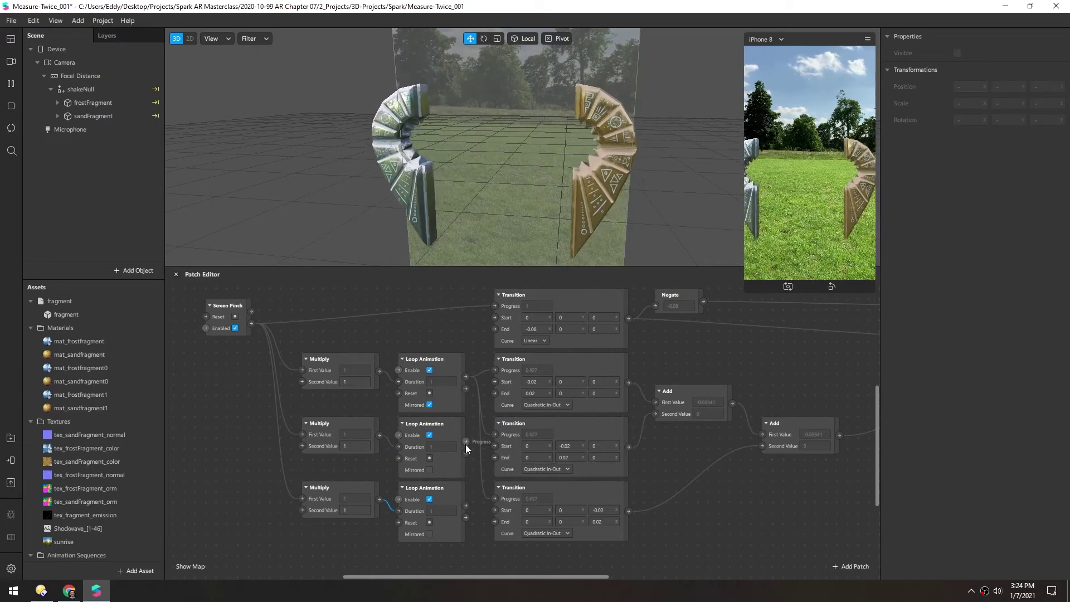
pyautogui.moveTo(466, 443); pyautogui.dragTo(495, 435)
pyautogui.moveTo(467, 505); pyautogui.dragTo(494, 498)
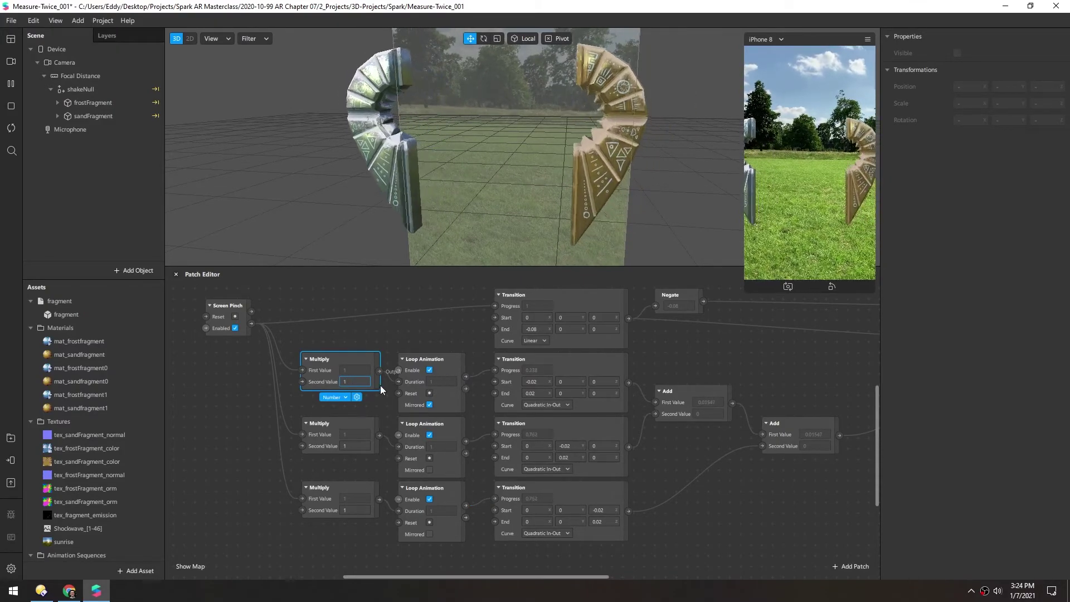
# Step: Set the Second Value of the two lower Multiply patches to 0.6 and enable Mirrored on the two lower Loop Animation patches
pyautogui.doubleClick(354, 446)
pyautogui.write('0.6')
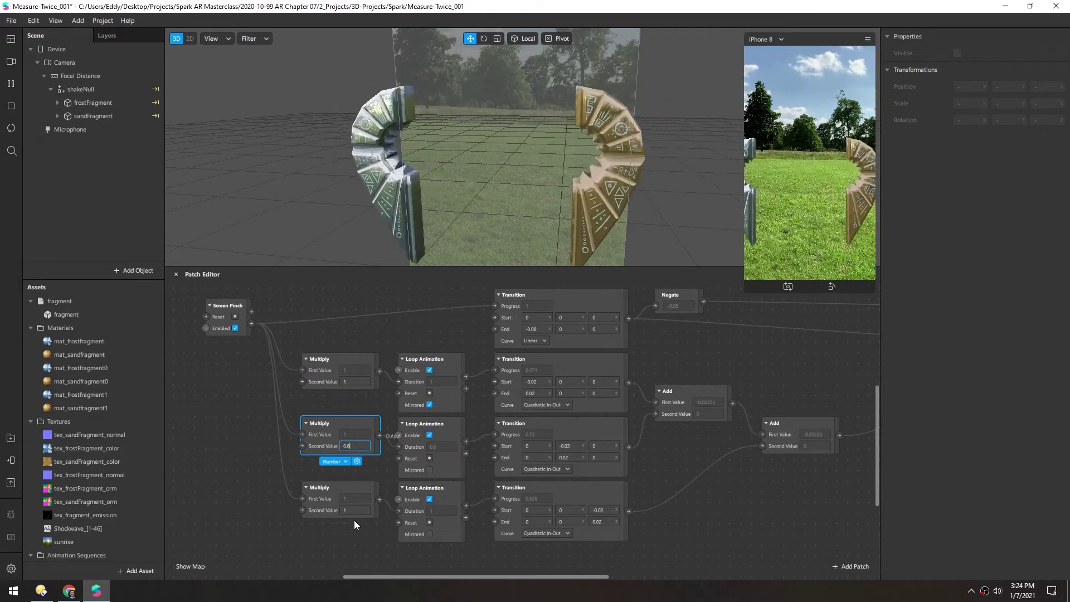
pyautogui.click(358, 510)
pyautogui.write('0.6')
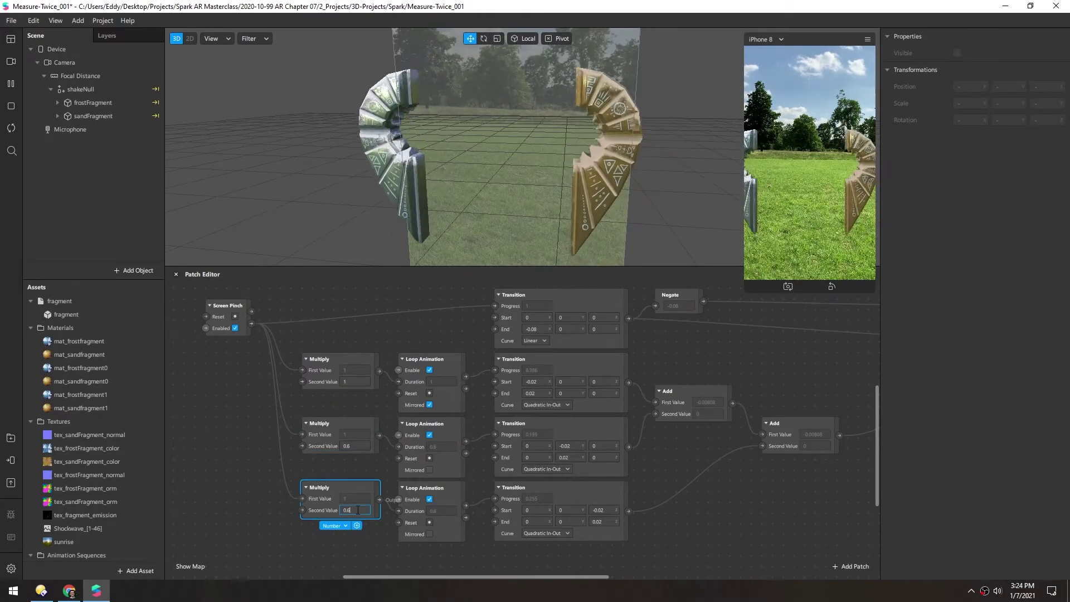
pyautogui.click(429, 534)
pyautogui.click(429, 469)
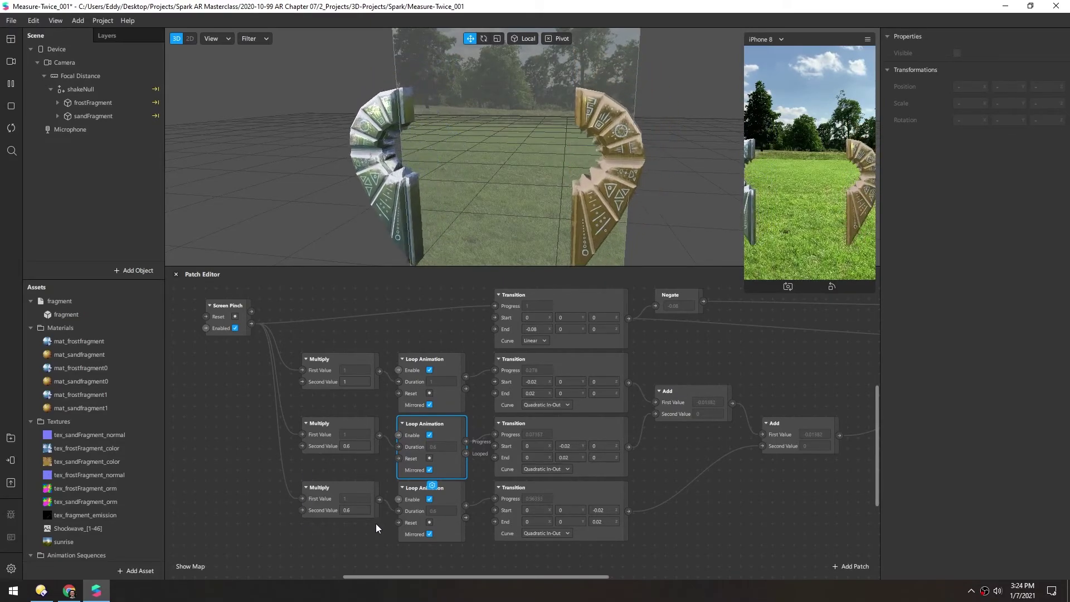
# Step: Set the Second Value of the lowest Multiply patch to 0.3 and of the uppermost one to 0.7
pyautogui.doubleClick(355, 510)
pyautogui.write('0.3')
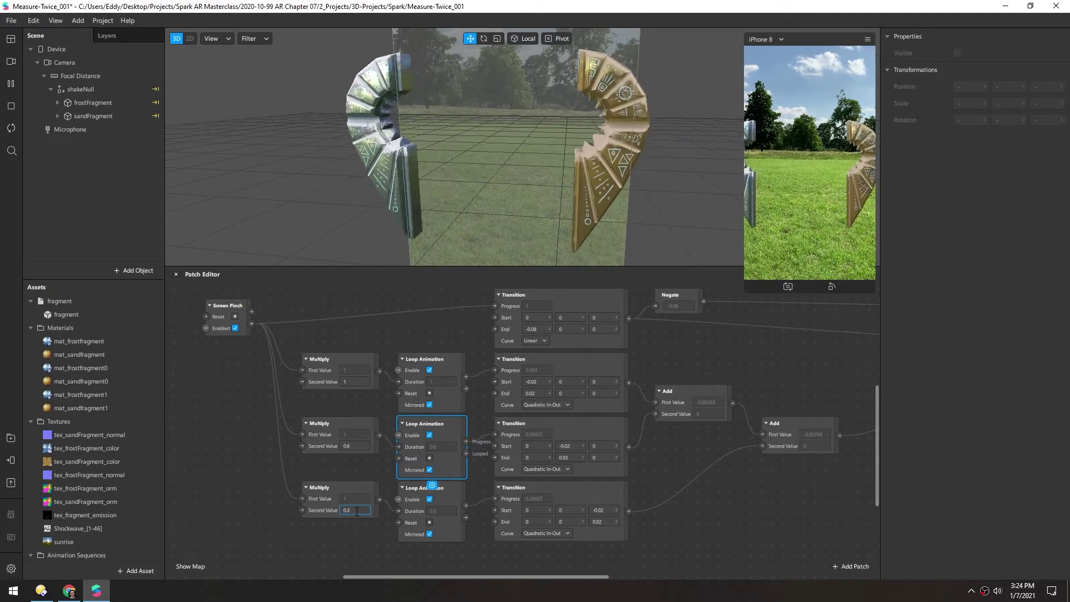
pyautogui.doubleClick(354, 381)
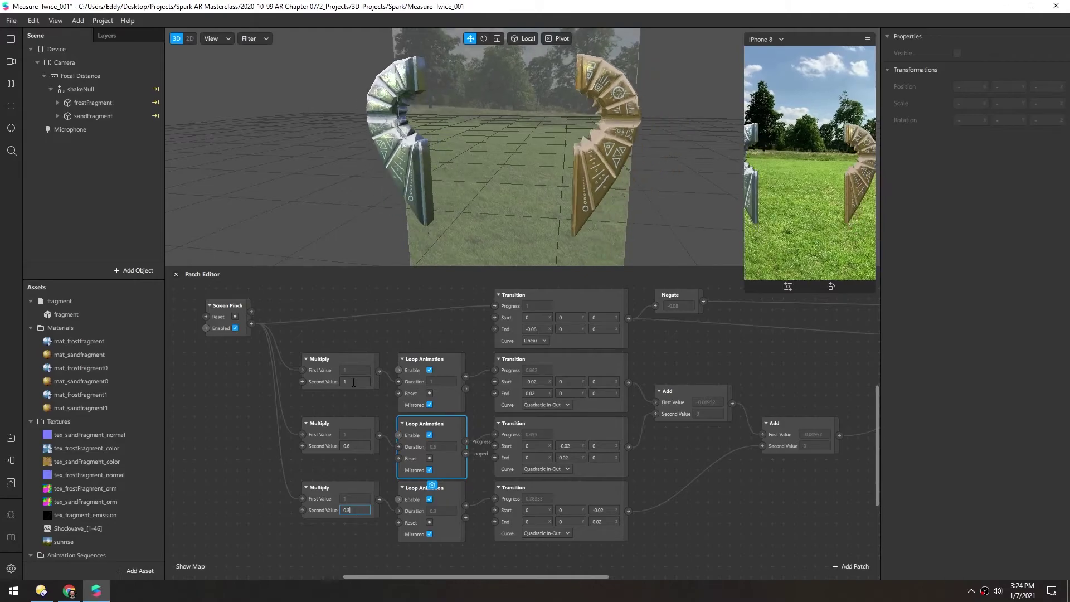
pyautogui.write('0.7')
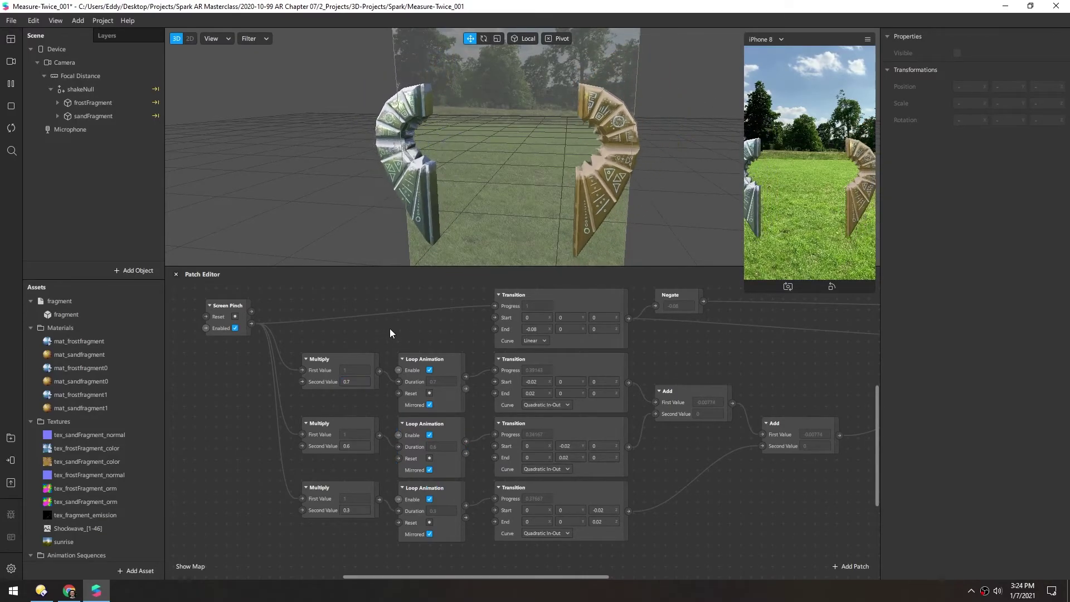
pyautogui.click(404, 330)
pyautogui.moveTo(404, 330); pyautogui.dragTo(419, 329, button='middle')
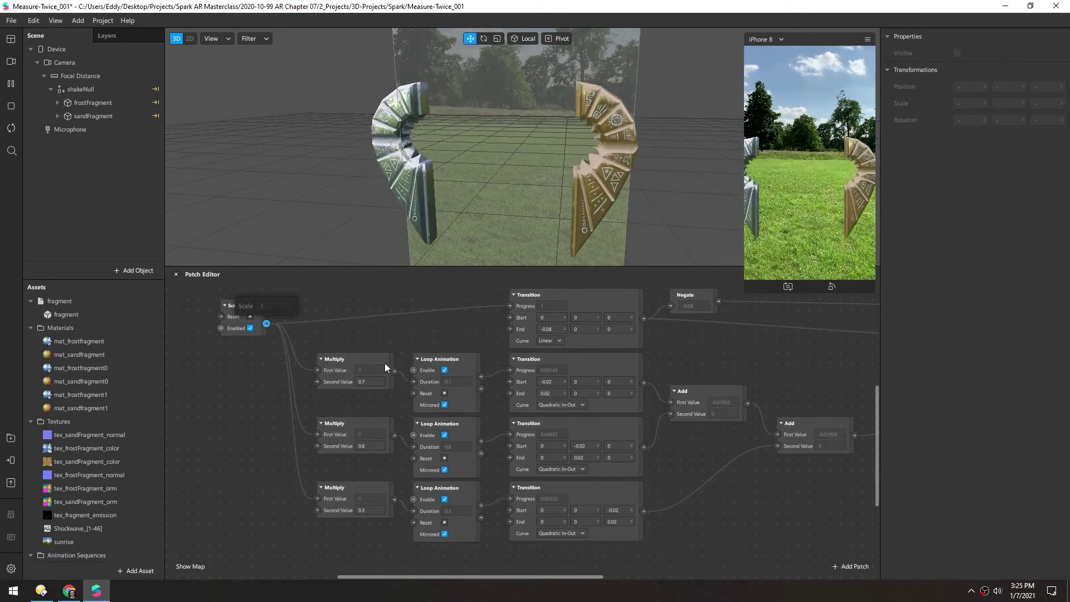
pyautogui.click(436, 361)
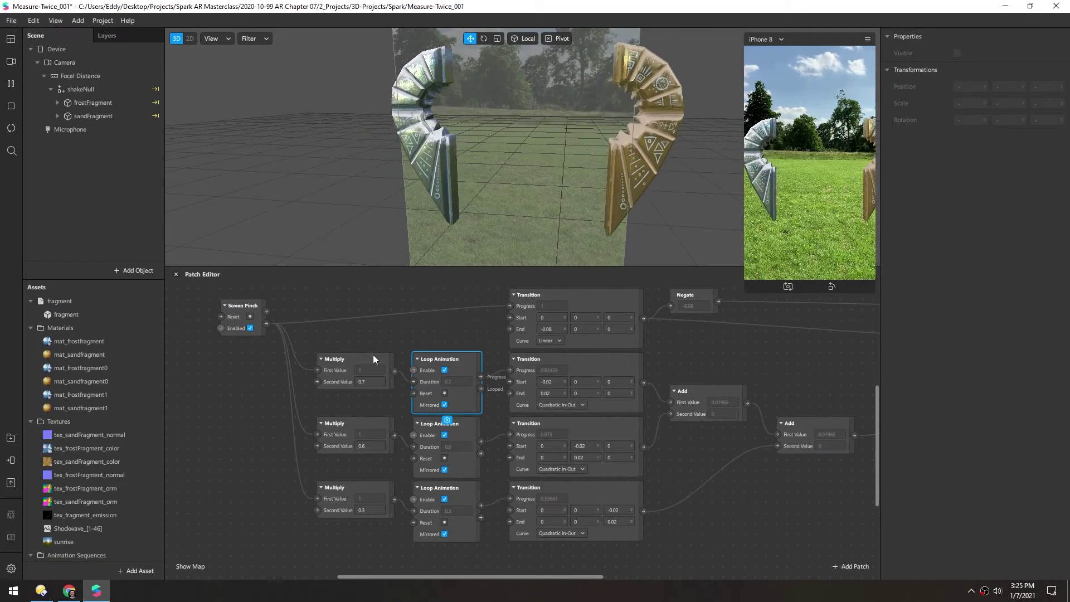
pyautogui.click(483, 403)
# Step: Enlarge the simulator preview and pinch on it to check how the fragments separate and shake
pyautogui.moveTo(756, 342); pyautogui.dragTo(711, 350, button='middle')
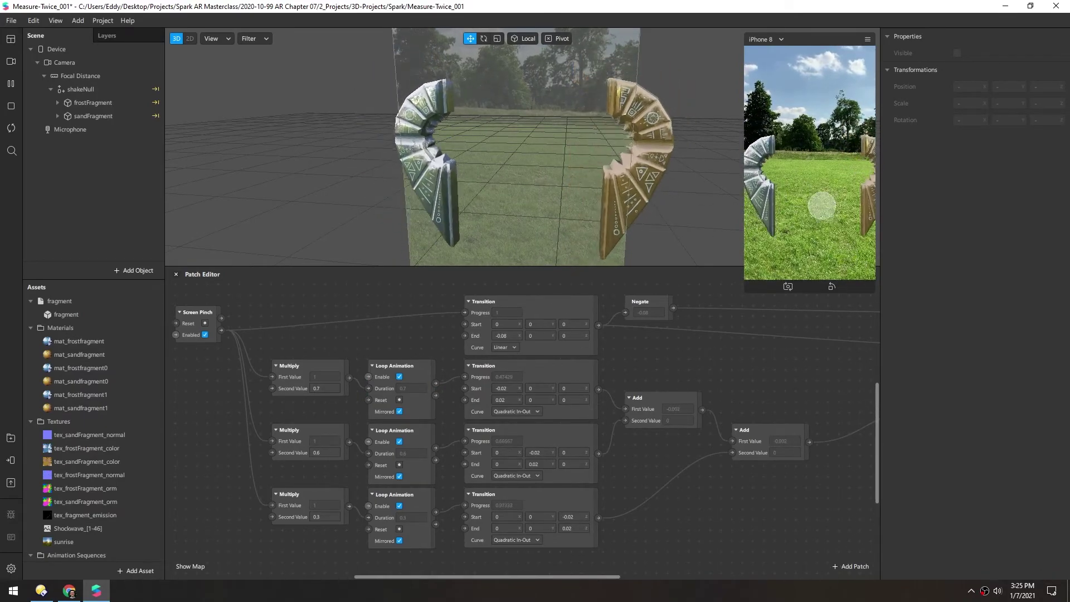
pyautogui.moveTo(744, 284); pyautogui.dragTo(659, 443)
pyautogui.moveTo(856, 385)
pyautogui.keyDown('alt'); pyautogui.mouseDown()
pyautogui.moveTo(831, 354)
pyautogui.moveTo(824, 402)
pyautogui.moveTo(791, 339)
pyautogui.moveTo(834, 401)
pyautogui.moveTo(774, 310)
pyautogui.moveTo(824, 399)
pyautogui.moveTo(769, 318)
pyautogui.moveTo(821, 394)
pyautogui.moveTo(786, 342)
pyautogui.moveTo(824, 382)
pyautogui.moveTo(793, 361)
pyautogui.moveTo(751, 298)
pyautogui.moveTo(765, 250)
pyautogui.mouseUp(); pyautogui.keyUp('alt')
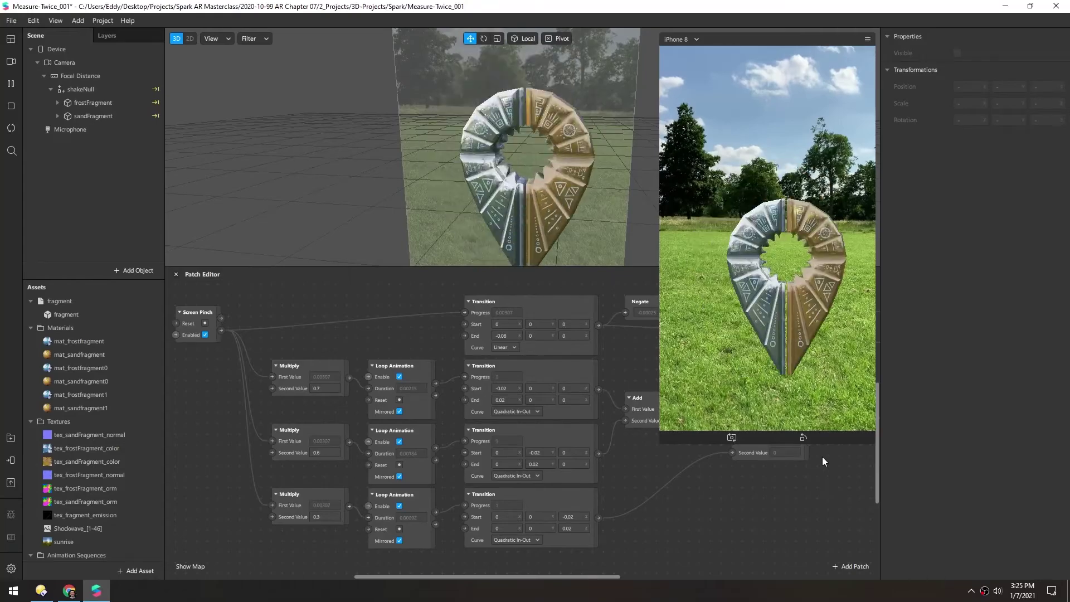
pyautogui.moveTo(783, 317); pyautogui.dragTo(744, 354)
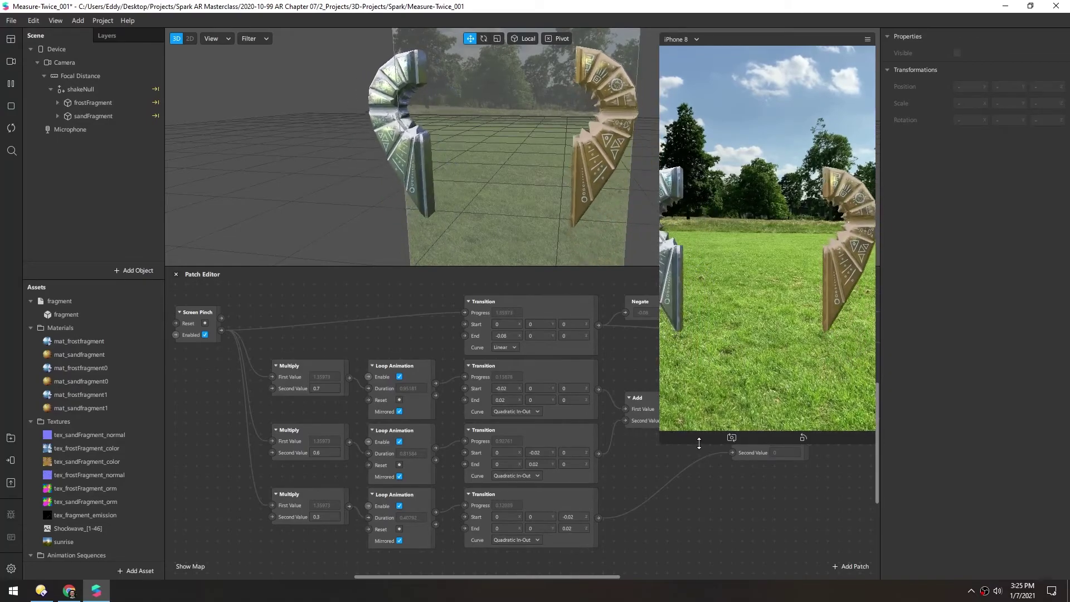
# Step: Shrink the simulator preview and repeat the pinch to compare the shake with the patch graph's values
pyautogui.moveTo(699, 443); pyautogui.dragTo(699, 330)
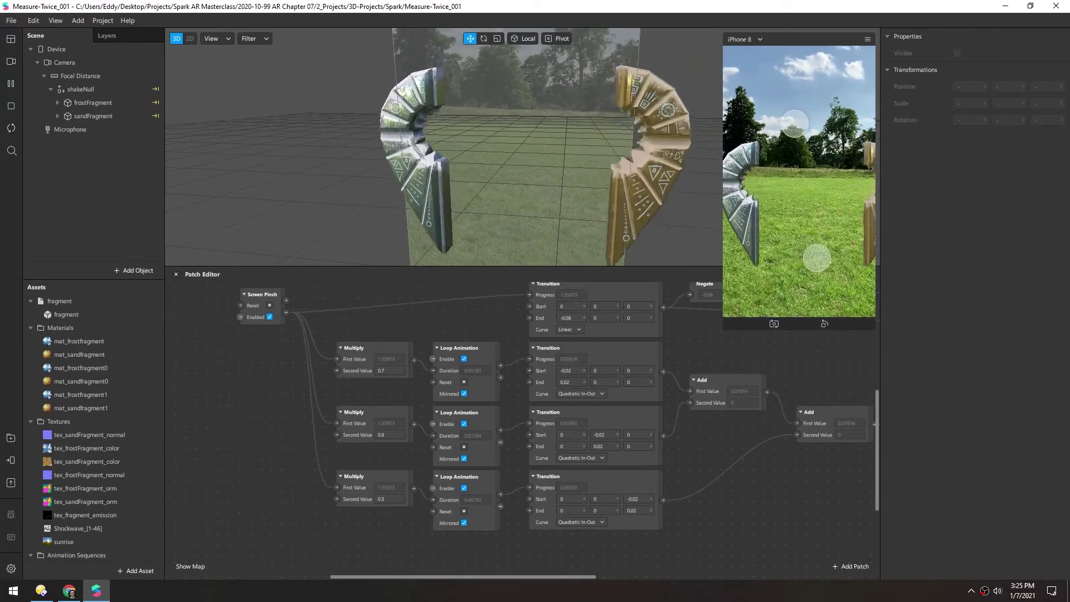
pyautogui.moveTo(816, 258); pyautogui.dragTo(819, 231)
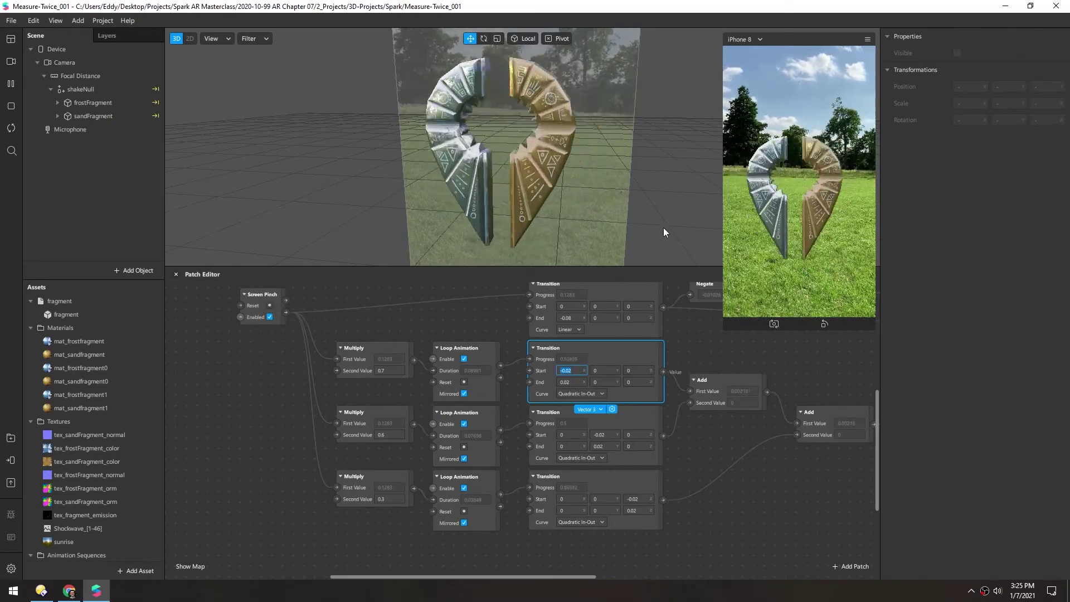
pyautogui.moveTo(252, 411); pyautogui.dragTo(242, 415, button='middle')
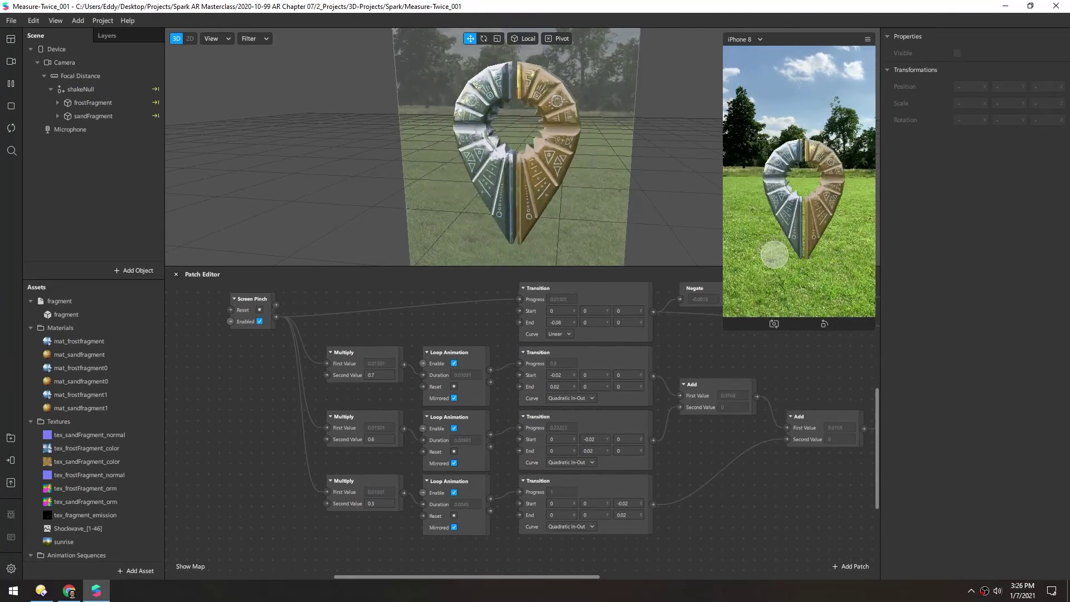
pyautogui.click(4, 133)
pyautogui.hscroll(1, 256, 399)
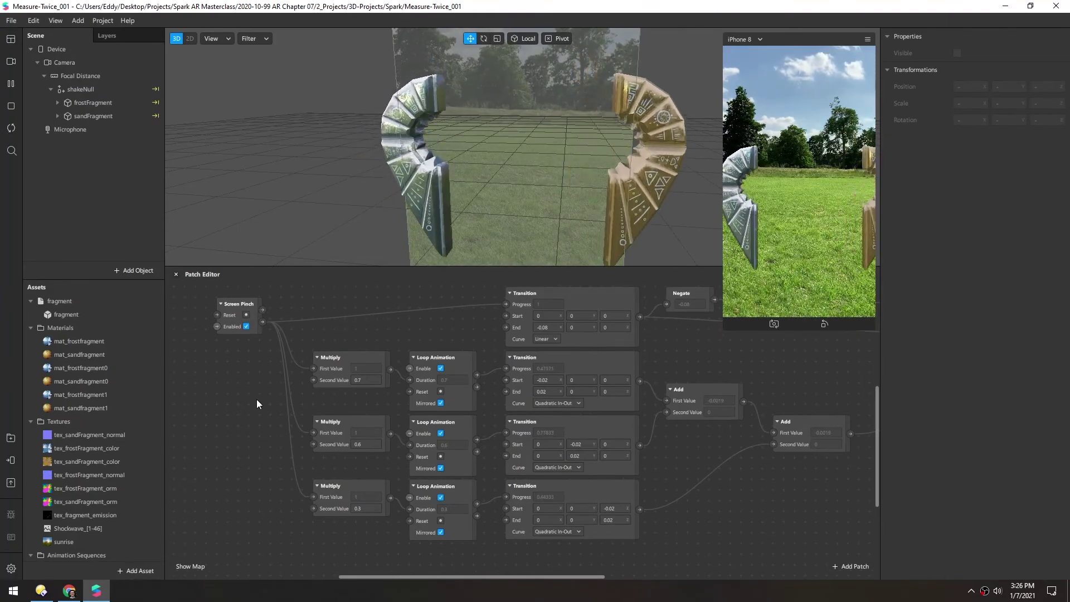